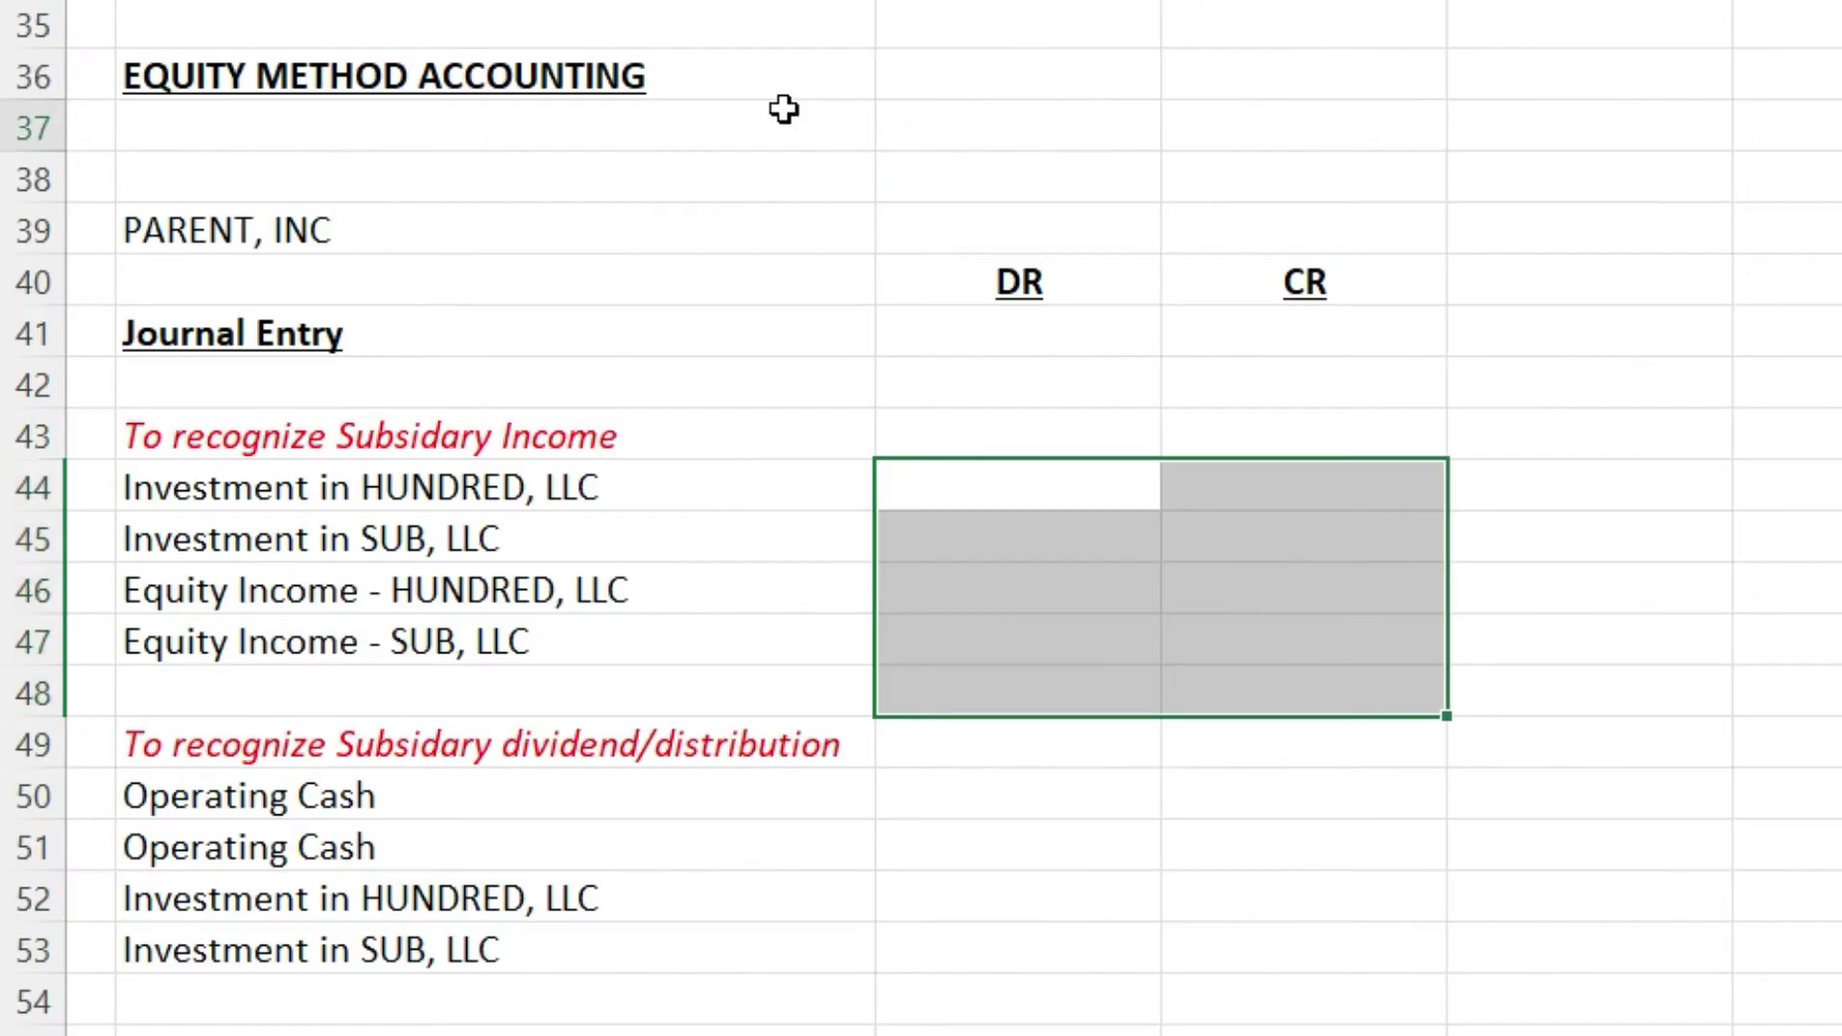
Select cell B37 in the Equity Method Accounting section below NET INCOME
{"action": "left_click", "coordinate": [801, 117]}
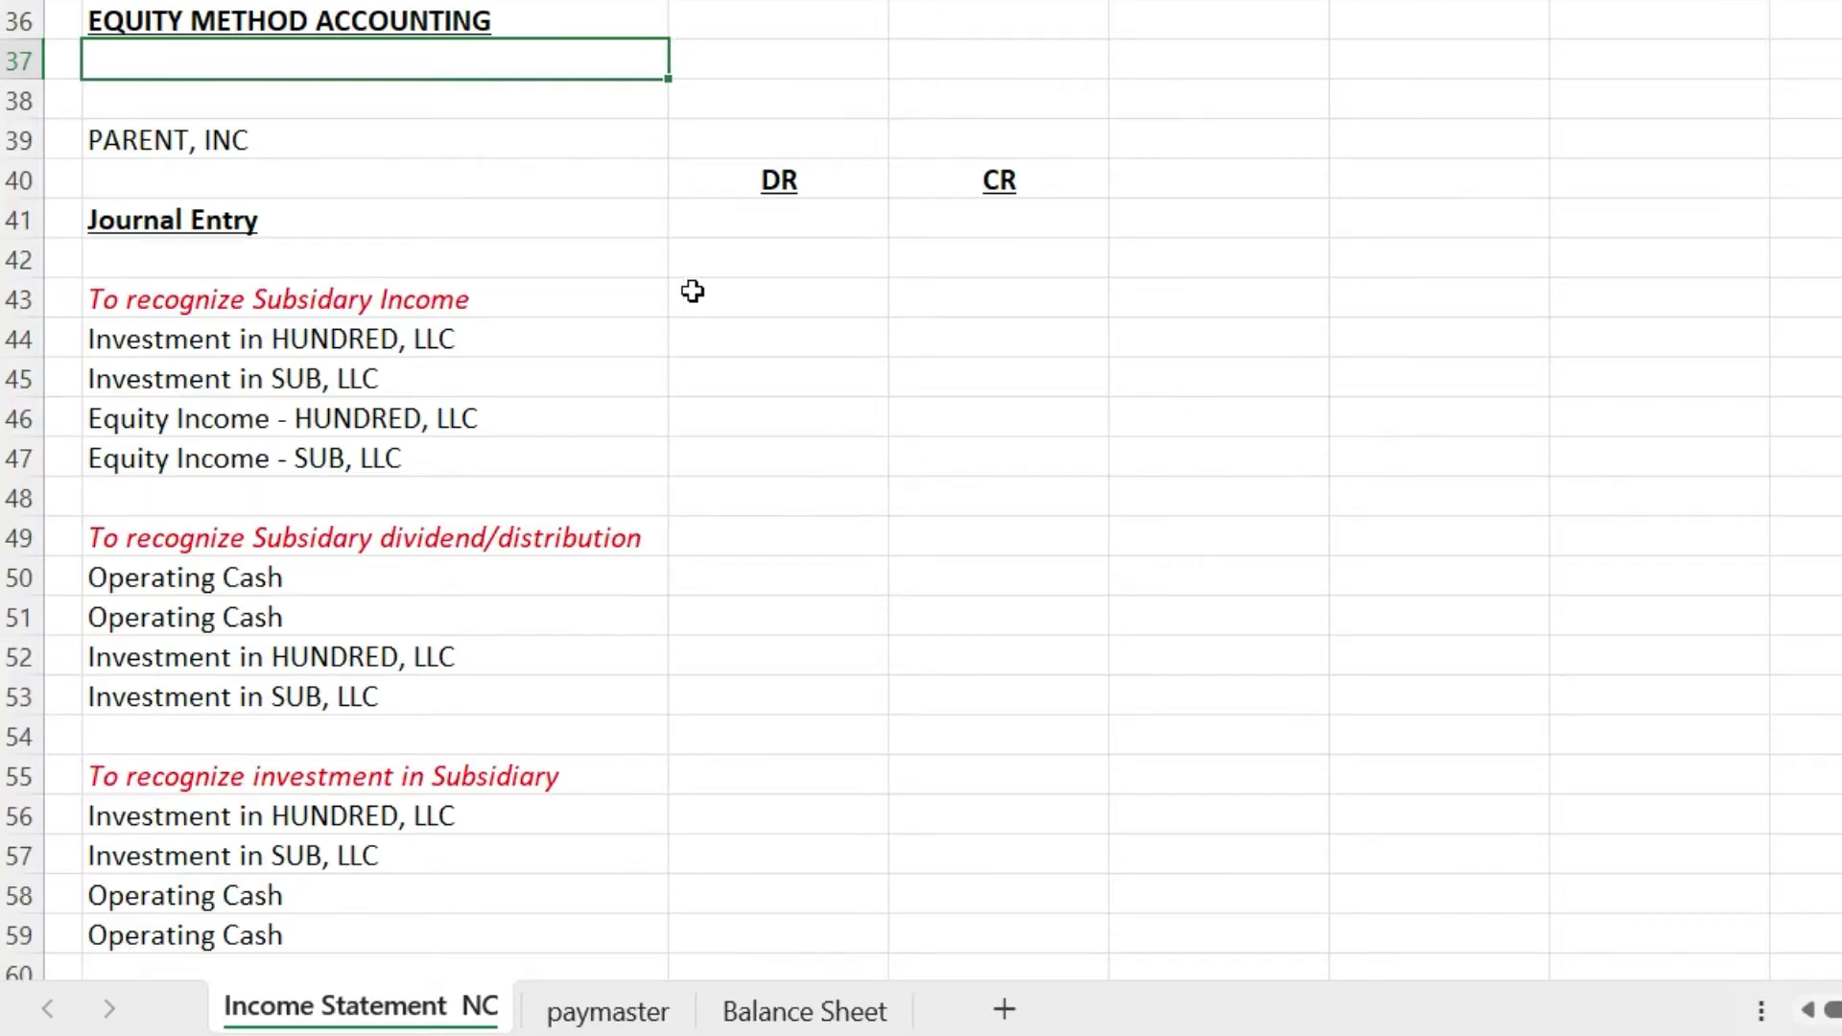
Debit Investment in HUNDRED, LLC 90,000 by entering =D28 in C44
{"action": "scroll", "coordinate": [691, 633], "scroll_direction": "up", "scroll_amount": 9}
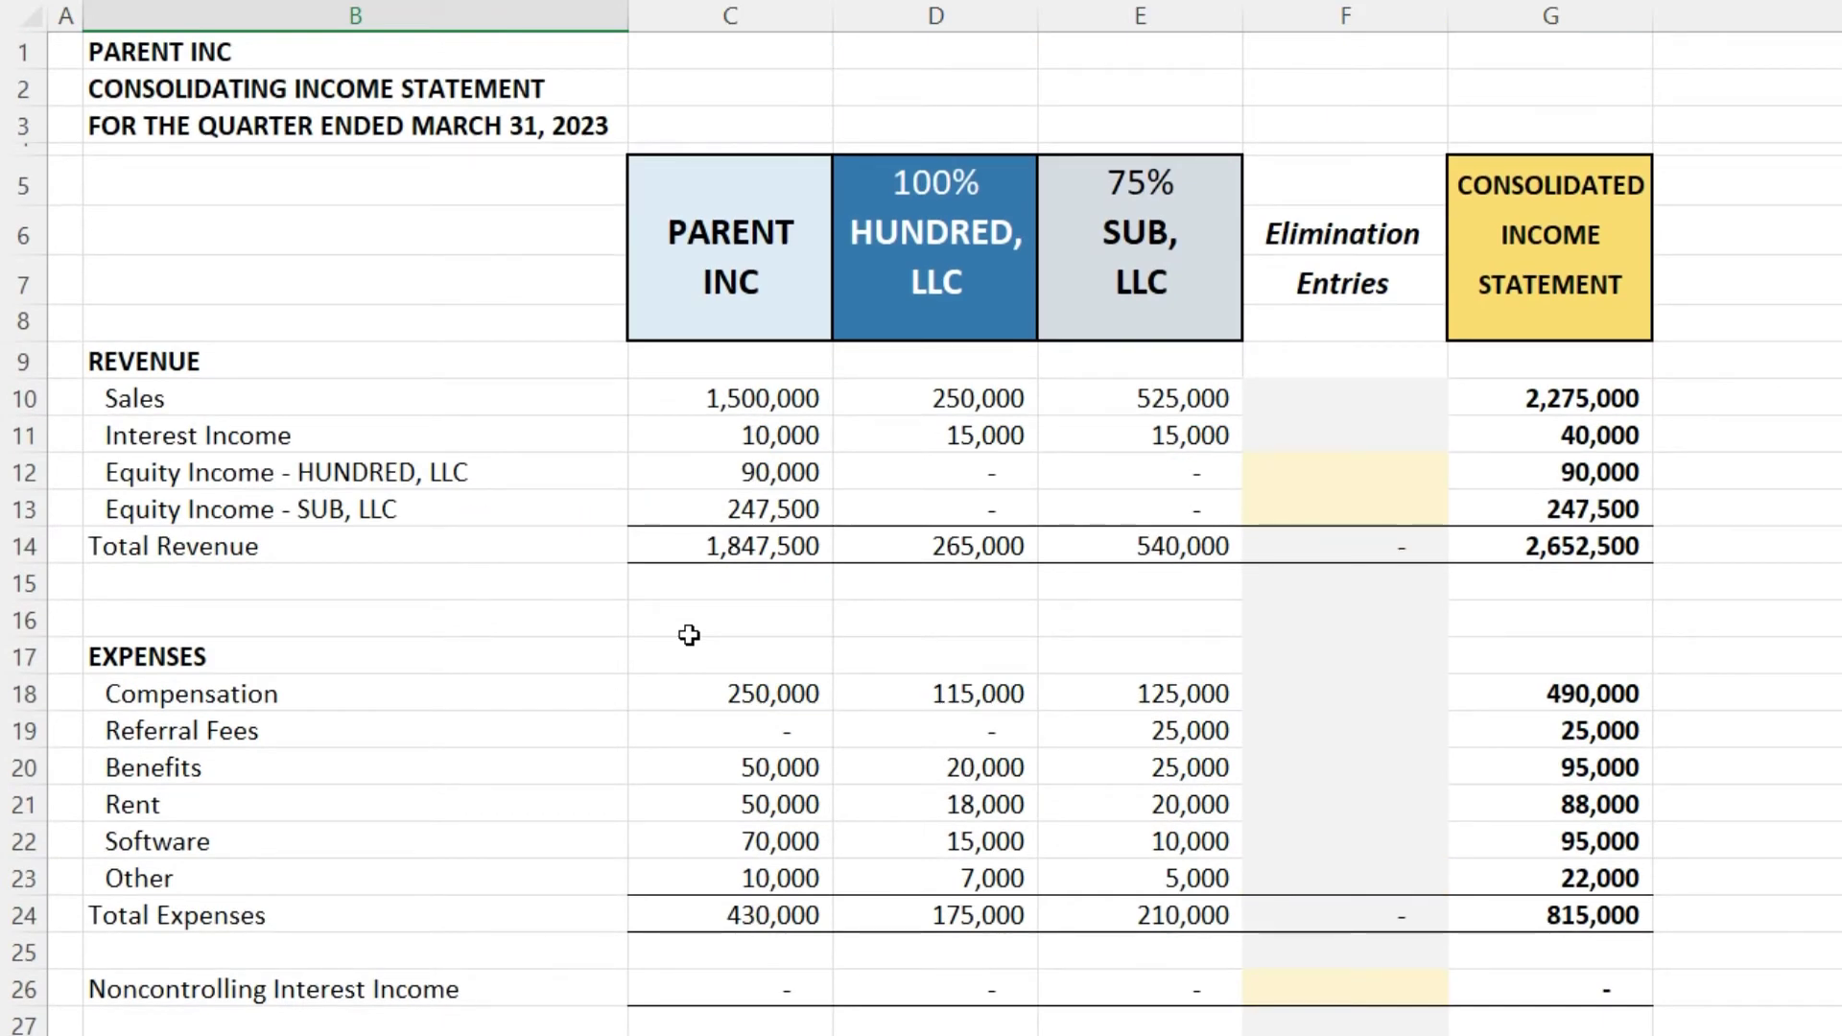
{"action": "scroll", "coordinate": [689, 635], "scroll_direction": "down", "scroll_amount": 7}
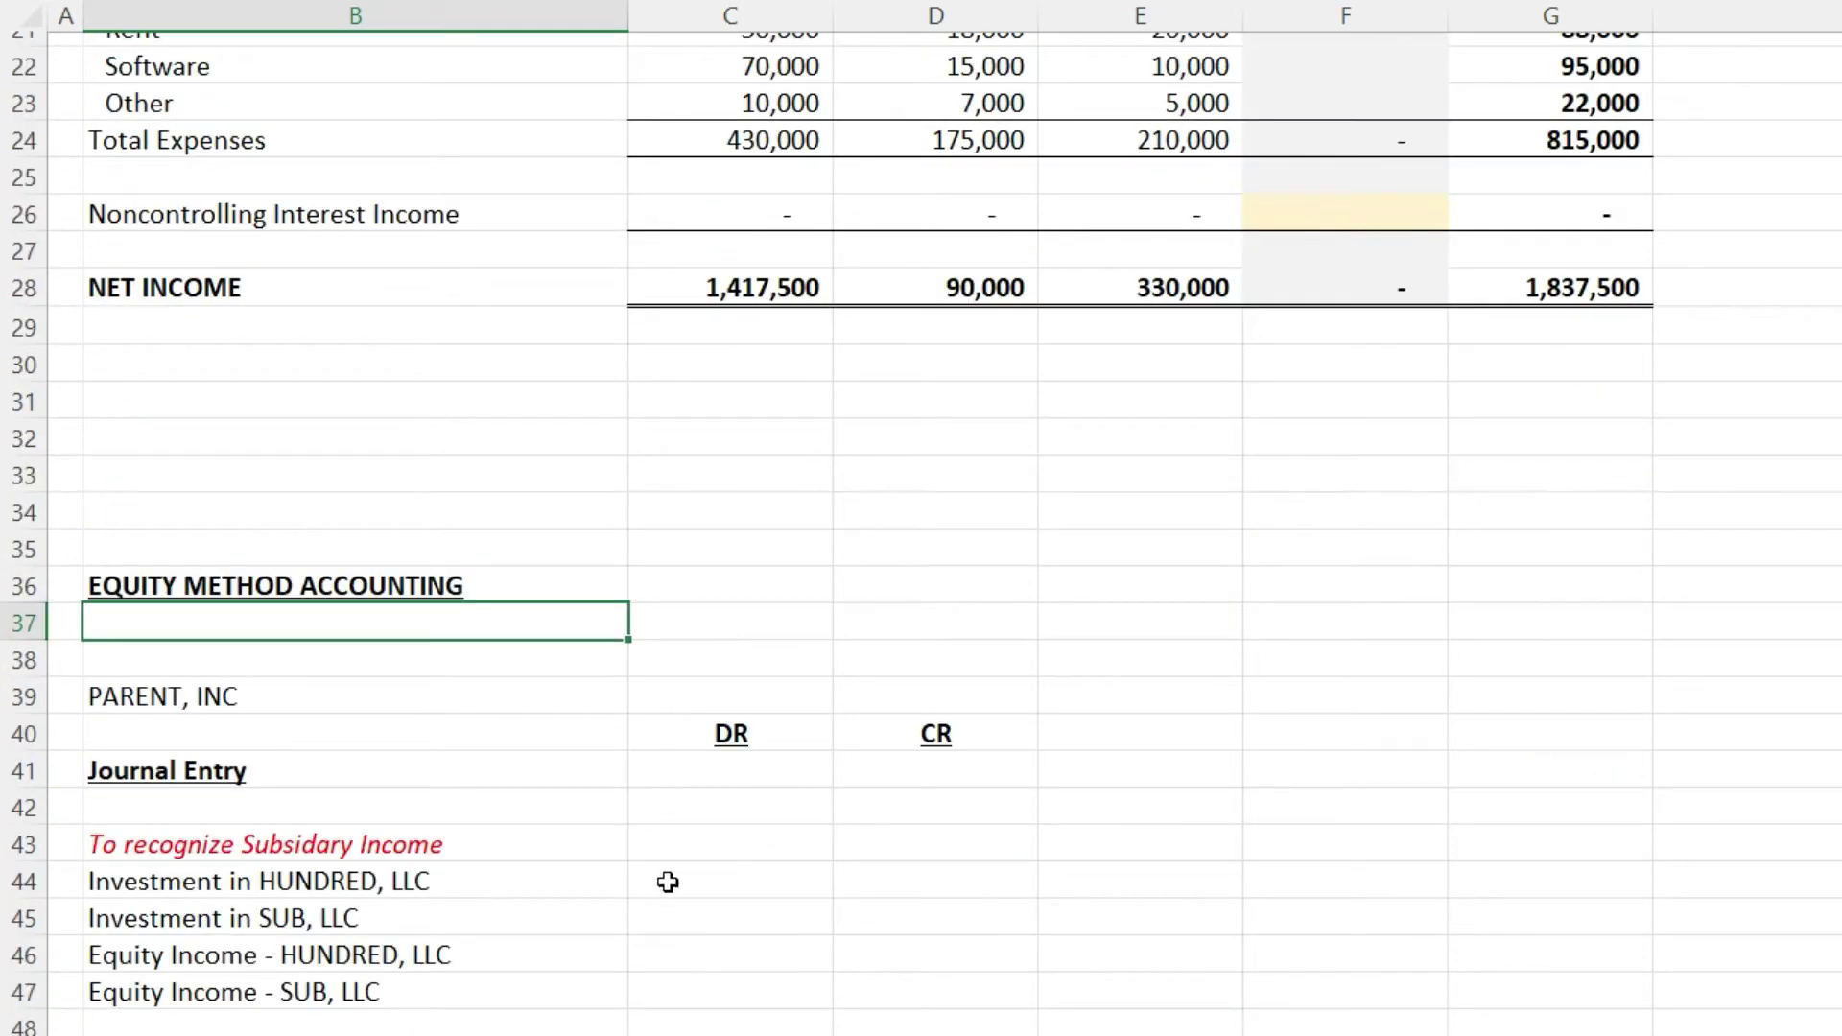
{"action": "left_click", "coordinate": [674, 878]}
{"action": "type", "text": "="}
{"action": "left_click", "coordinate": [959, 290]}
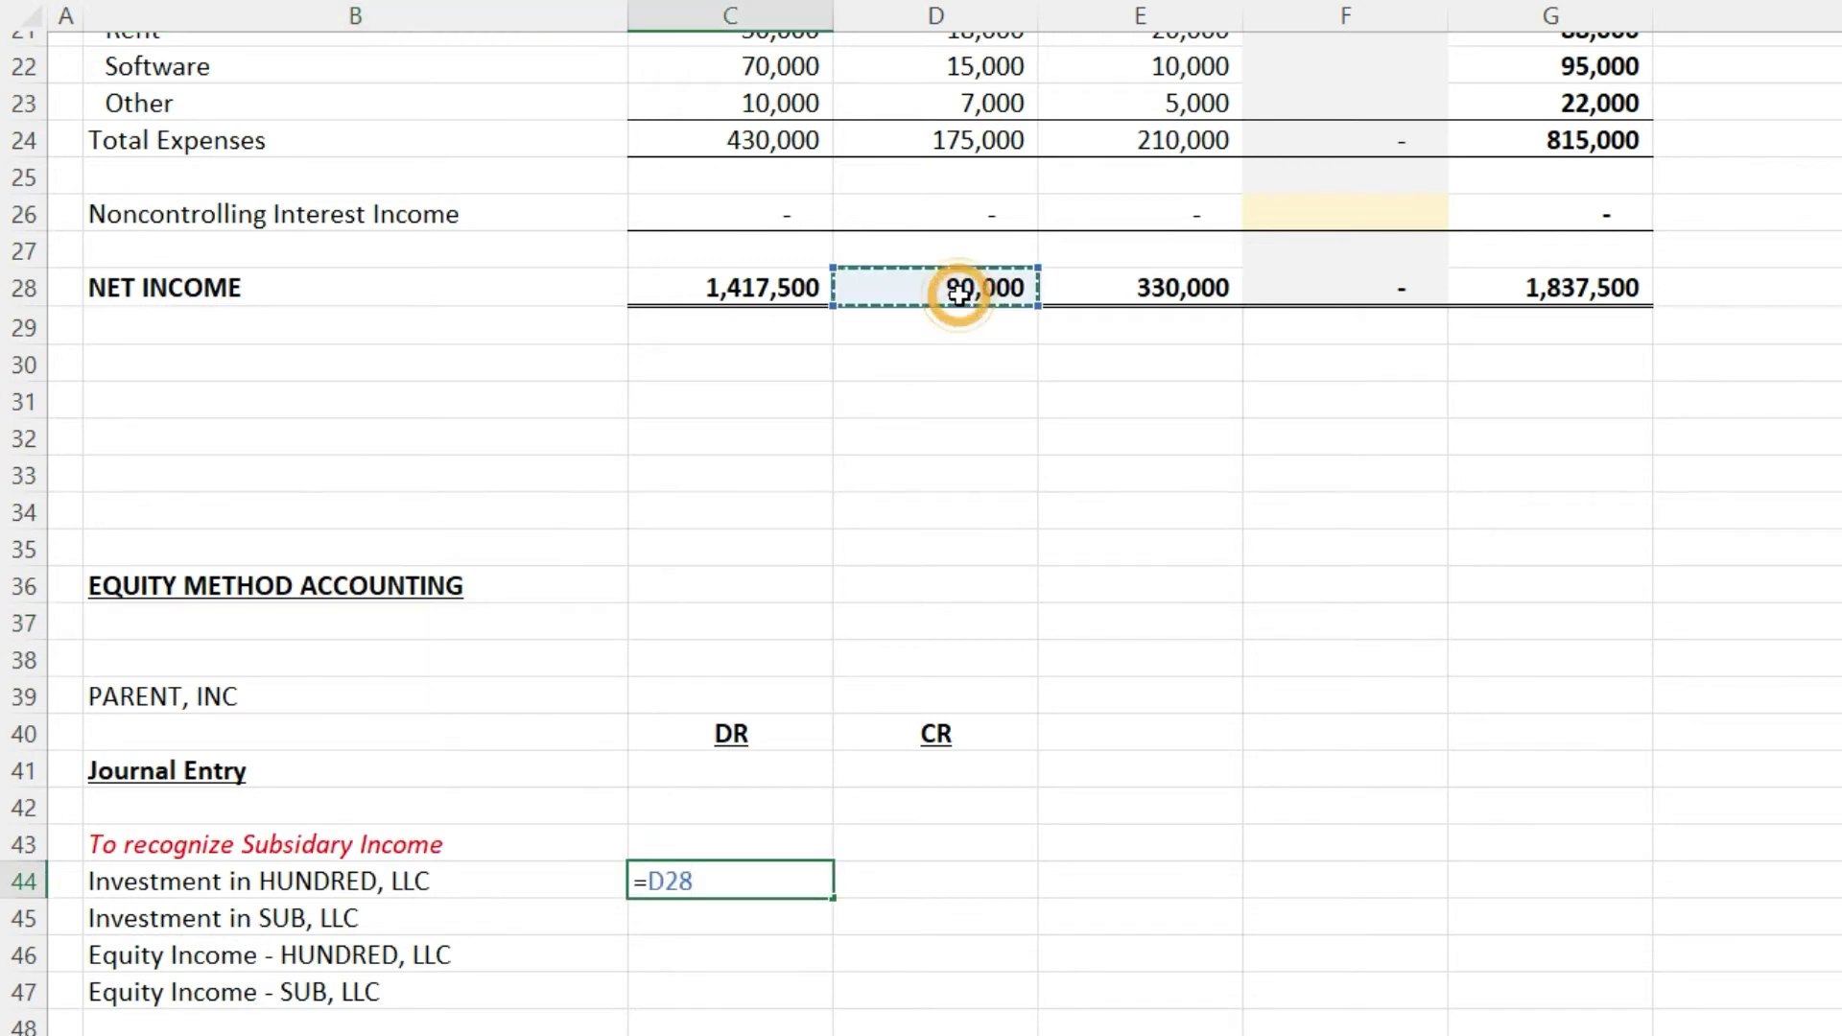
{"action": "key", "text": "Return"}
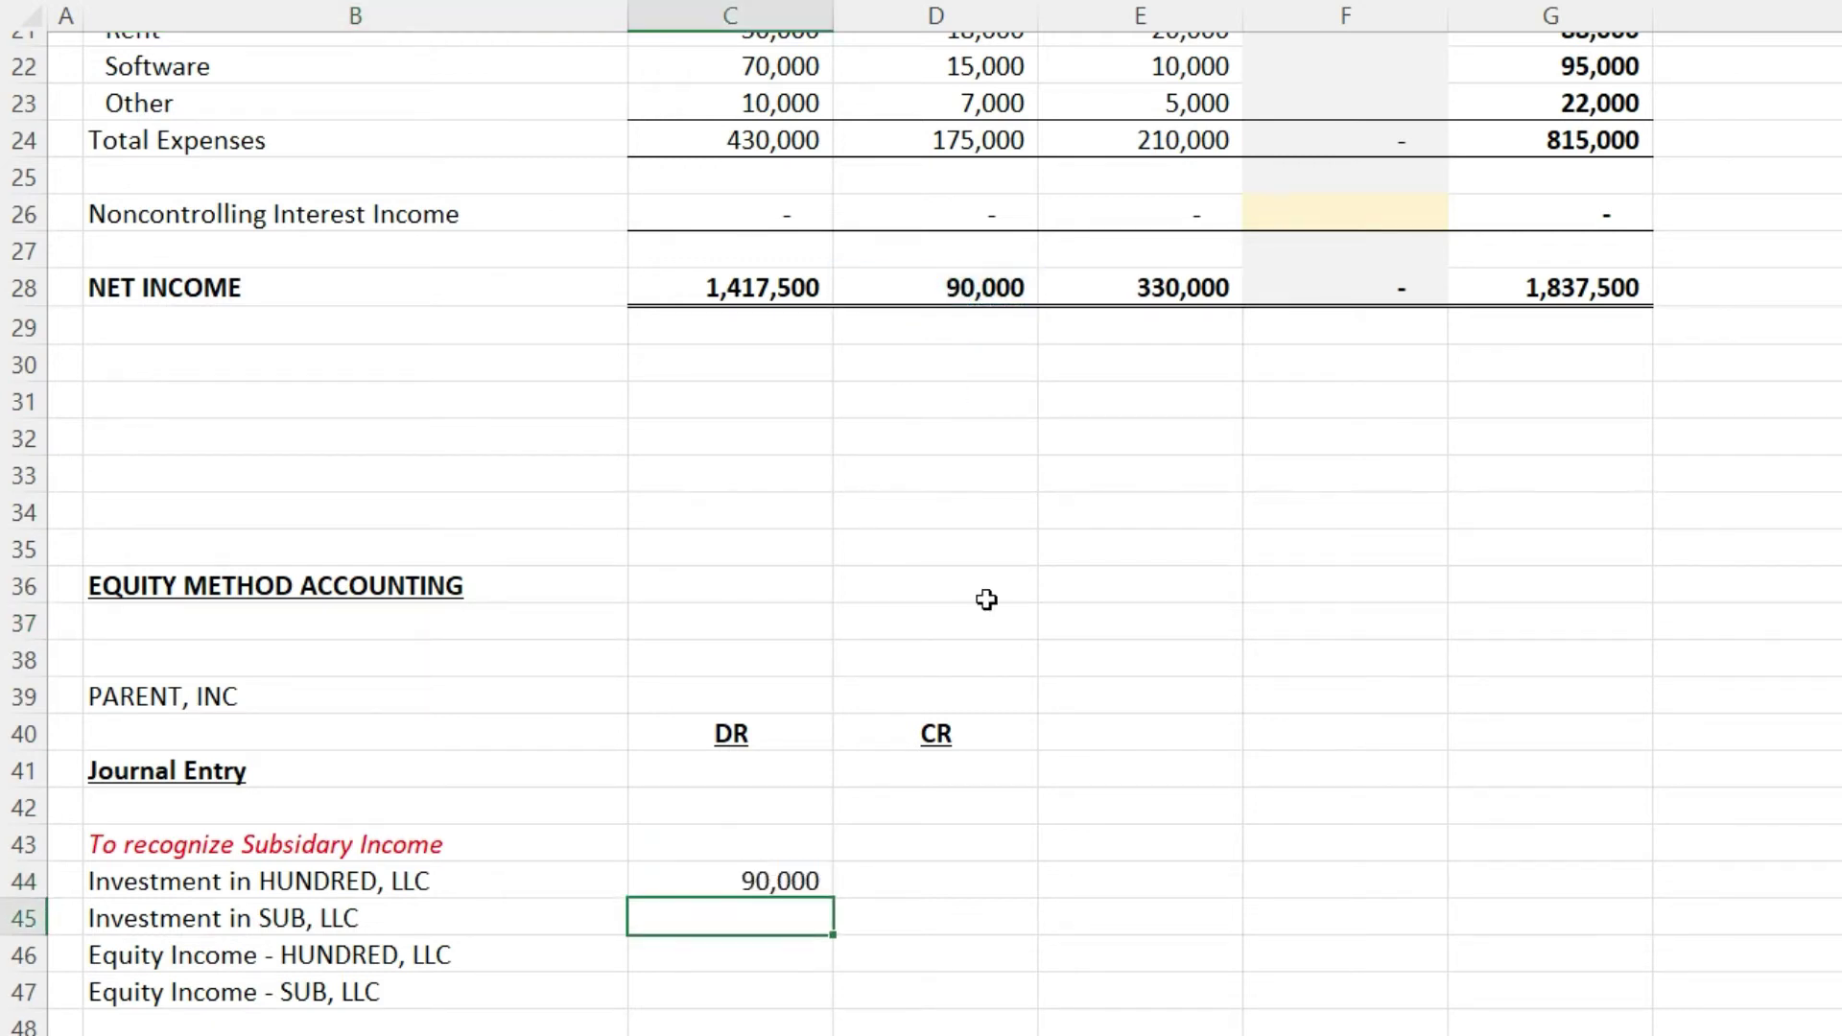
Credit Equity Income - HUNDRED, LLC 90,000 by entering =C44 in D46
{"action": "left_click", "coordinate": [949, 955]}
{"action": "type", "text": "="}
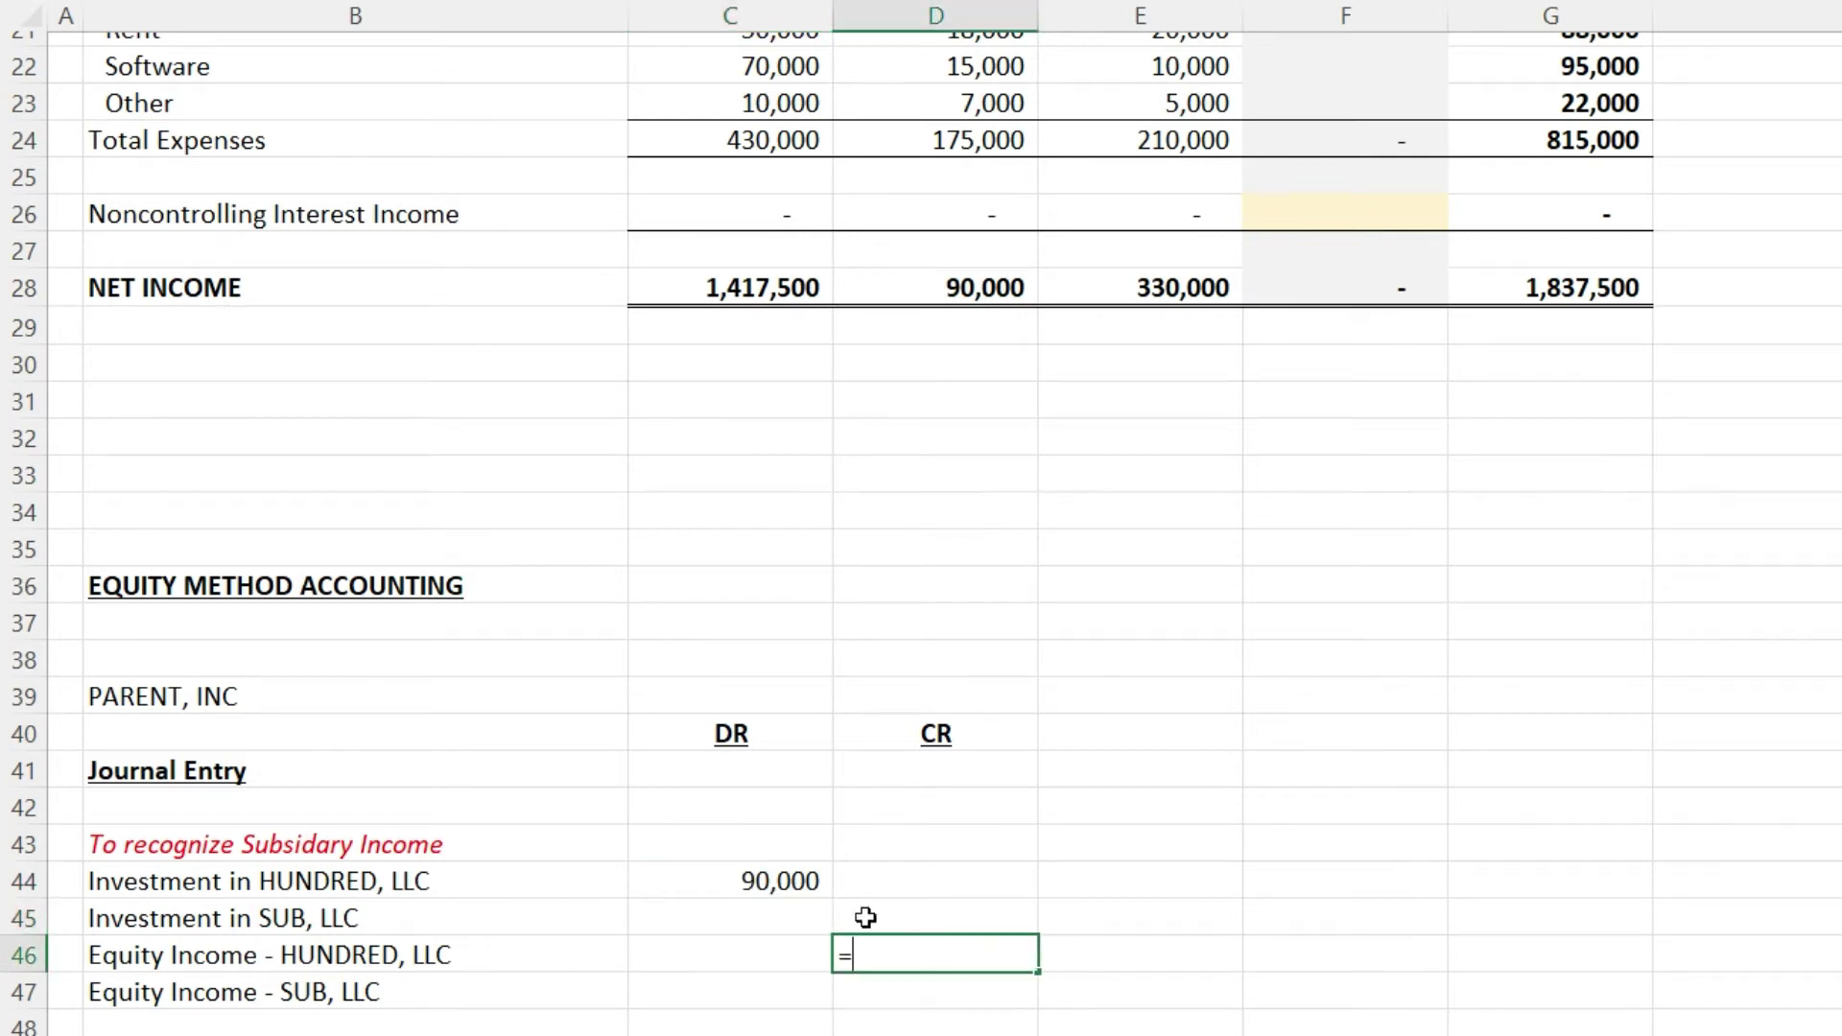
{"action": "left_click", "coordinate": [787, 882]}
{"action": "key", "text": "Return"}
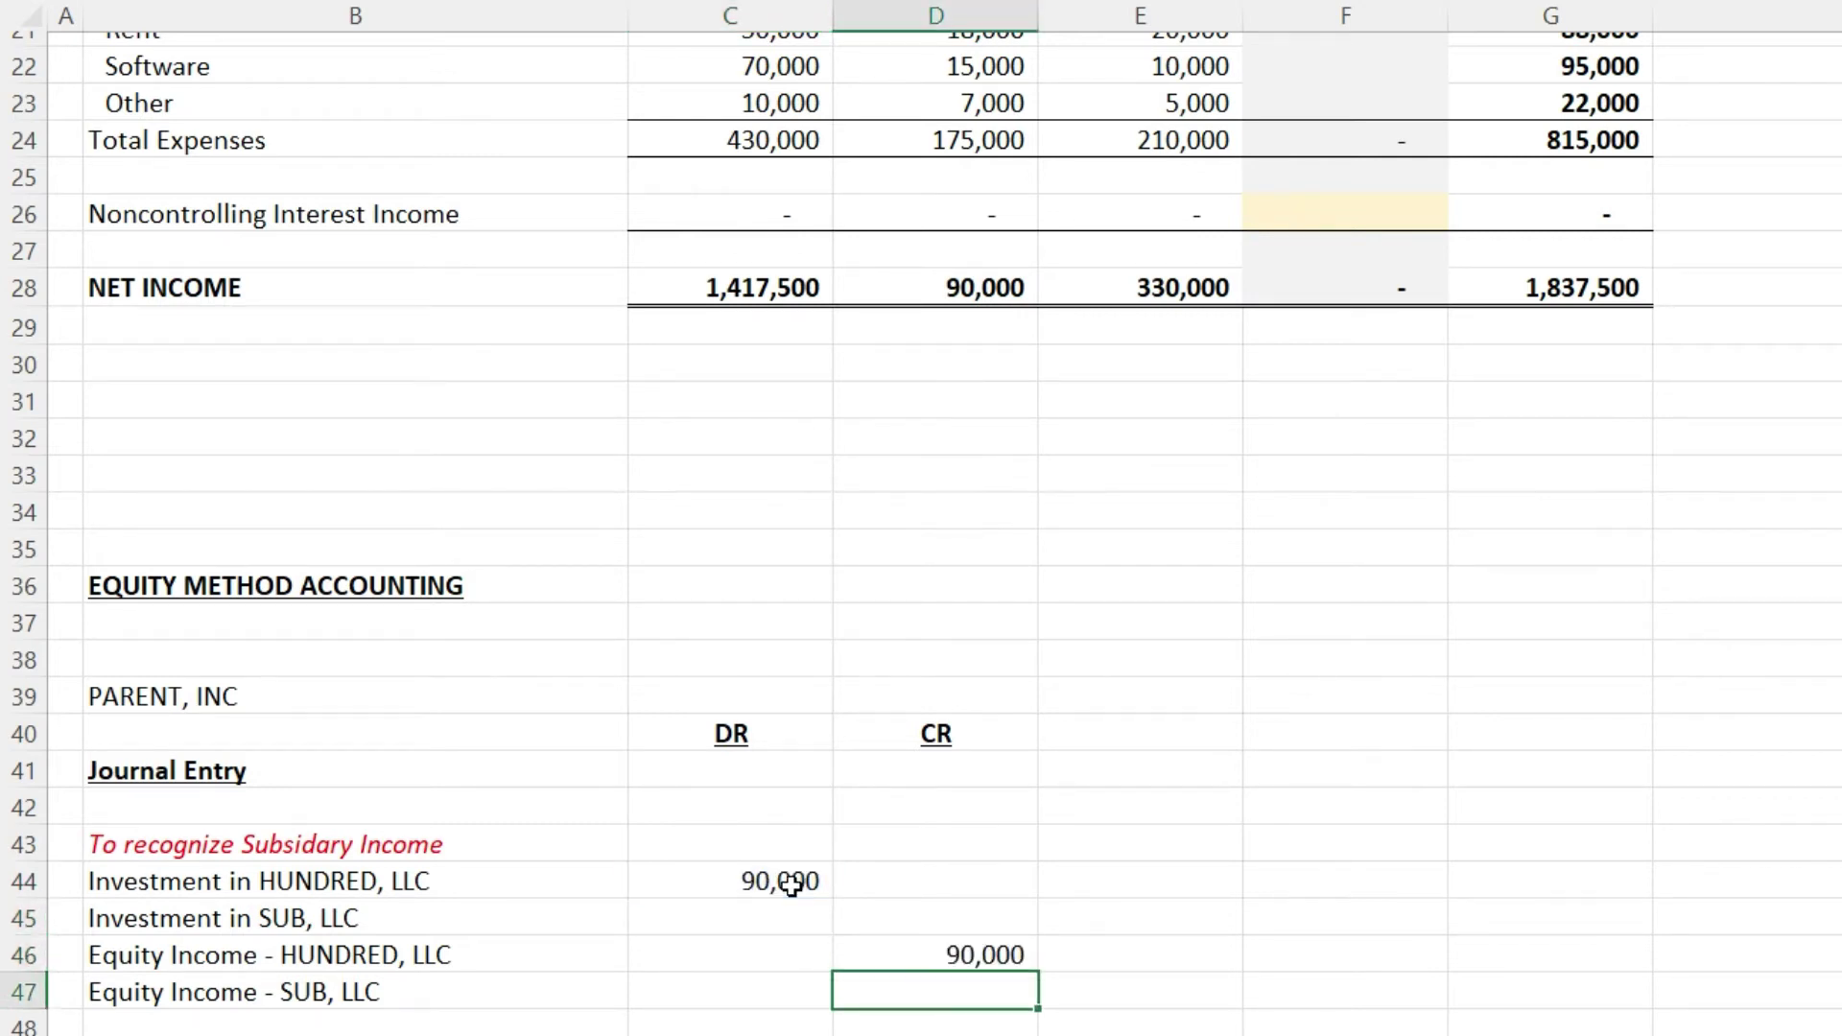
{"action": "scroll", "coordinate": [793, 883], "scroll_direction": "up", "scroll_amount": 5}
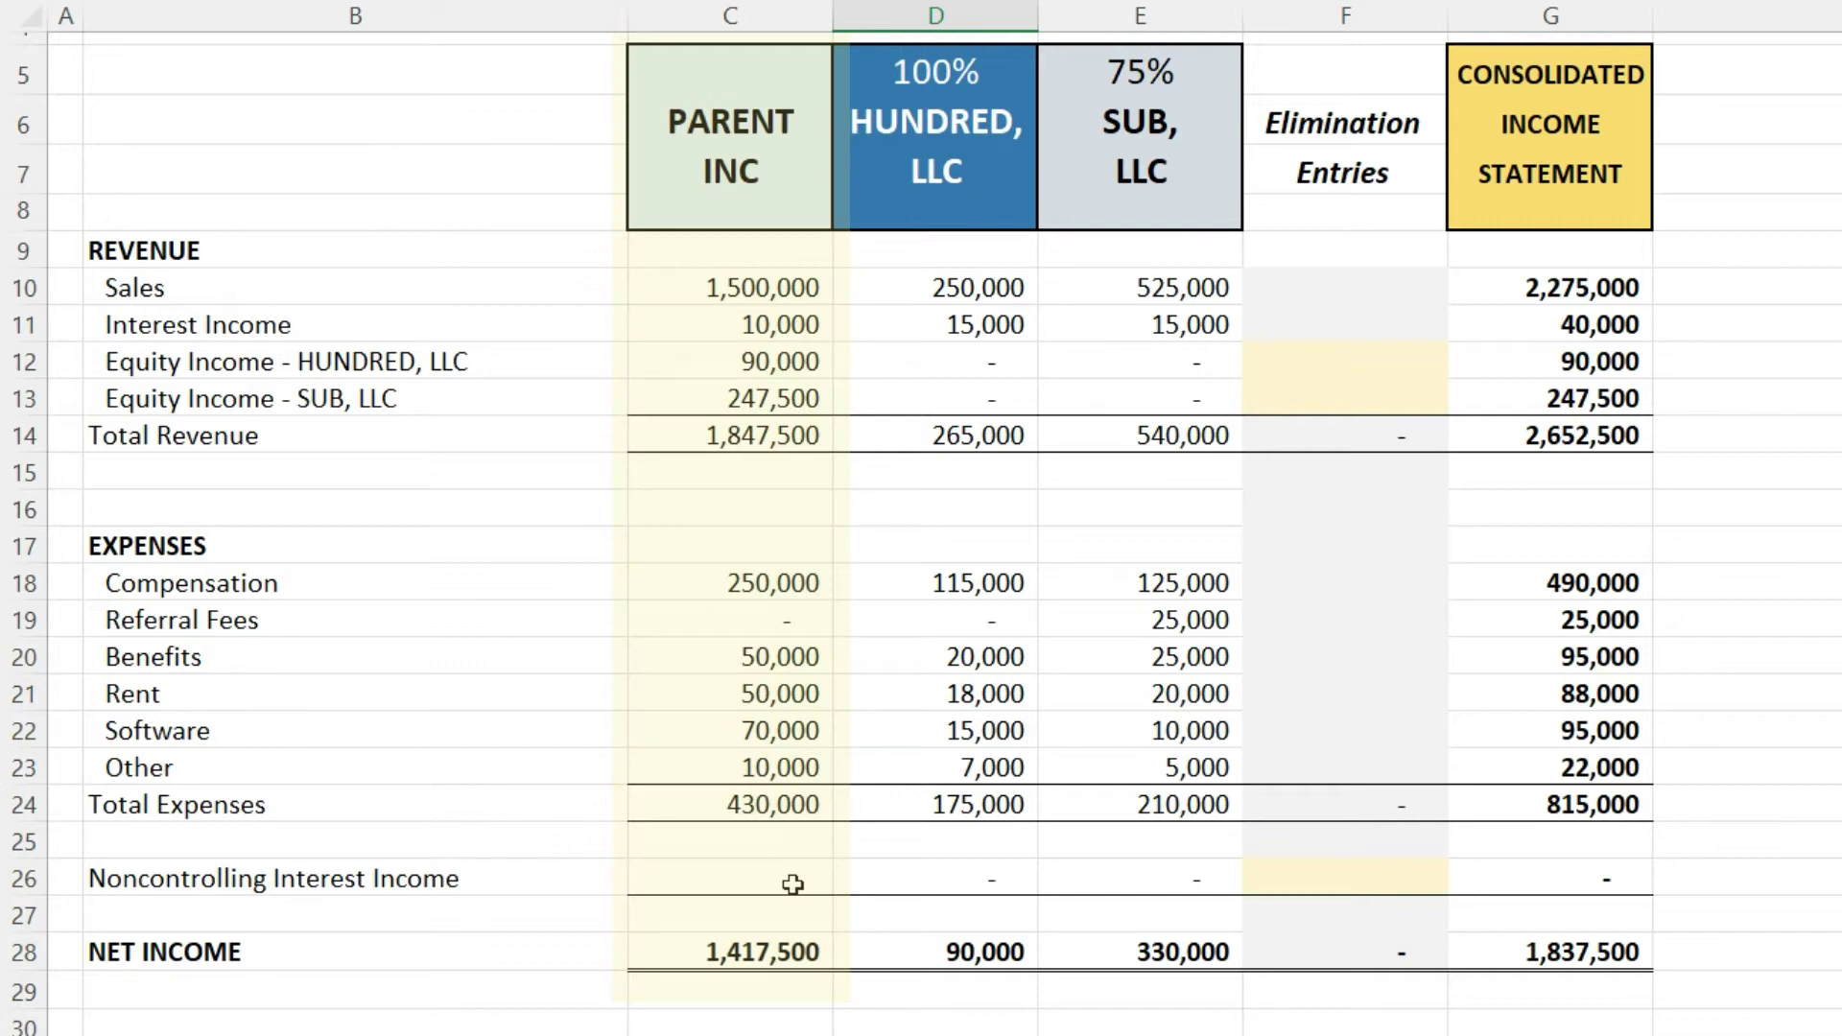
{"action": "scroll", "coordinate": [793, 883], "scroll_direction": "up", "scroll_amount": 1}
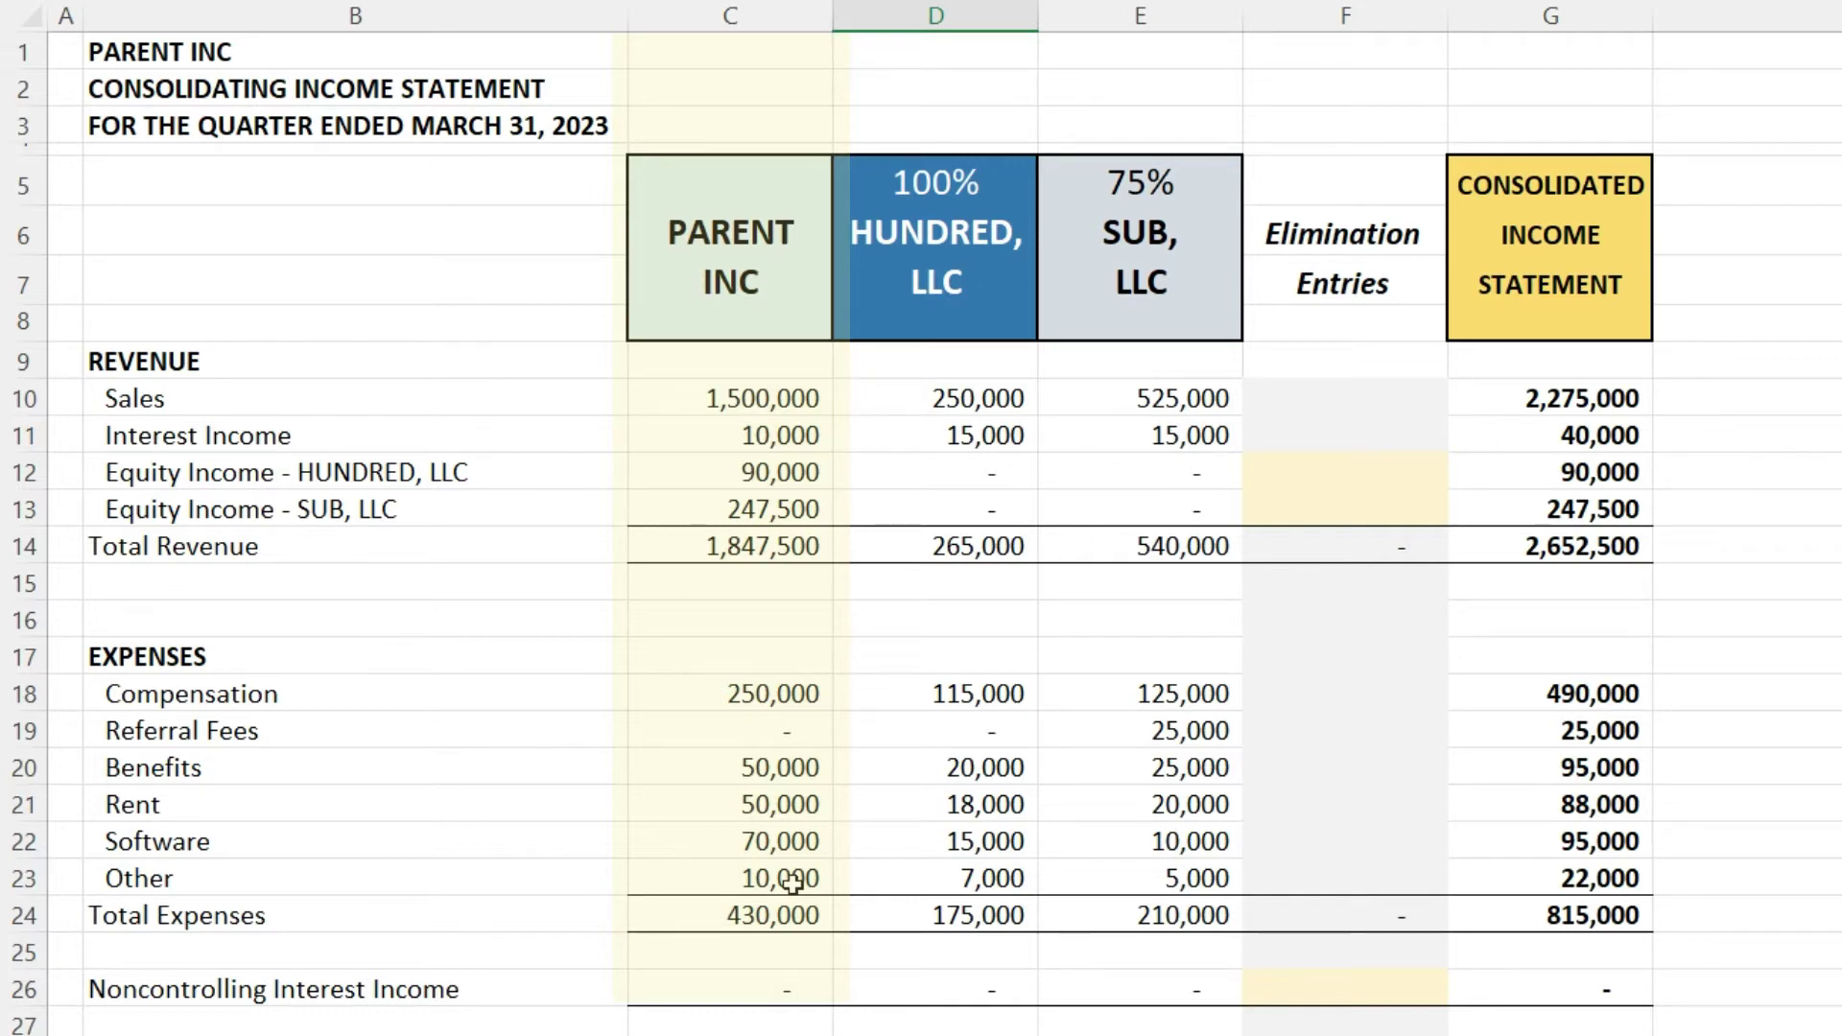
{"action": "scroll", "coordinate": [792, 883], "scroll_direction": "down", "scroll_amount": 6}
Enter =E28*.75 in C45 and =C45 in D47 for the 247,500 SUB, LLC entry
{"action": "scroll", "coordinate": [792, 884], "scroll_direction": "down", "scroll_amount": 2}
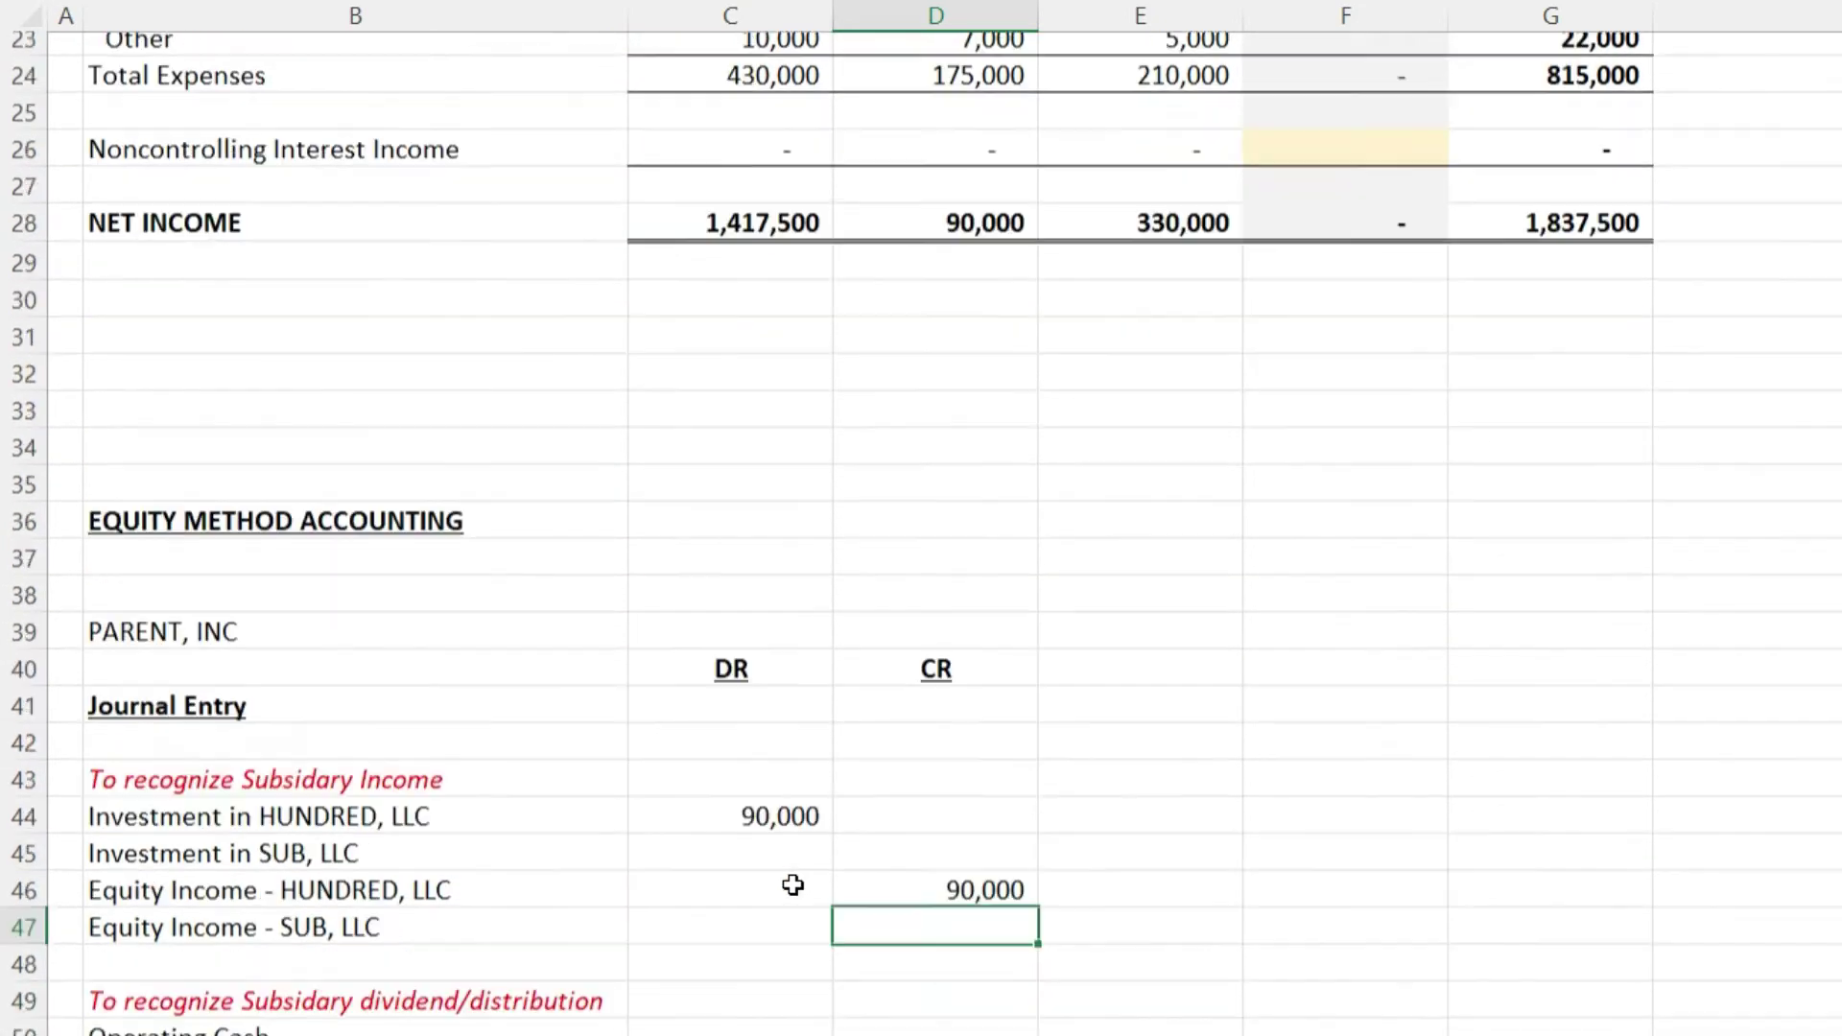
{"action": "left_click", "coordinate": [783, 804]}
{"action": "type", "text": "="}
{"action": "left_click", "coordinate": [1192, 178]}
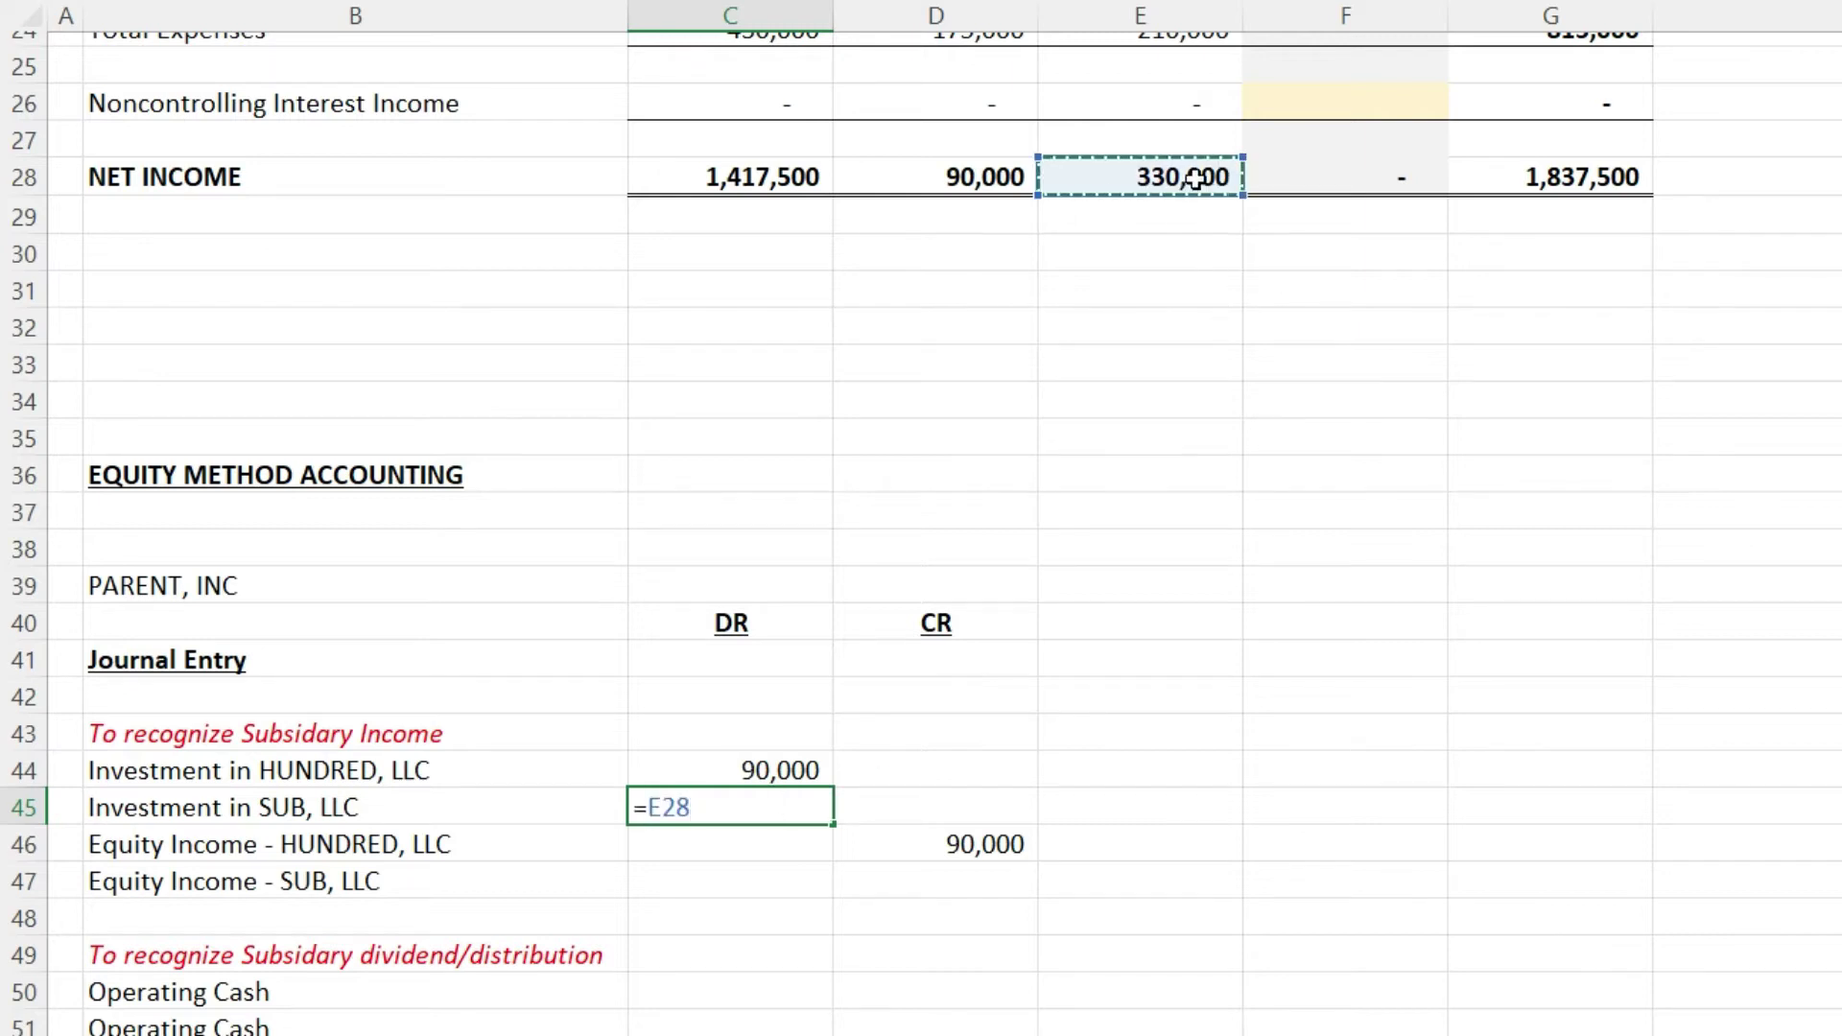
{"action": "type", "text": "*.75"}
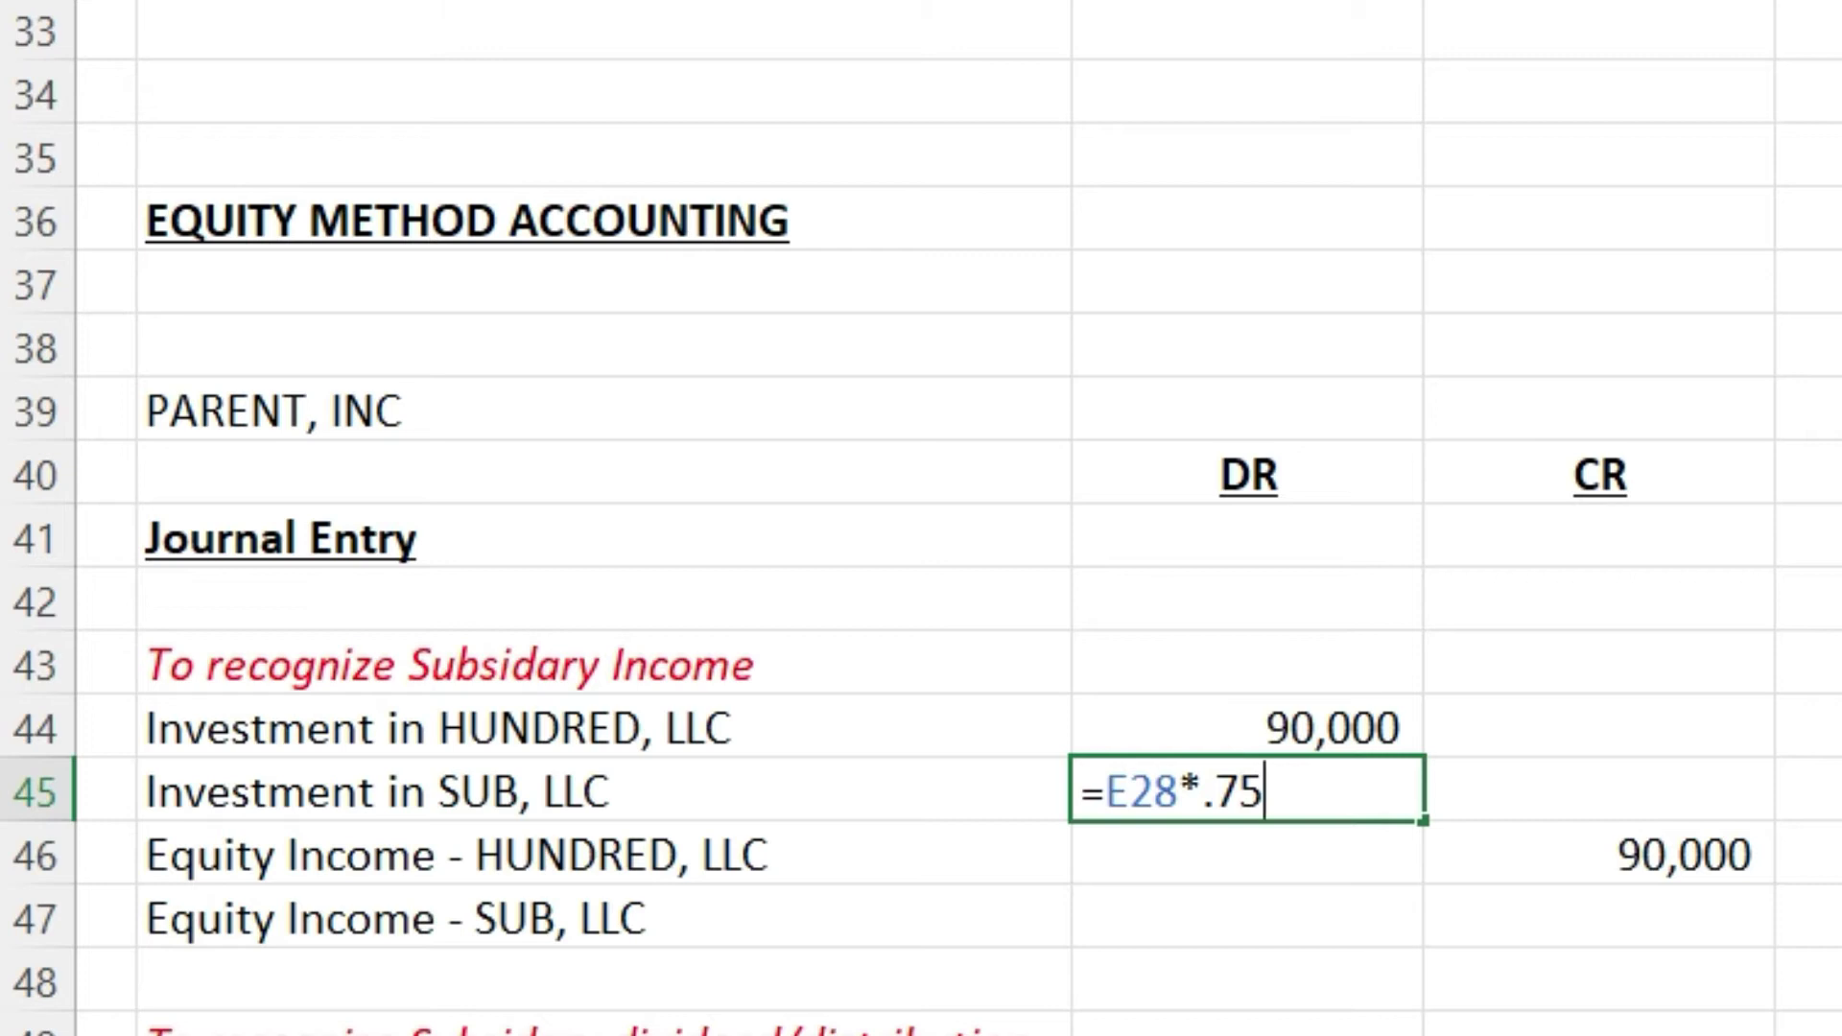
{"action": "key", "text": "Return"}
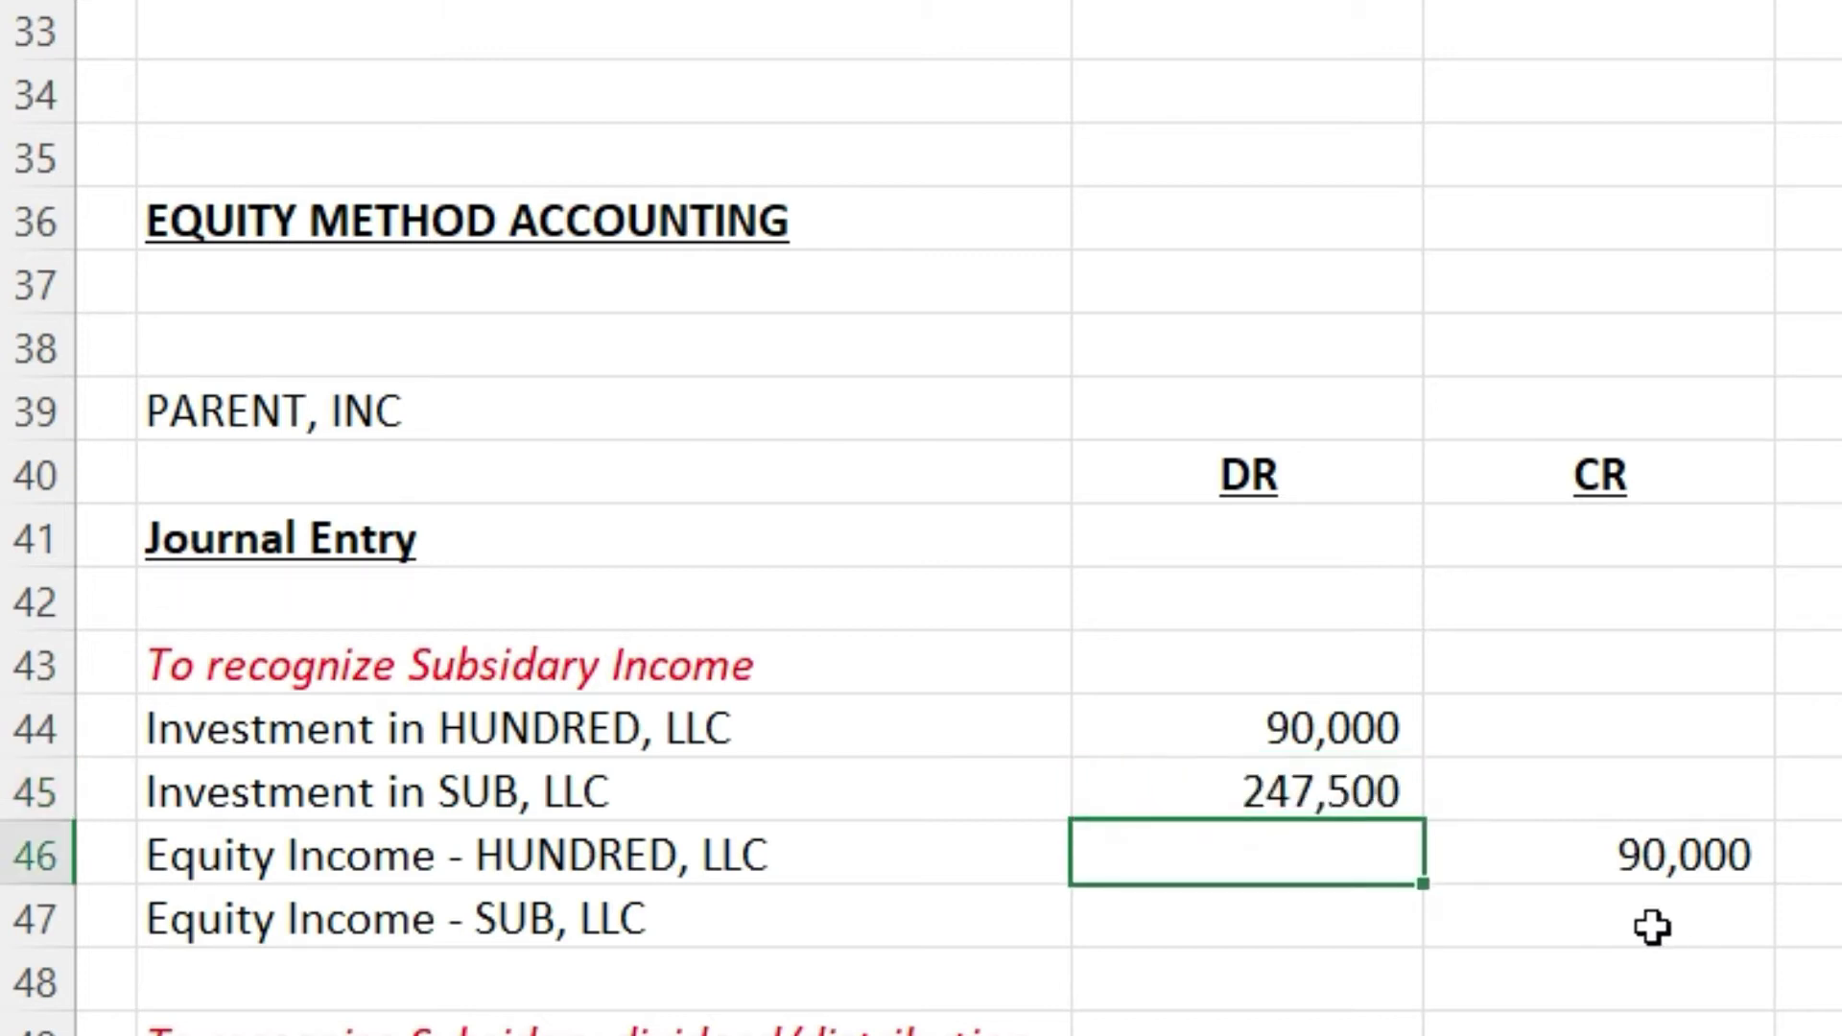
{"action": "left_click", "coordinate": [1650, 927]}
{"action": "type", "text": "="}
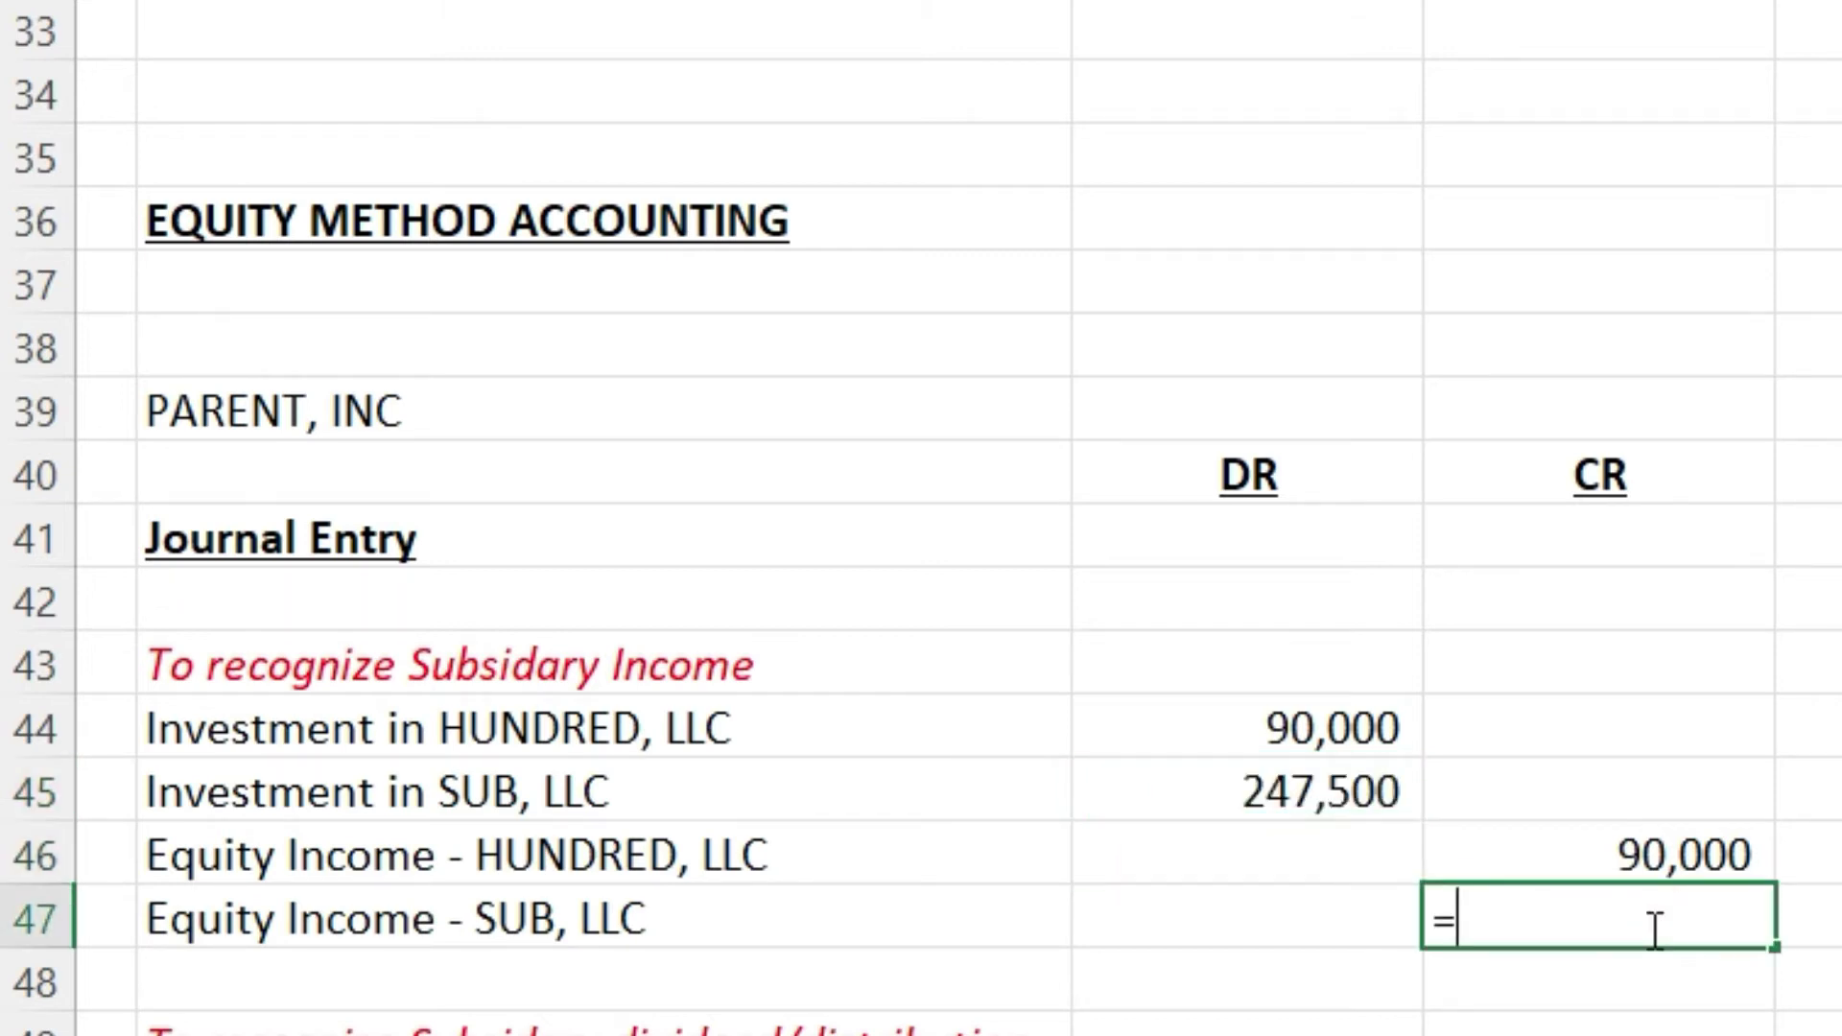
{"action": "left_click", "coordinate": [1381, 798]}
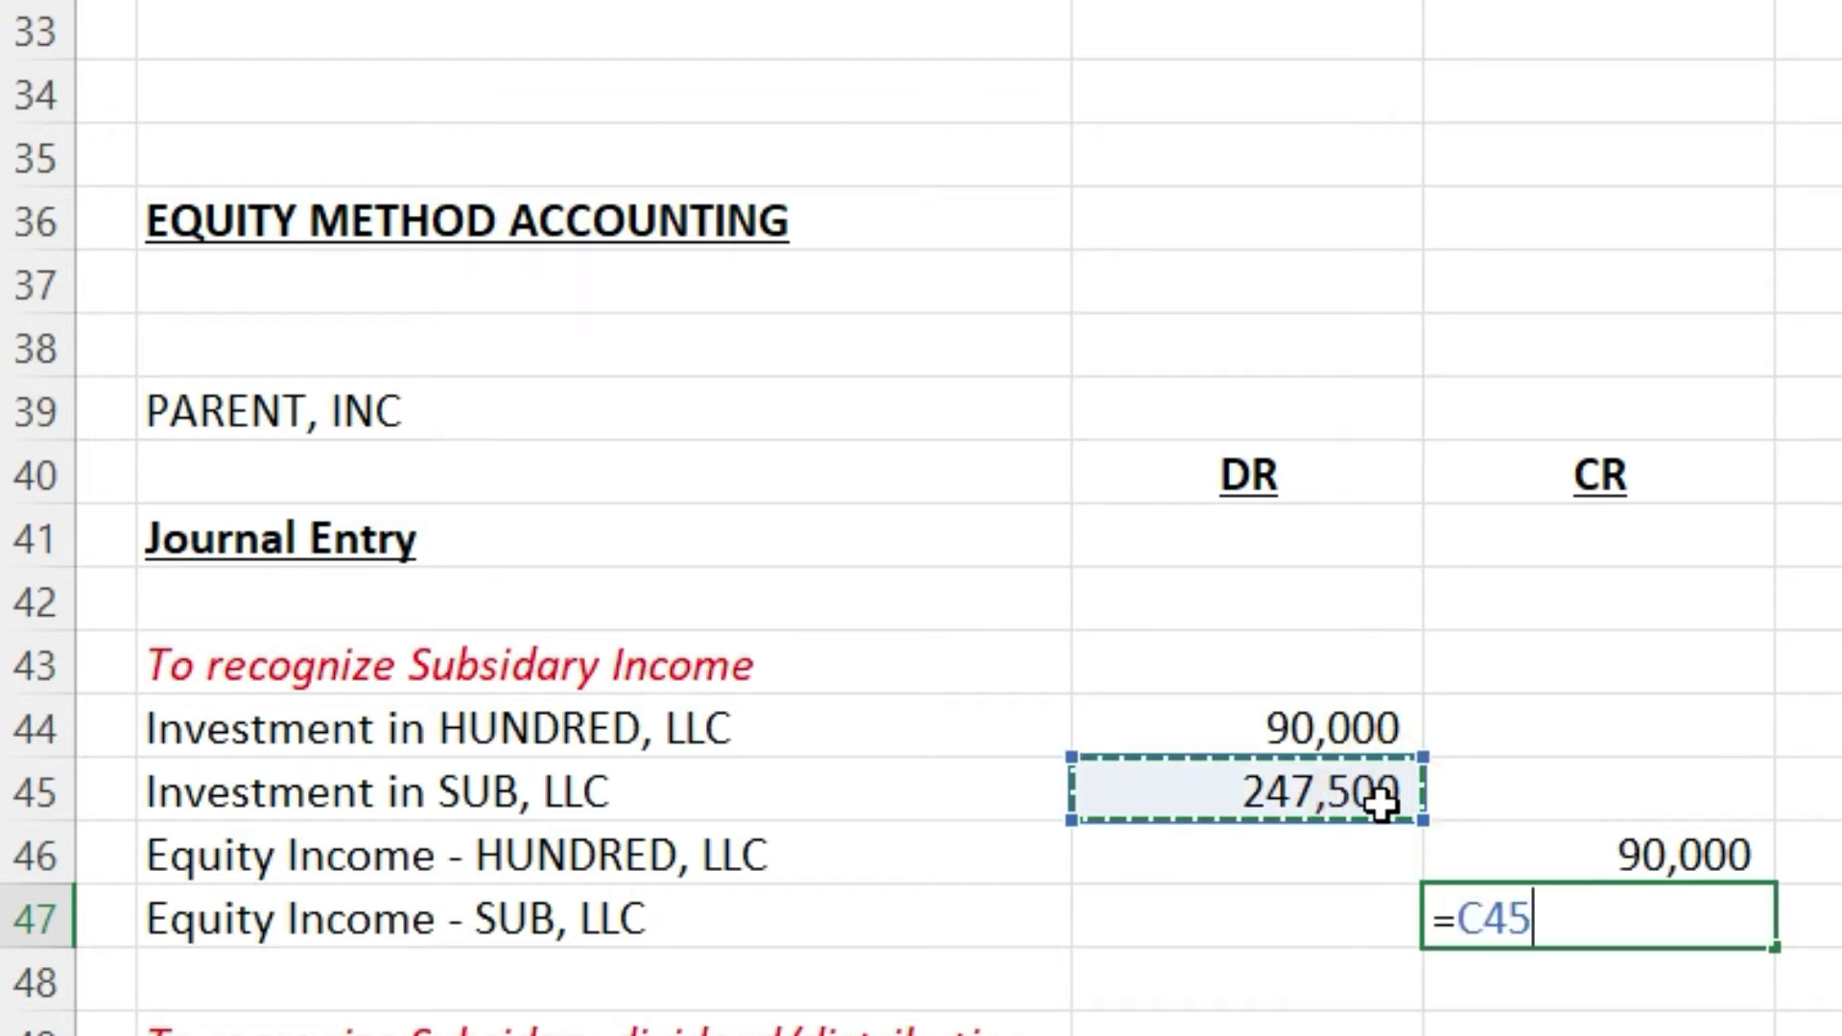
{"action": "key", "text": "Return"}
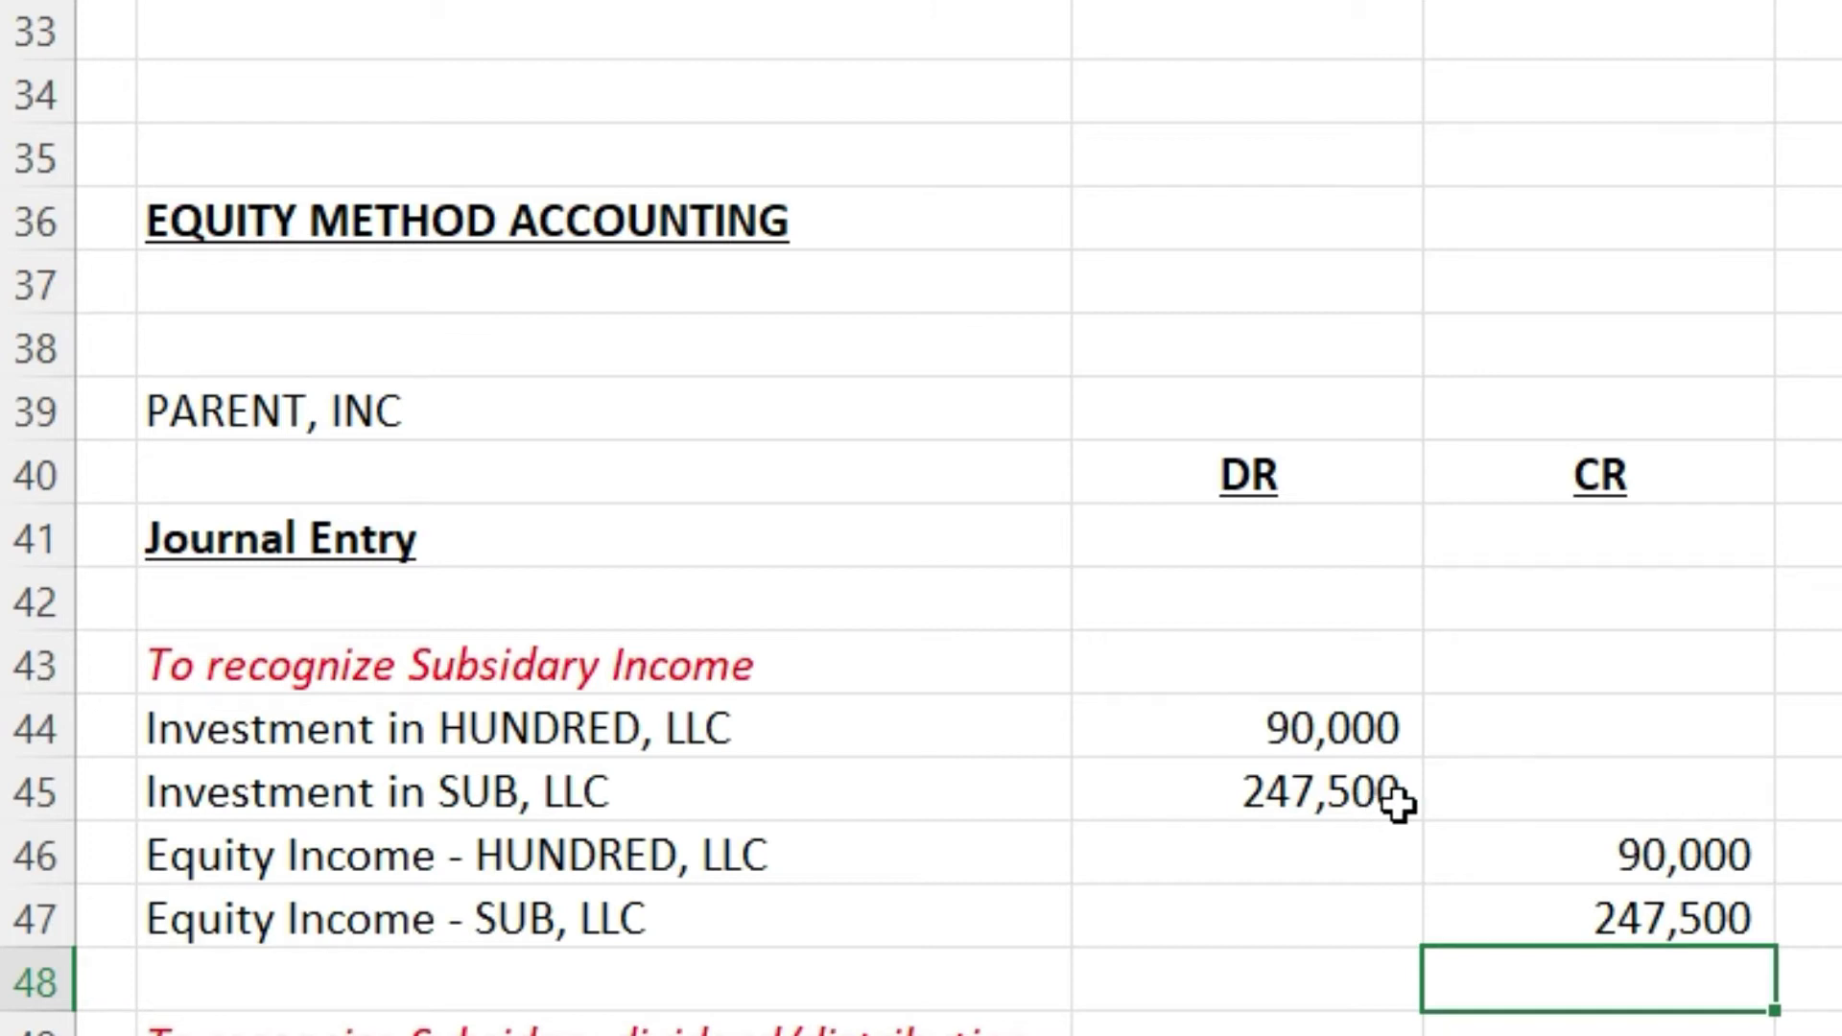
{"action": "scroll", "coordinate": [1381, 804], "scroll_direction": "up", "scroll_amount": 6}
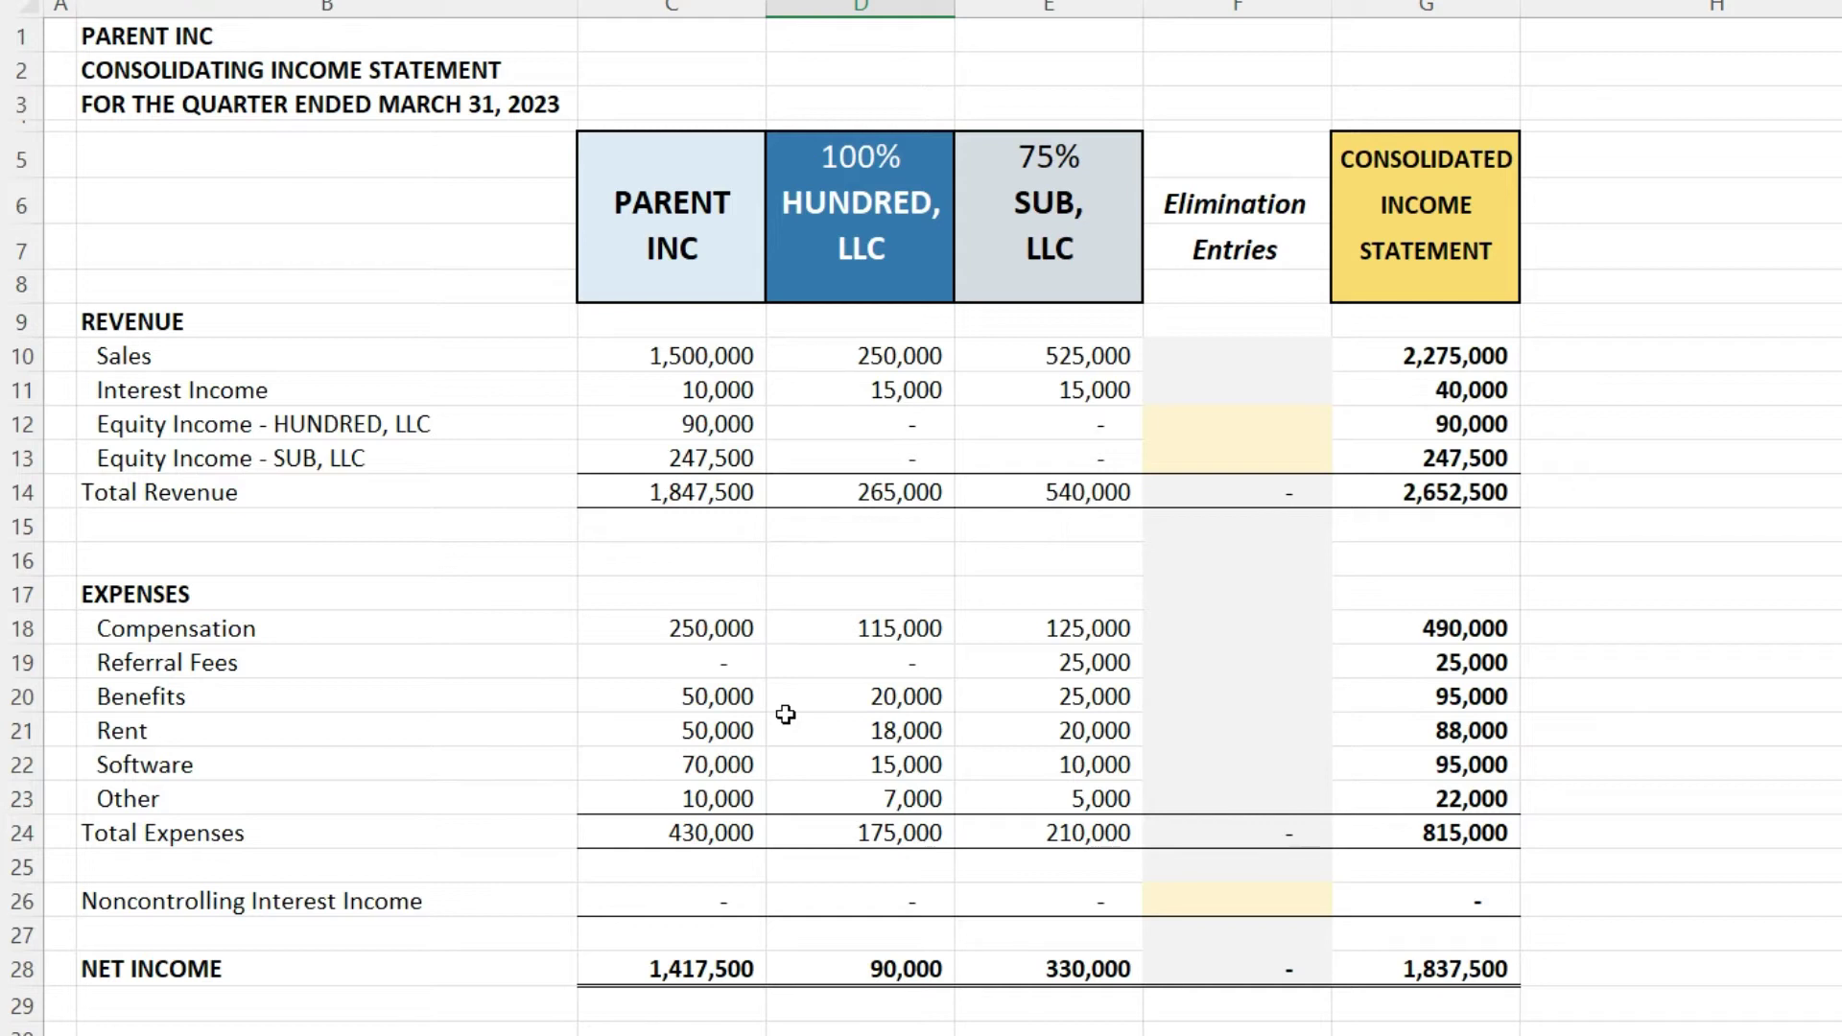
{"action": "scroll", "coordinate": [785, 714], "scroll_direction": "down", "scroll_amount": 7}
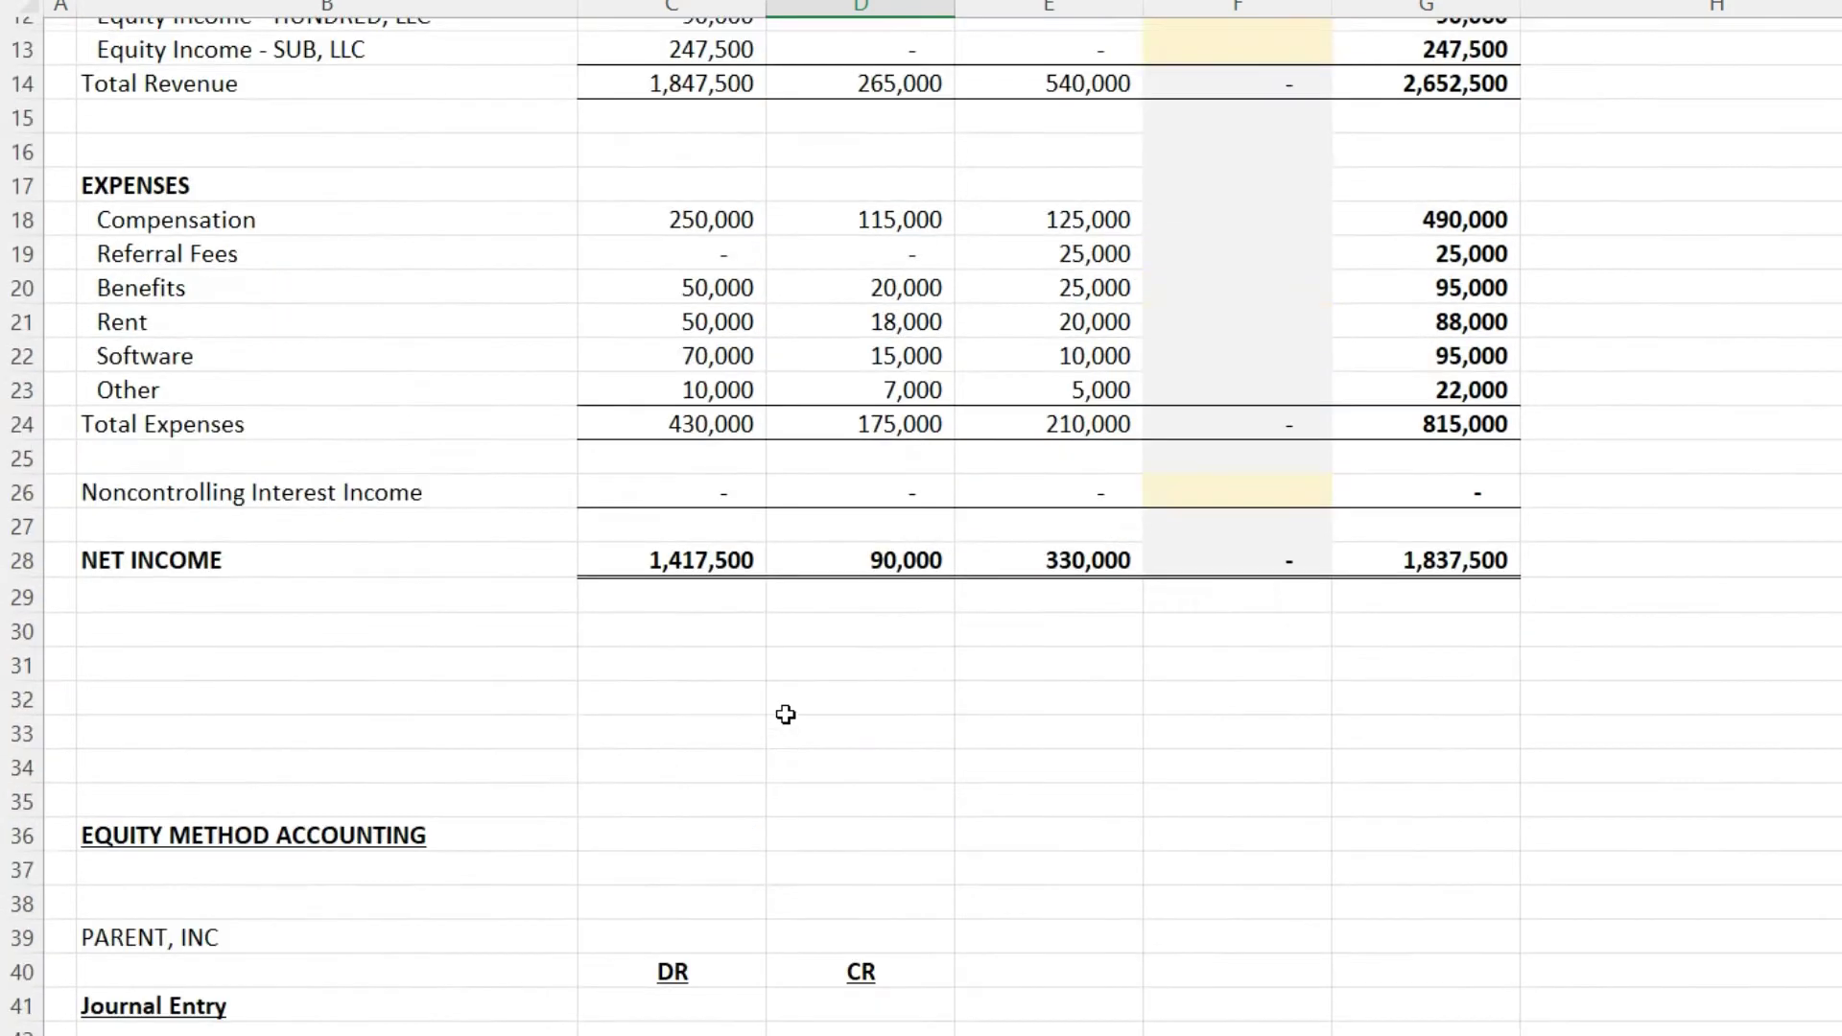
{"action": "scroll", "coordinate": [786, 714], "scroll_direction": "down", "scroll_amount": 2}
{"action": "scroll", "coordinate": [788, 814], "scroll_direction": "down", "scroll_amount": 1}
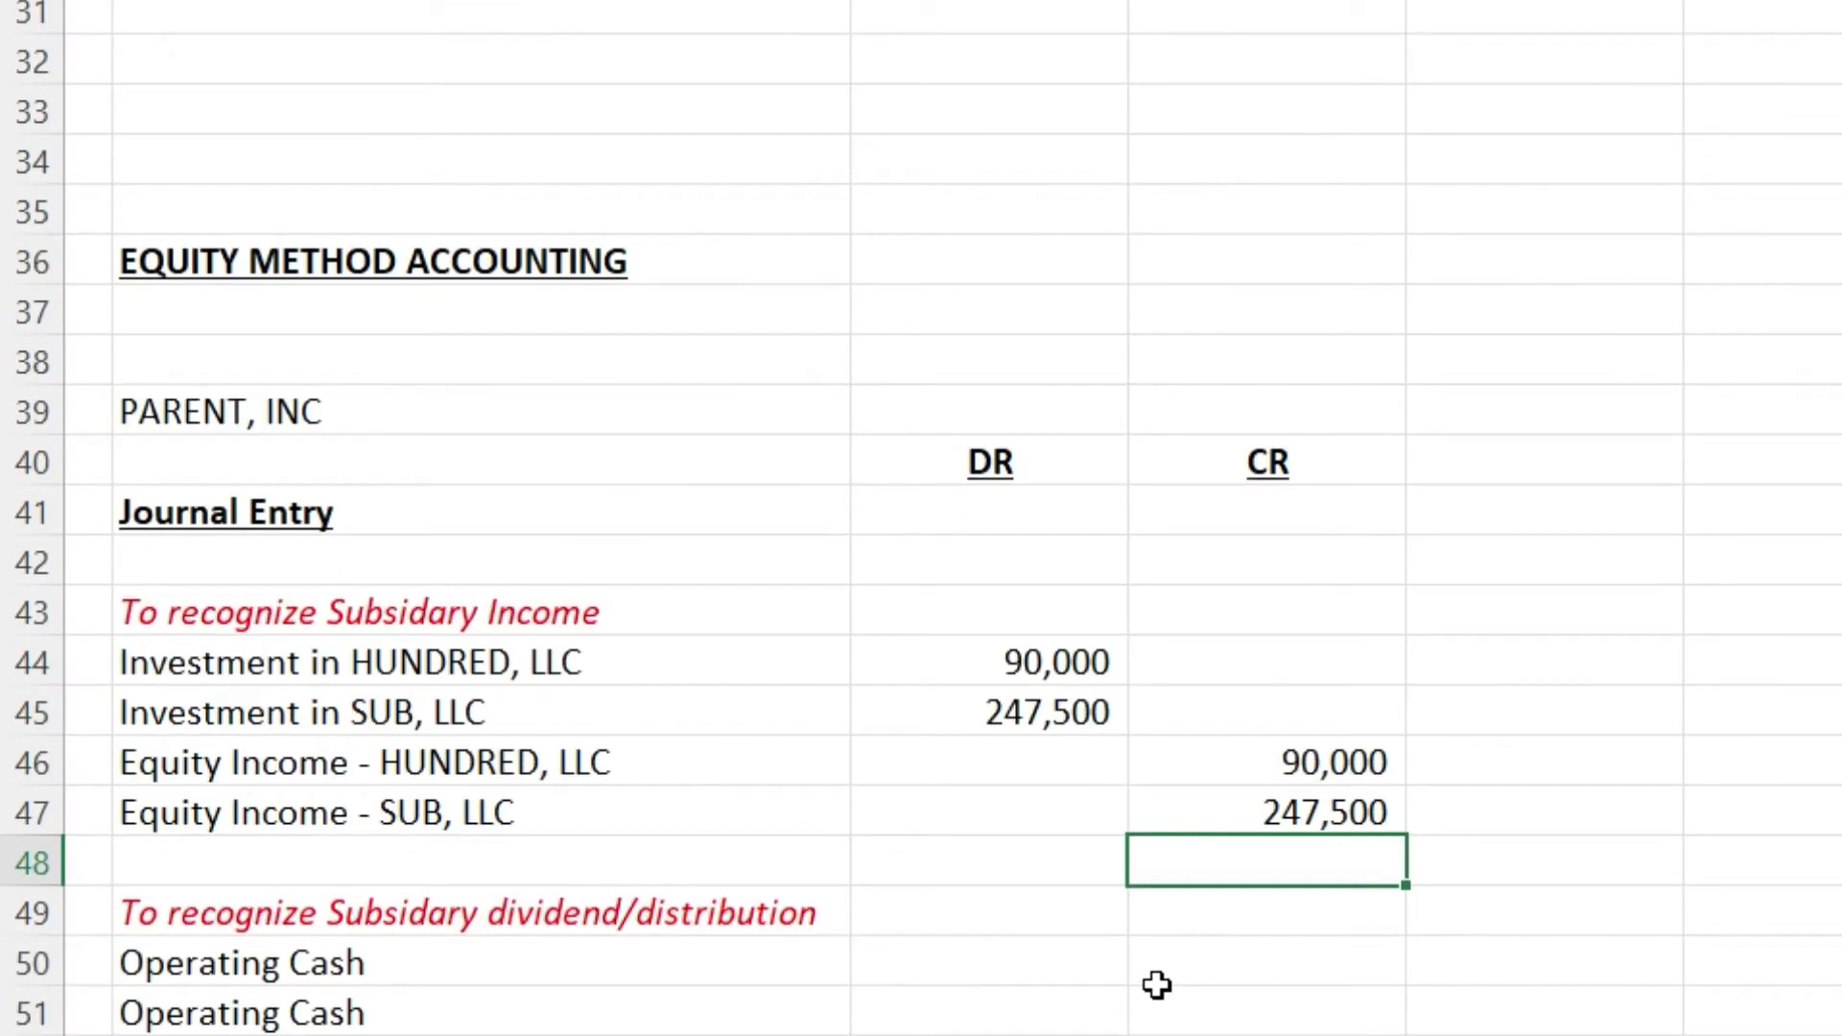
{"action": "scroll", "coordinate": [1069, 978], "scroll_direction": "down", "scroll_amount": 3}
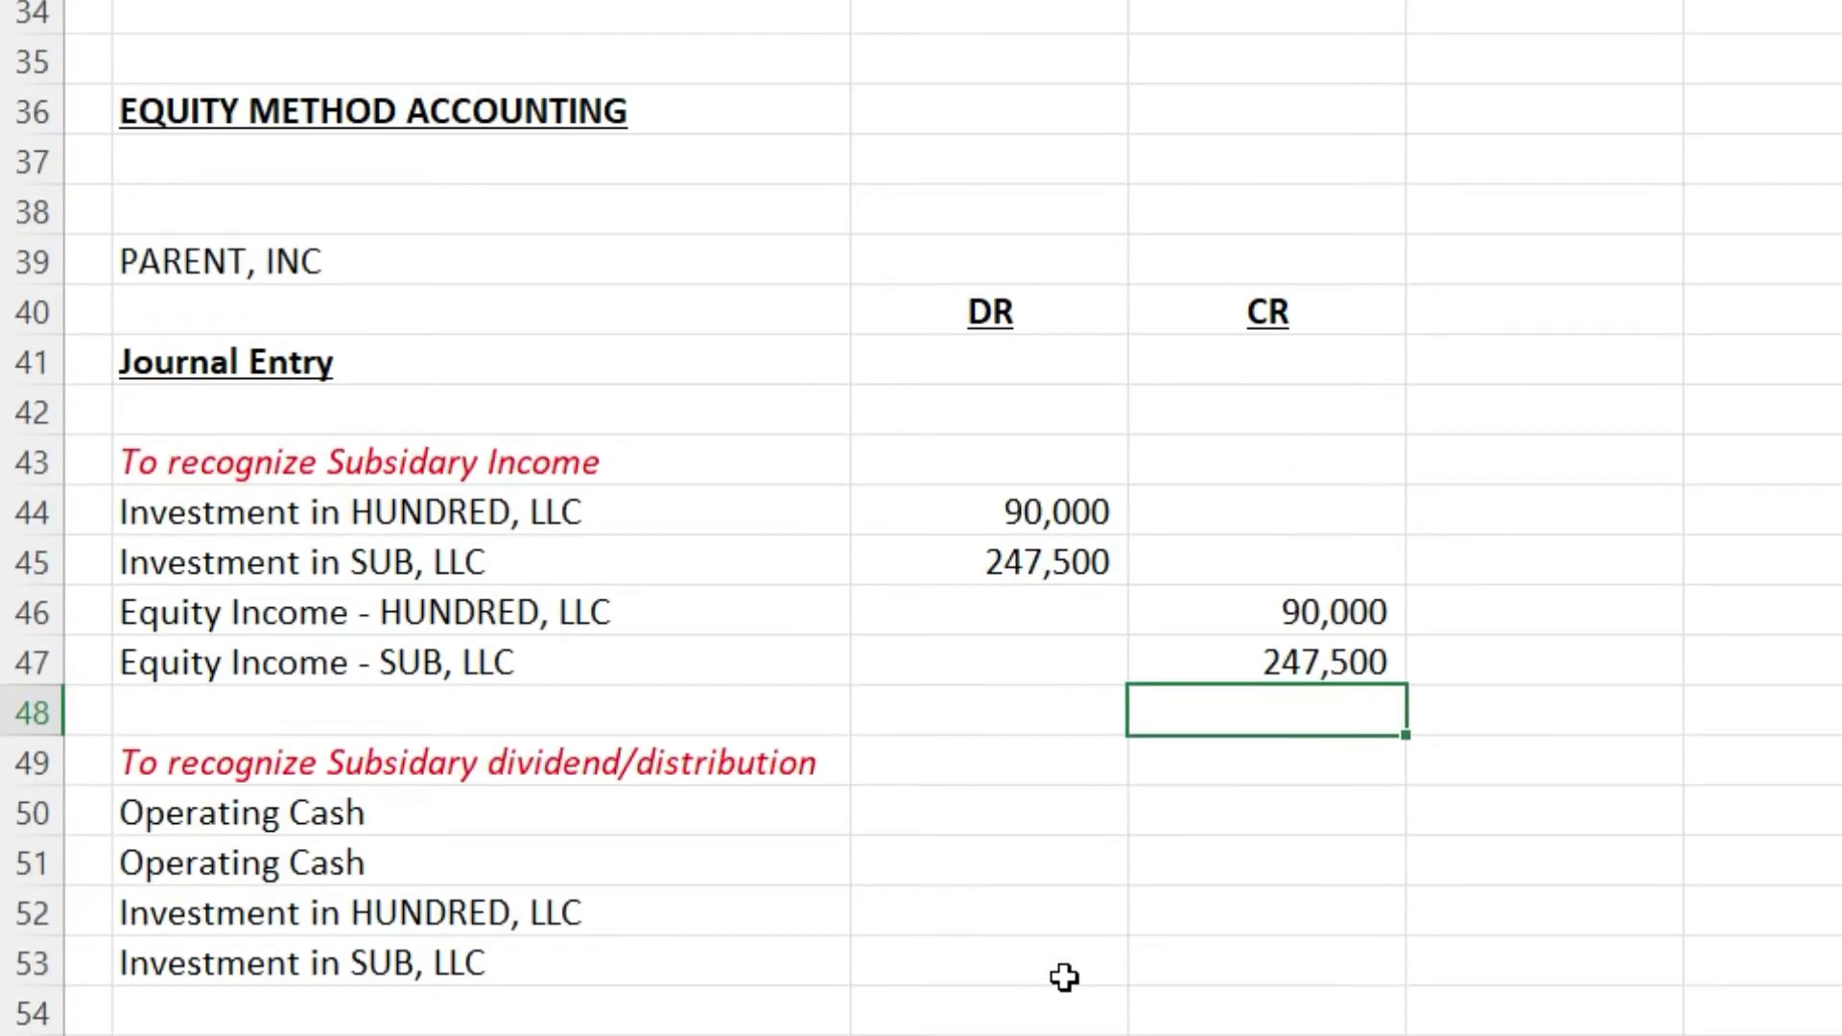
Enter 50,000 as the Operating Cash debit in C50 and Investment in HUNDRED, LLC credit in D52
{"action": "left_click", "coordinate": [982, 815]}
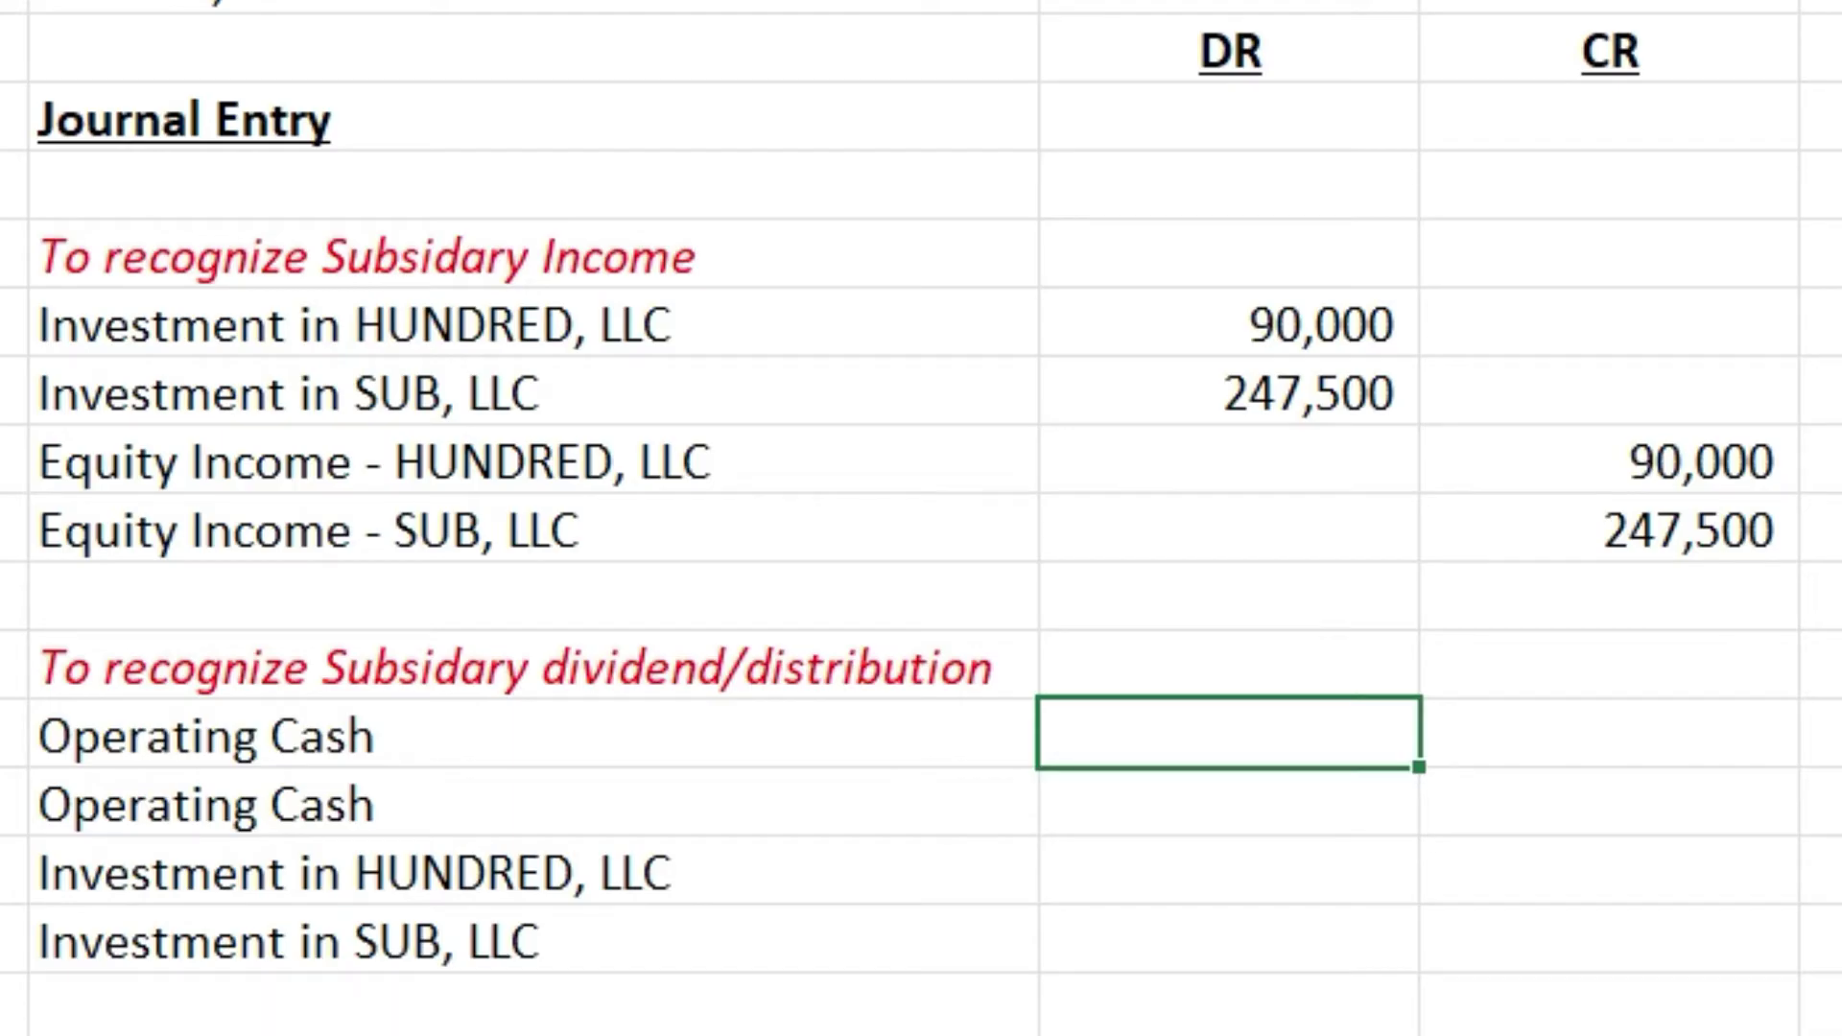
{"action": "type", "text": "50000"}
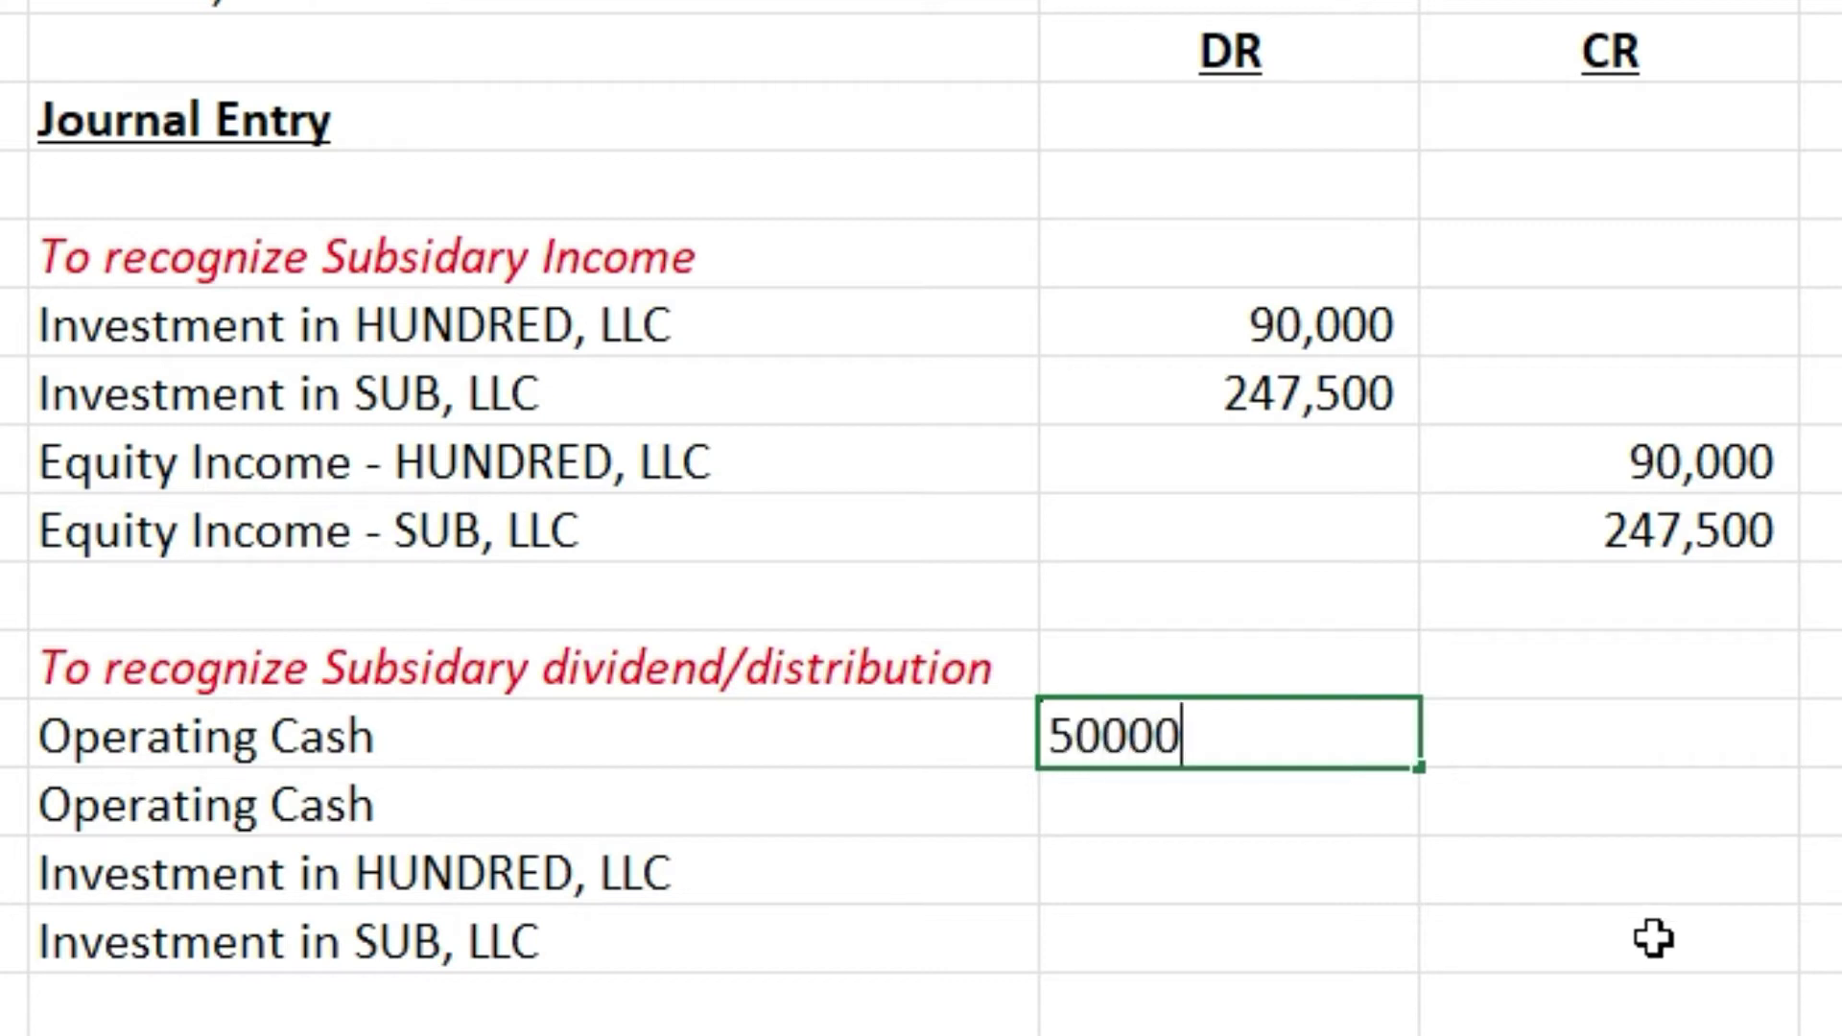
{"action": "left_click", "coordinate": [1677, 895]}
{"action": "type", "text": "50000"}
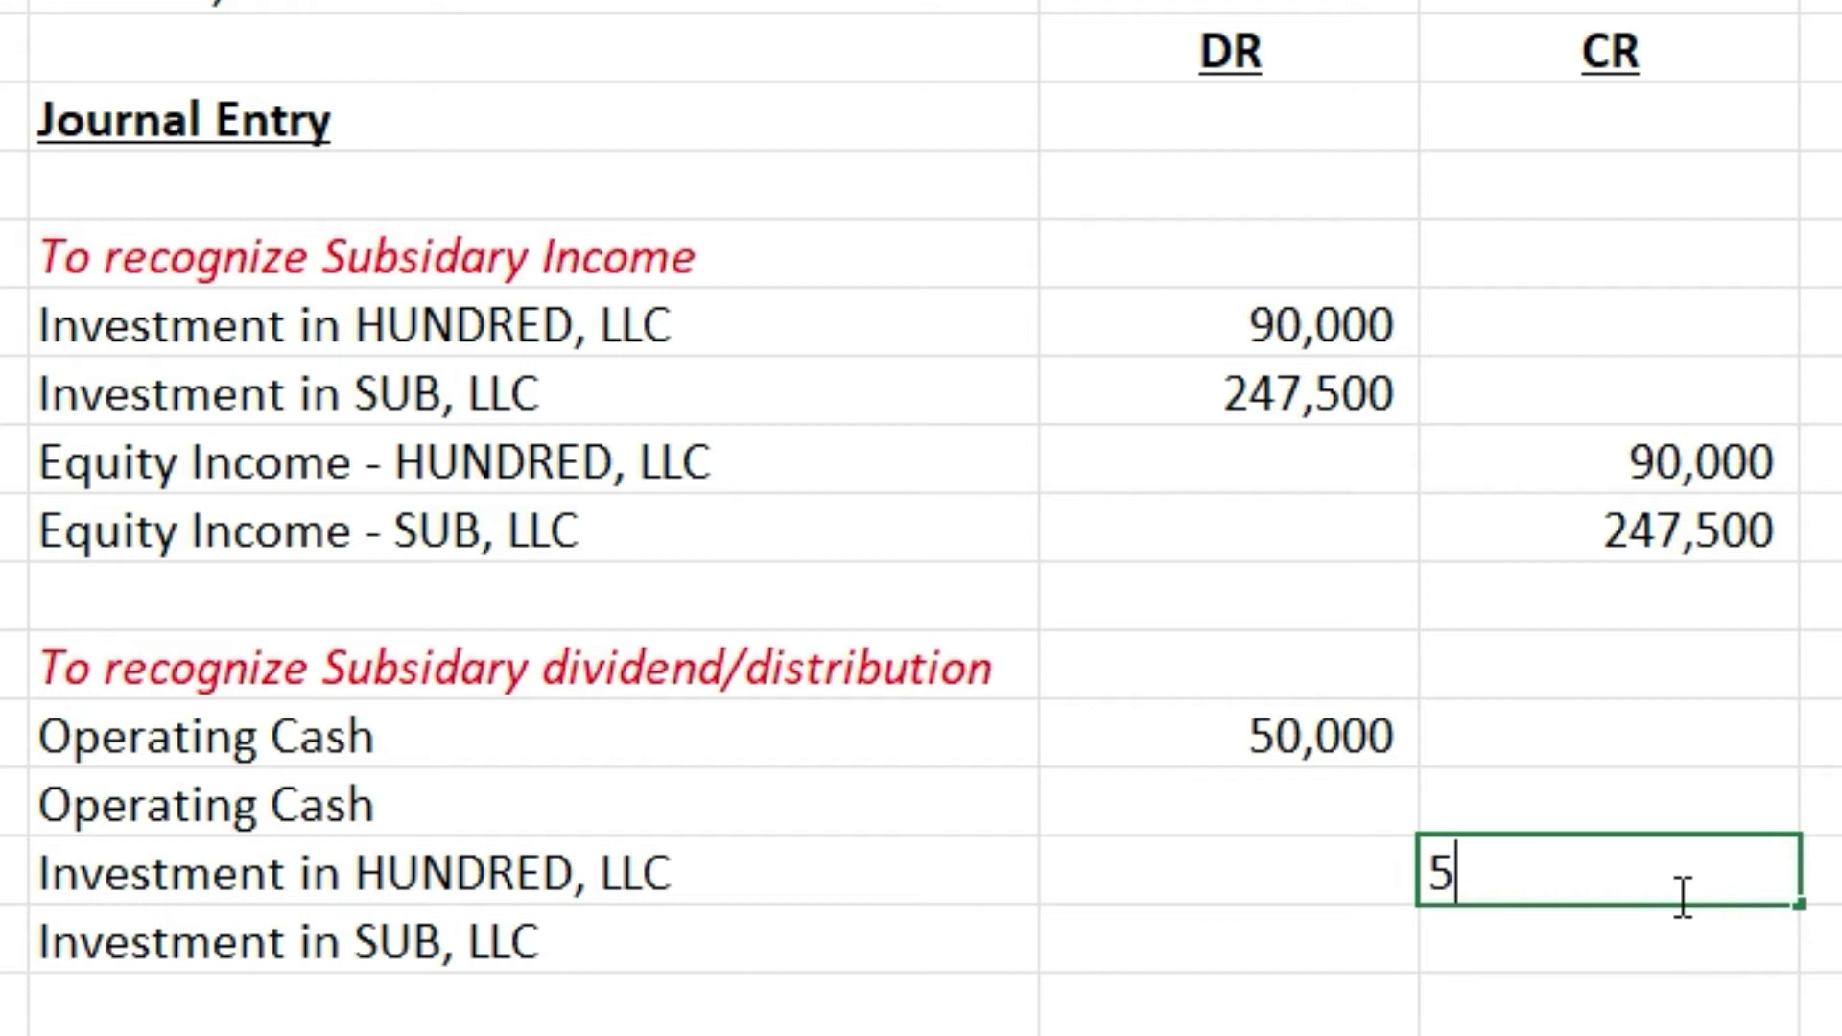
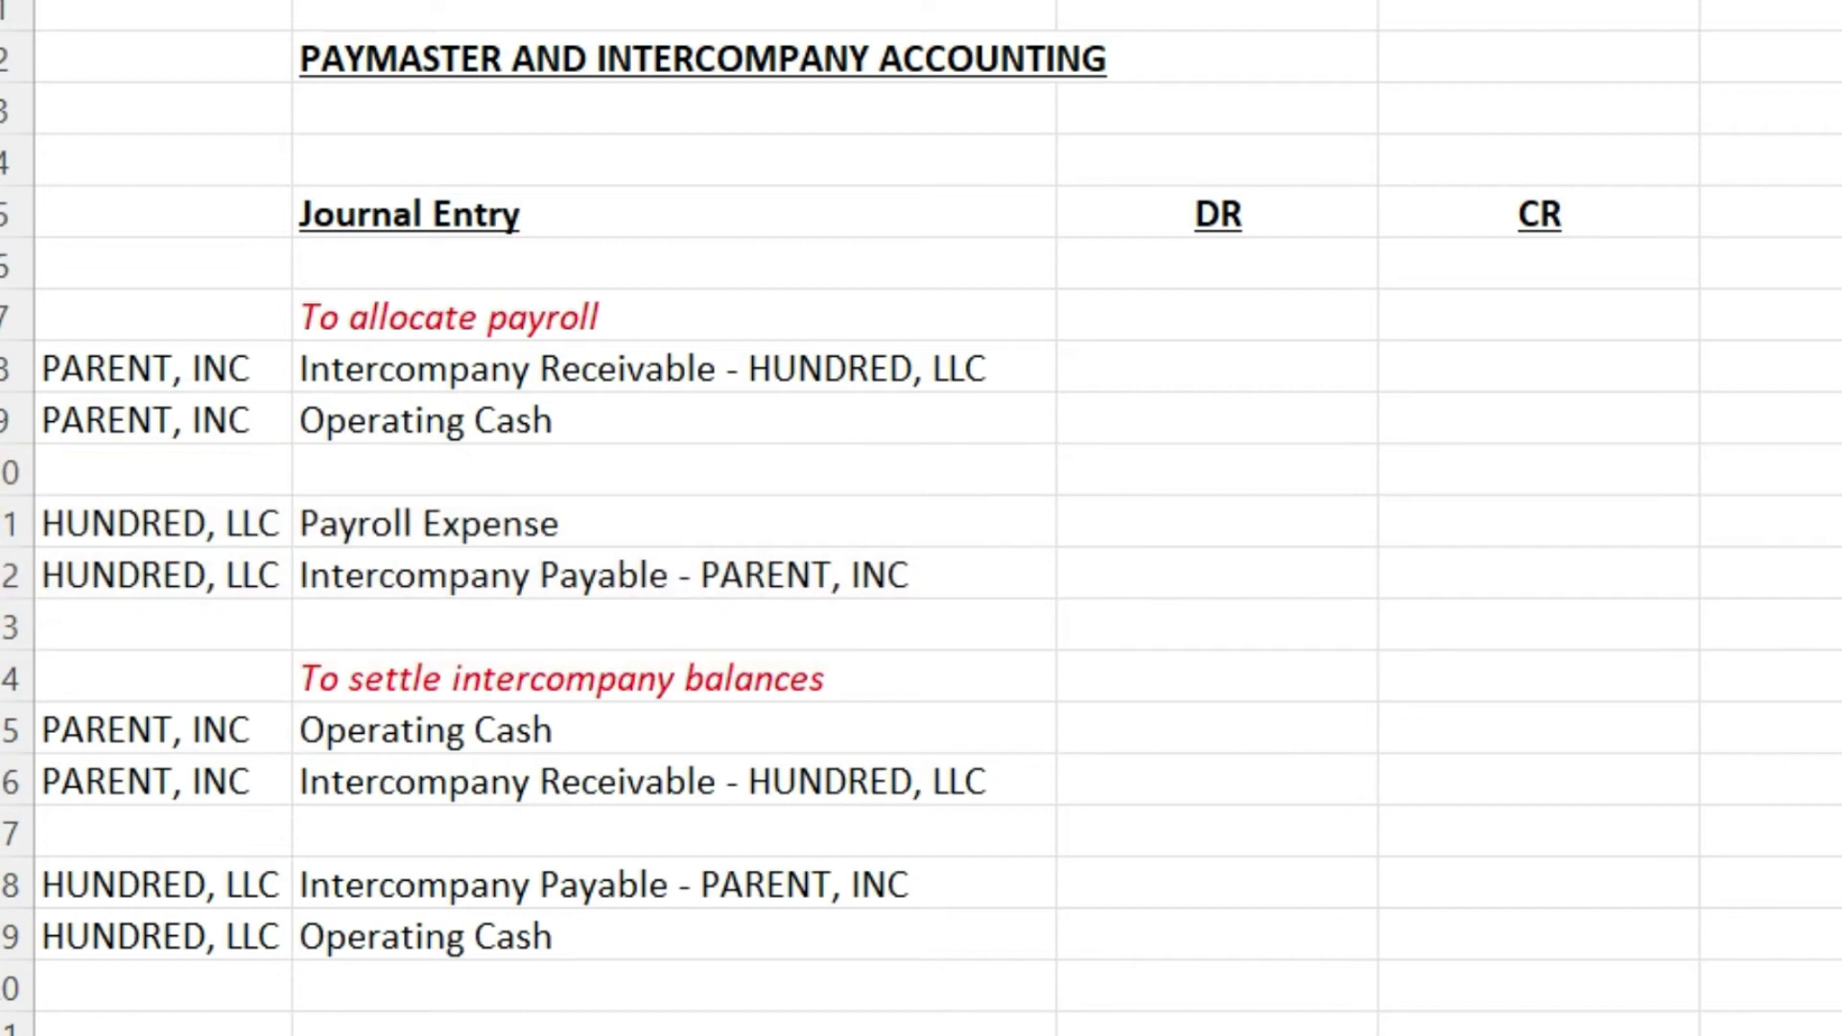
Debit the intercompany receivable 25,000 and credit operating cash 25,000
{"action": "left_click", "coordinate": [1232, 372]}
{"action": "type", "text": "2"}
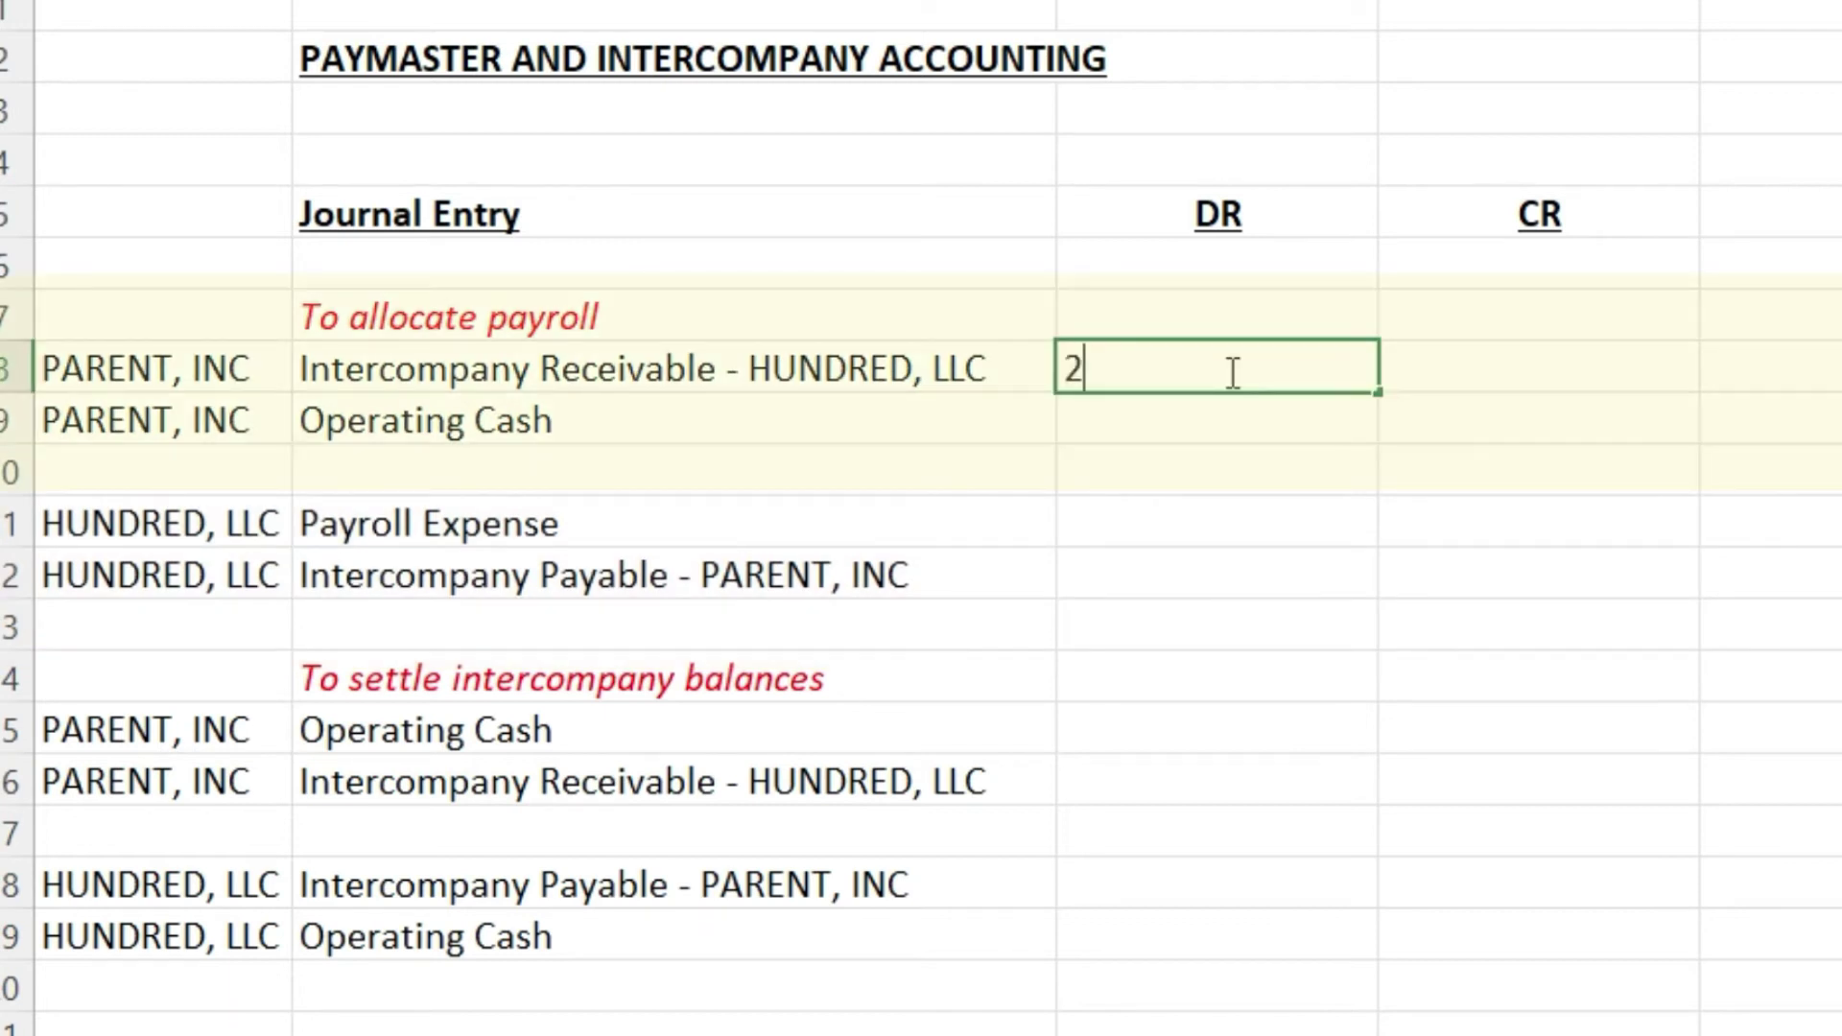
{"action": "type", "text": "5,000"}
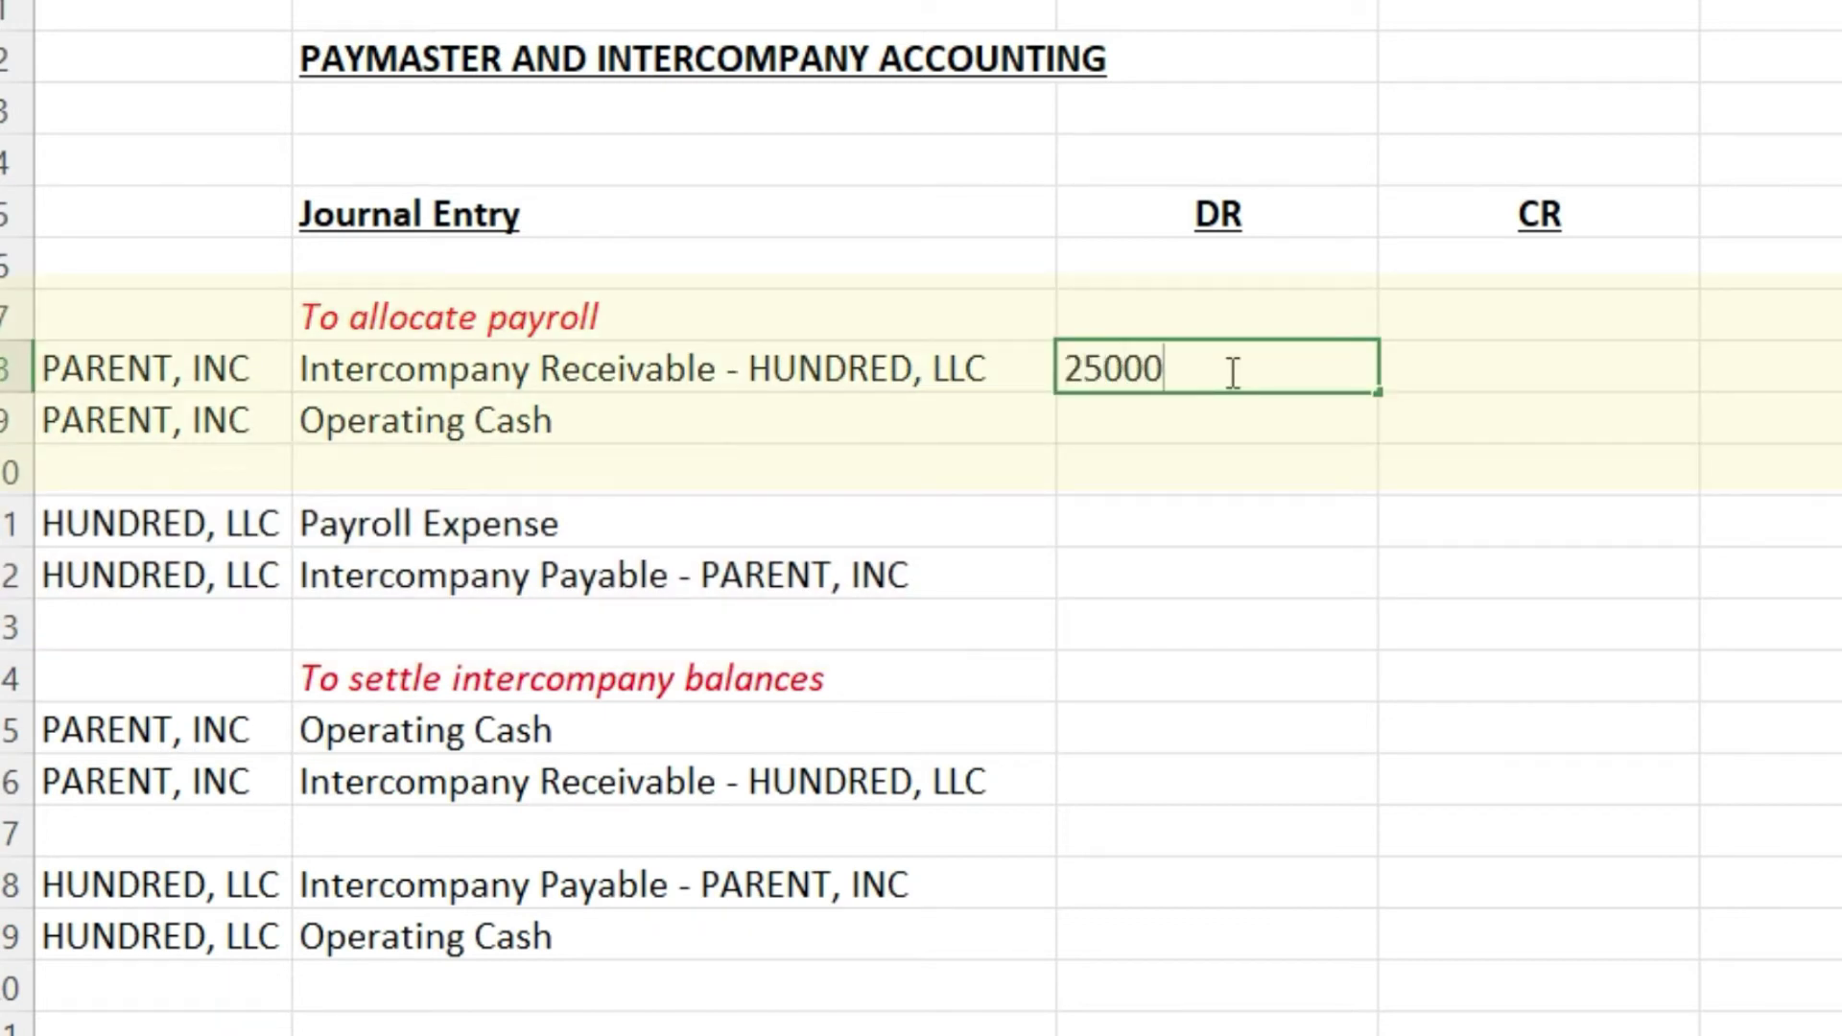
{"action": "key", "text": "Return"}
{"action": "key", "text": "Right"}
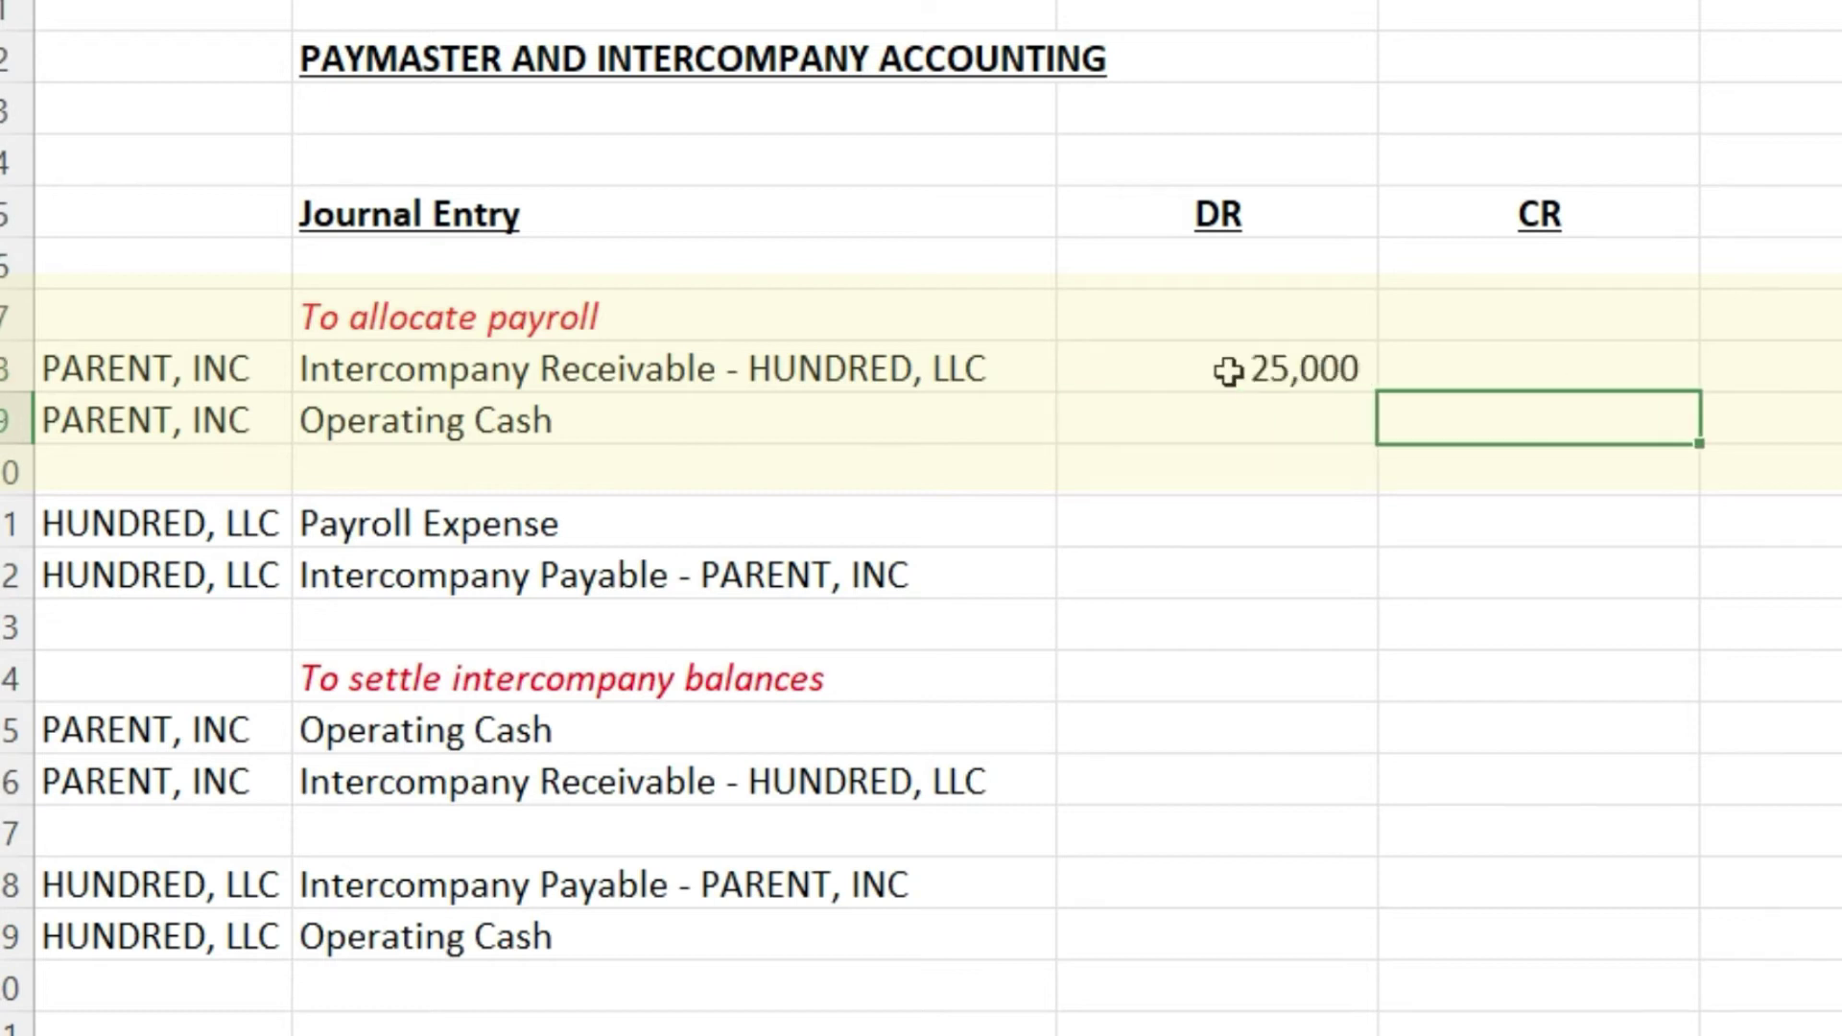
{"action": "type", "text": "25000"}
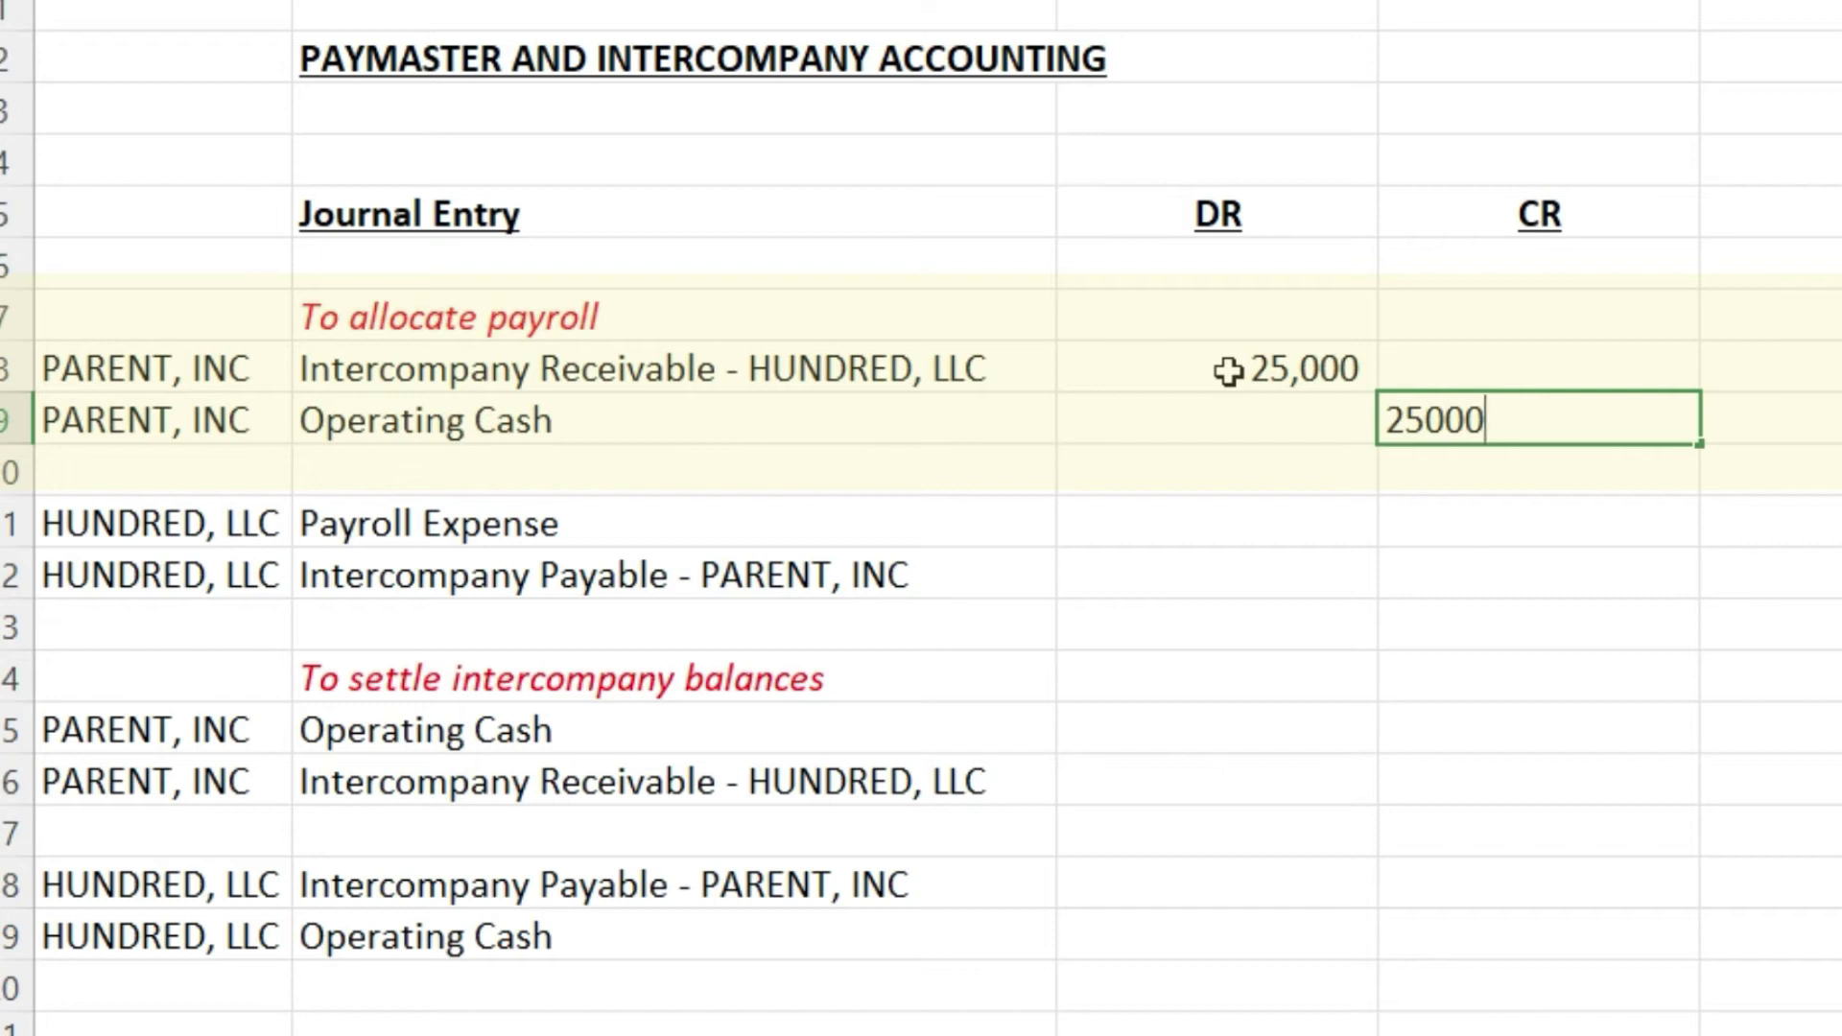
{"action": "key", "text": "Return"}
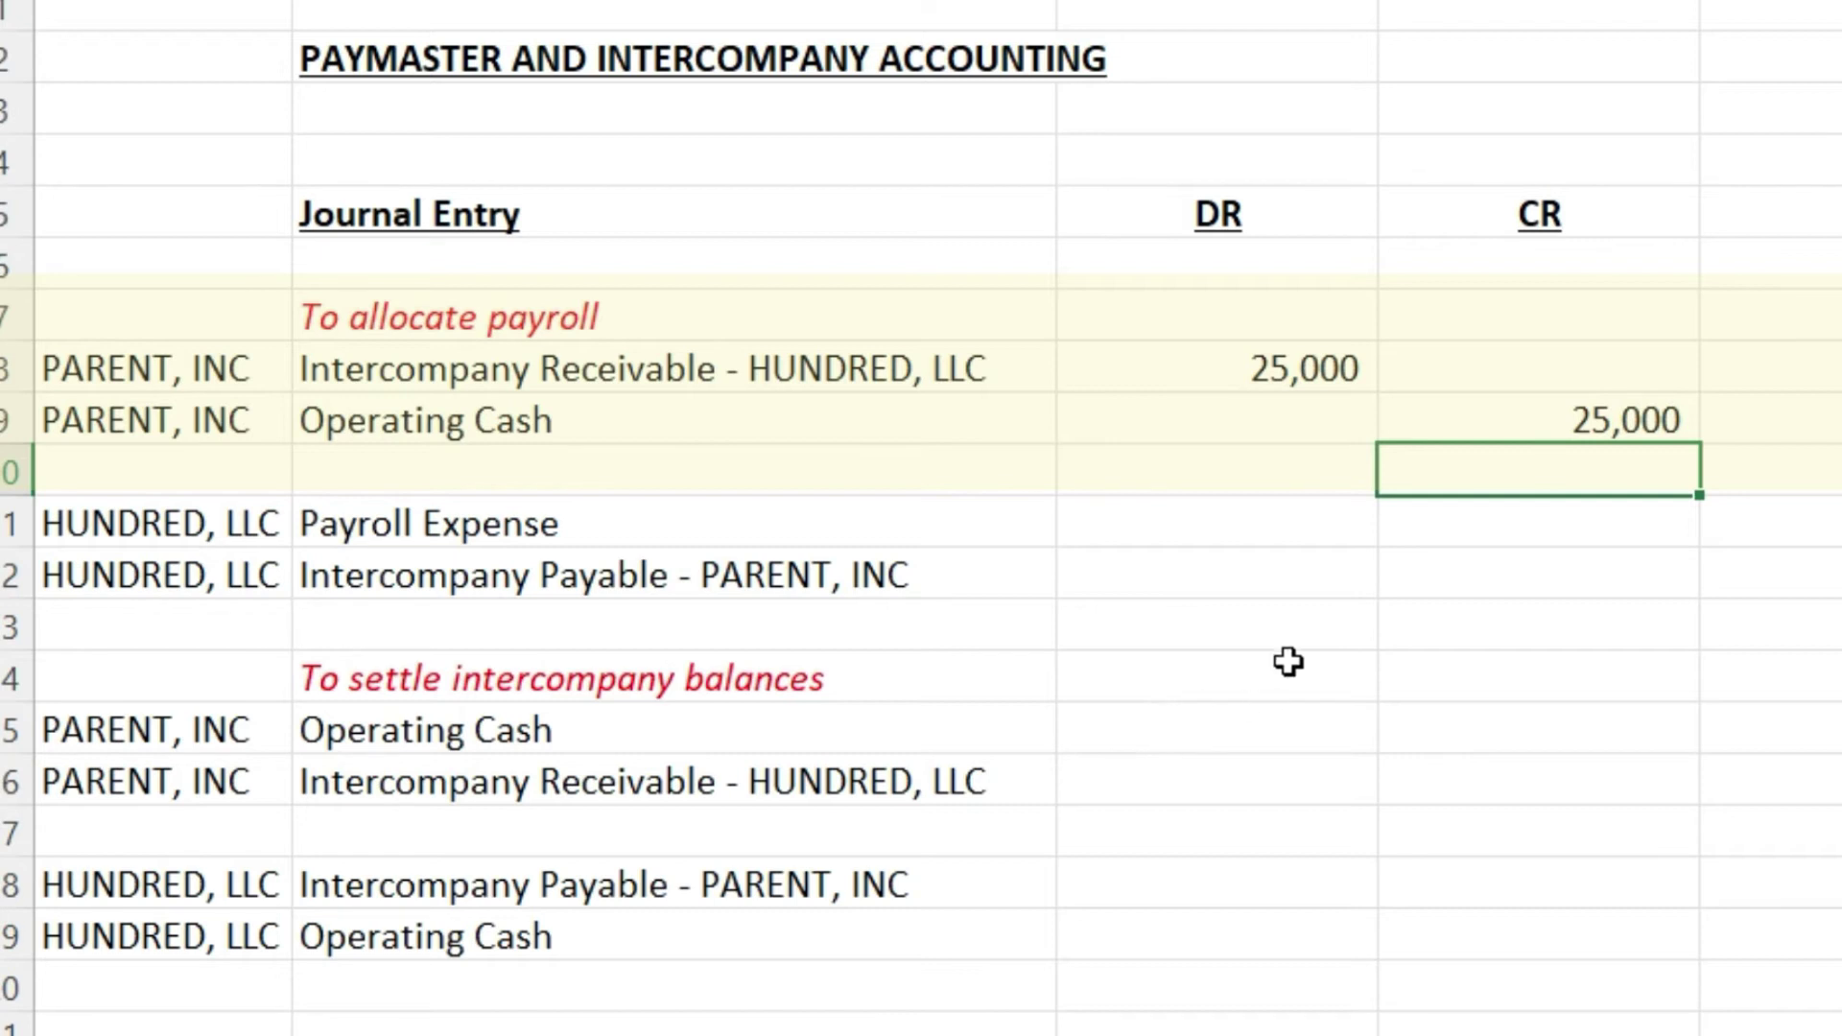
Debit payroll expense 25,000 and credit the intercompany payable 25,000
{"action": "left_click", "coordinate": [1195, 537]}
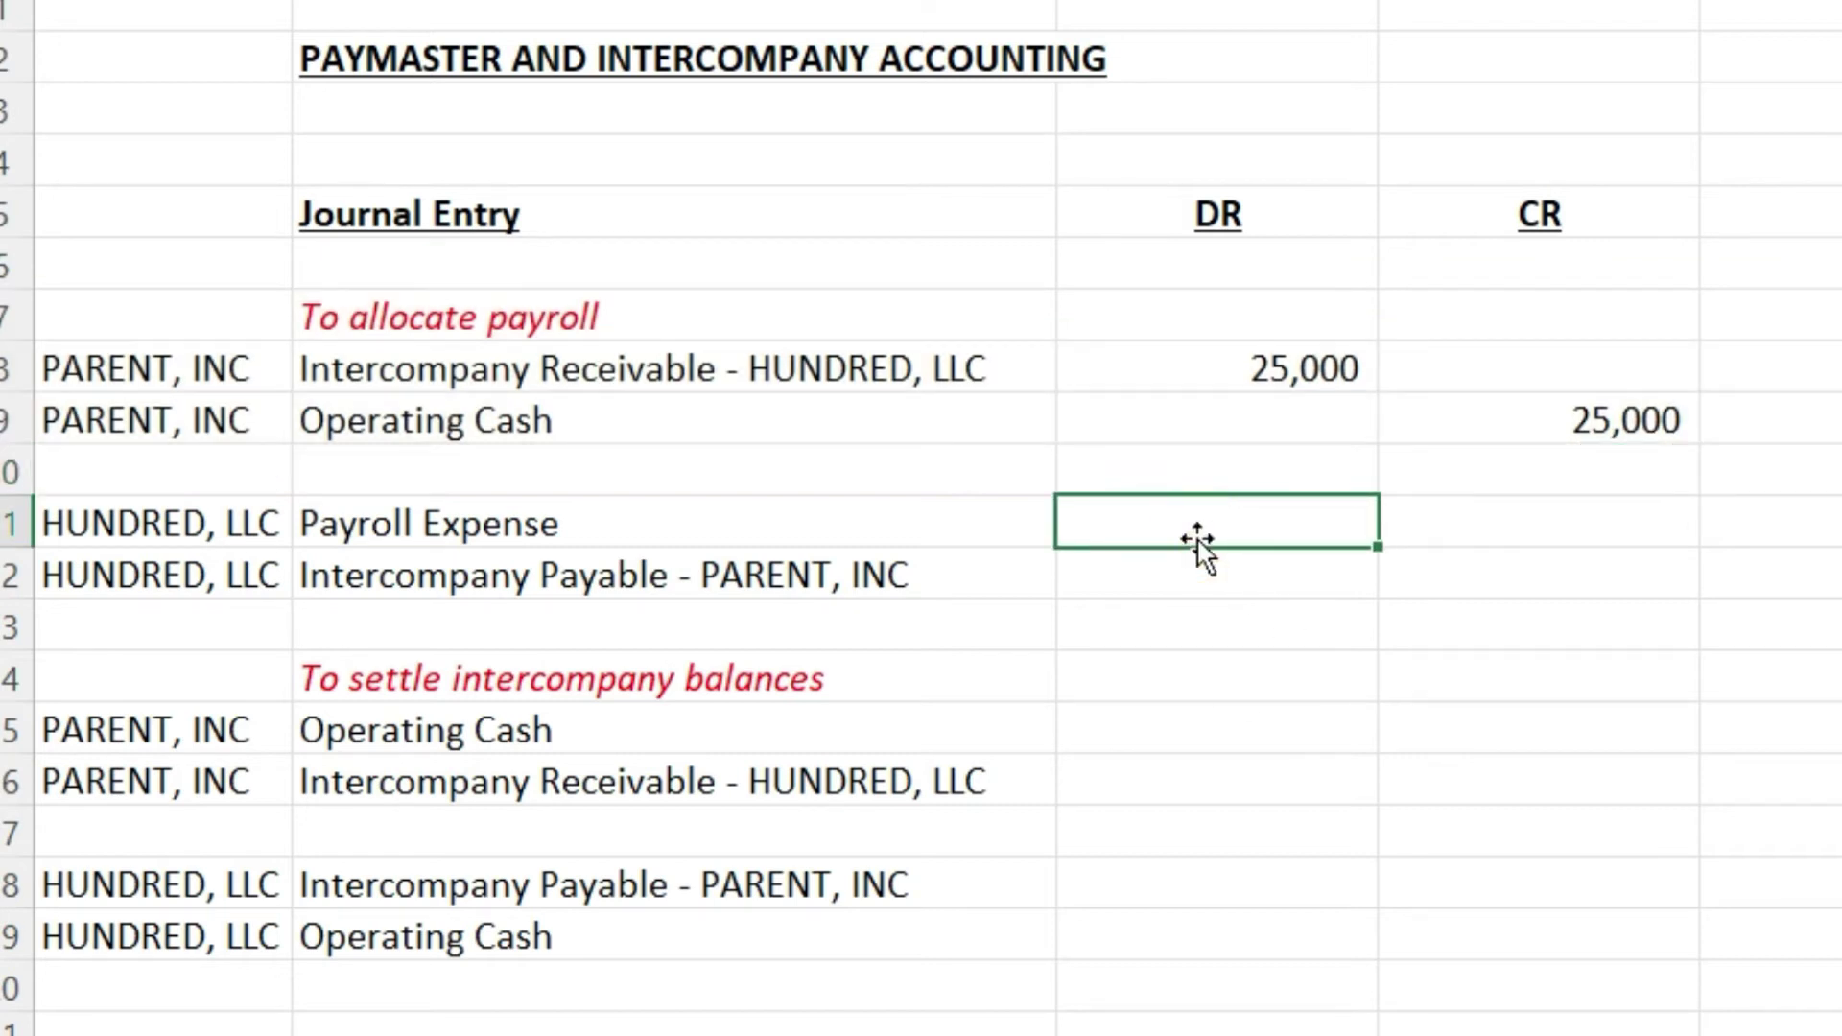
{"action": "type", "text": "25000"}
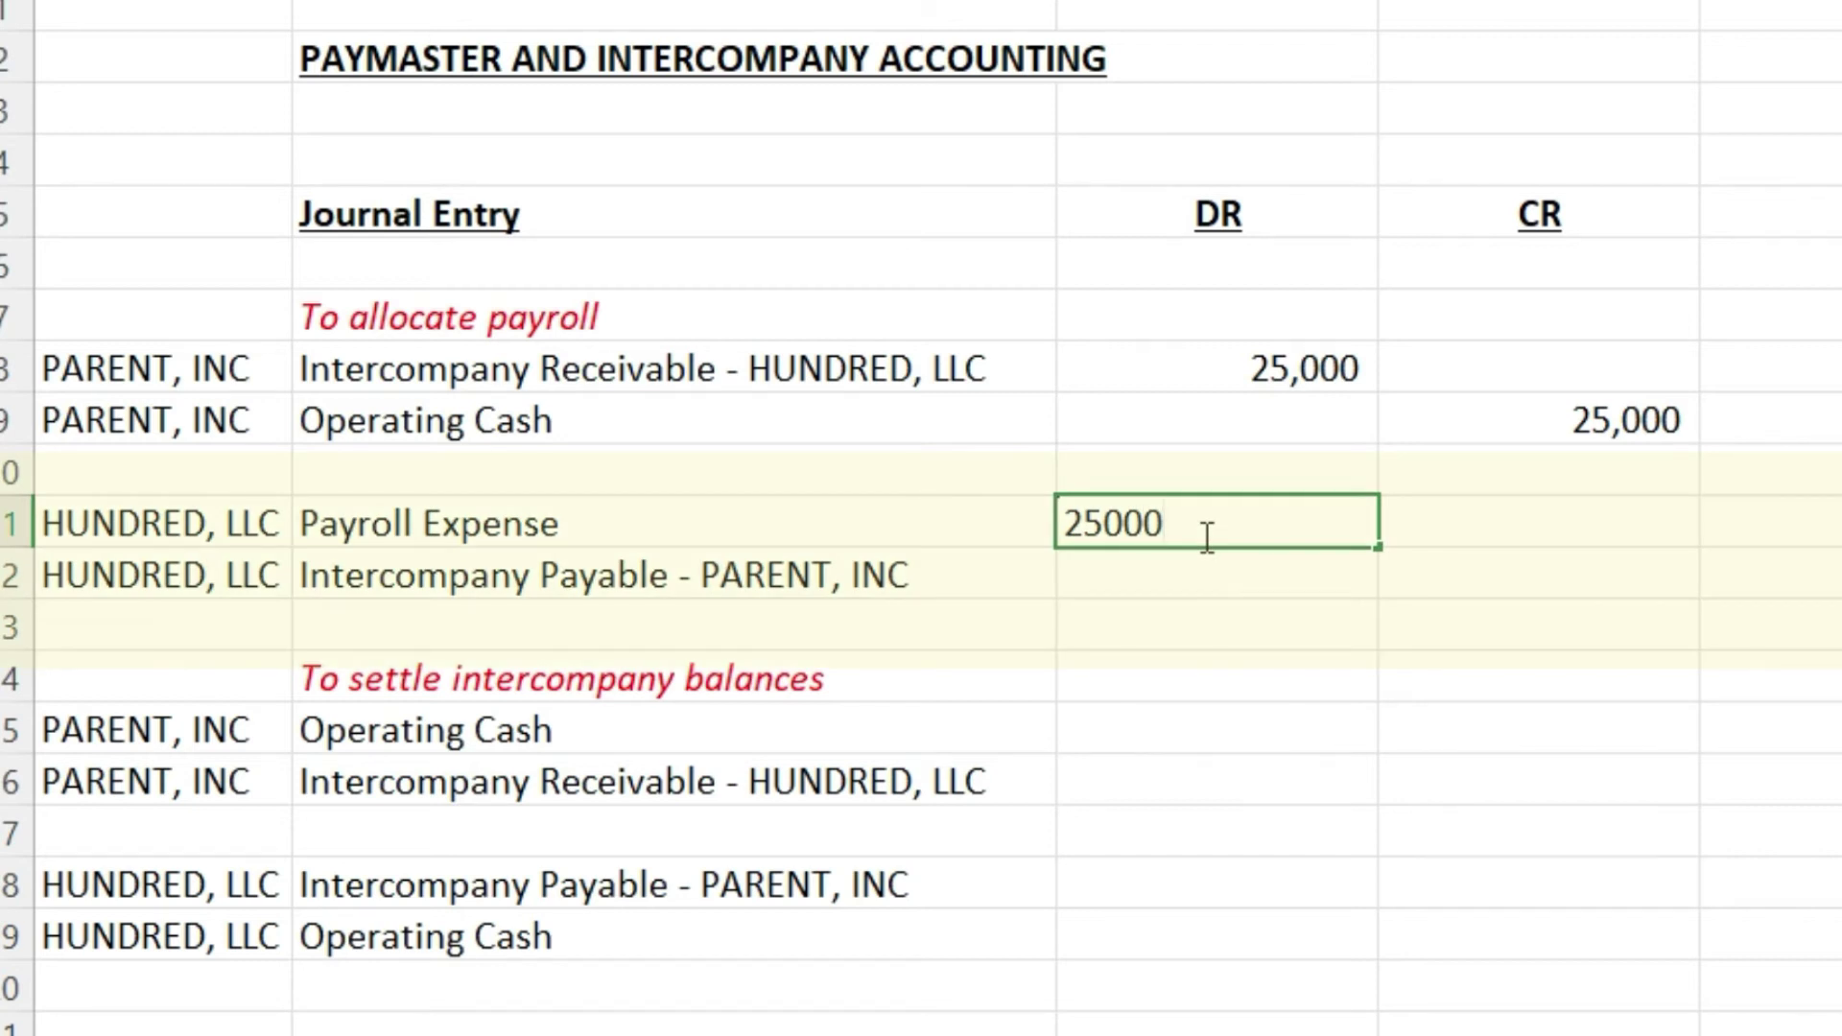
{"action": "key", "text": "Return"}
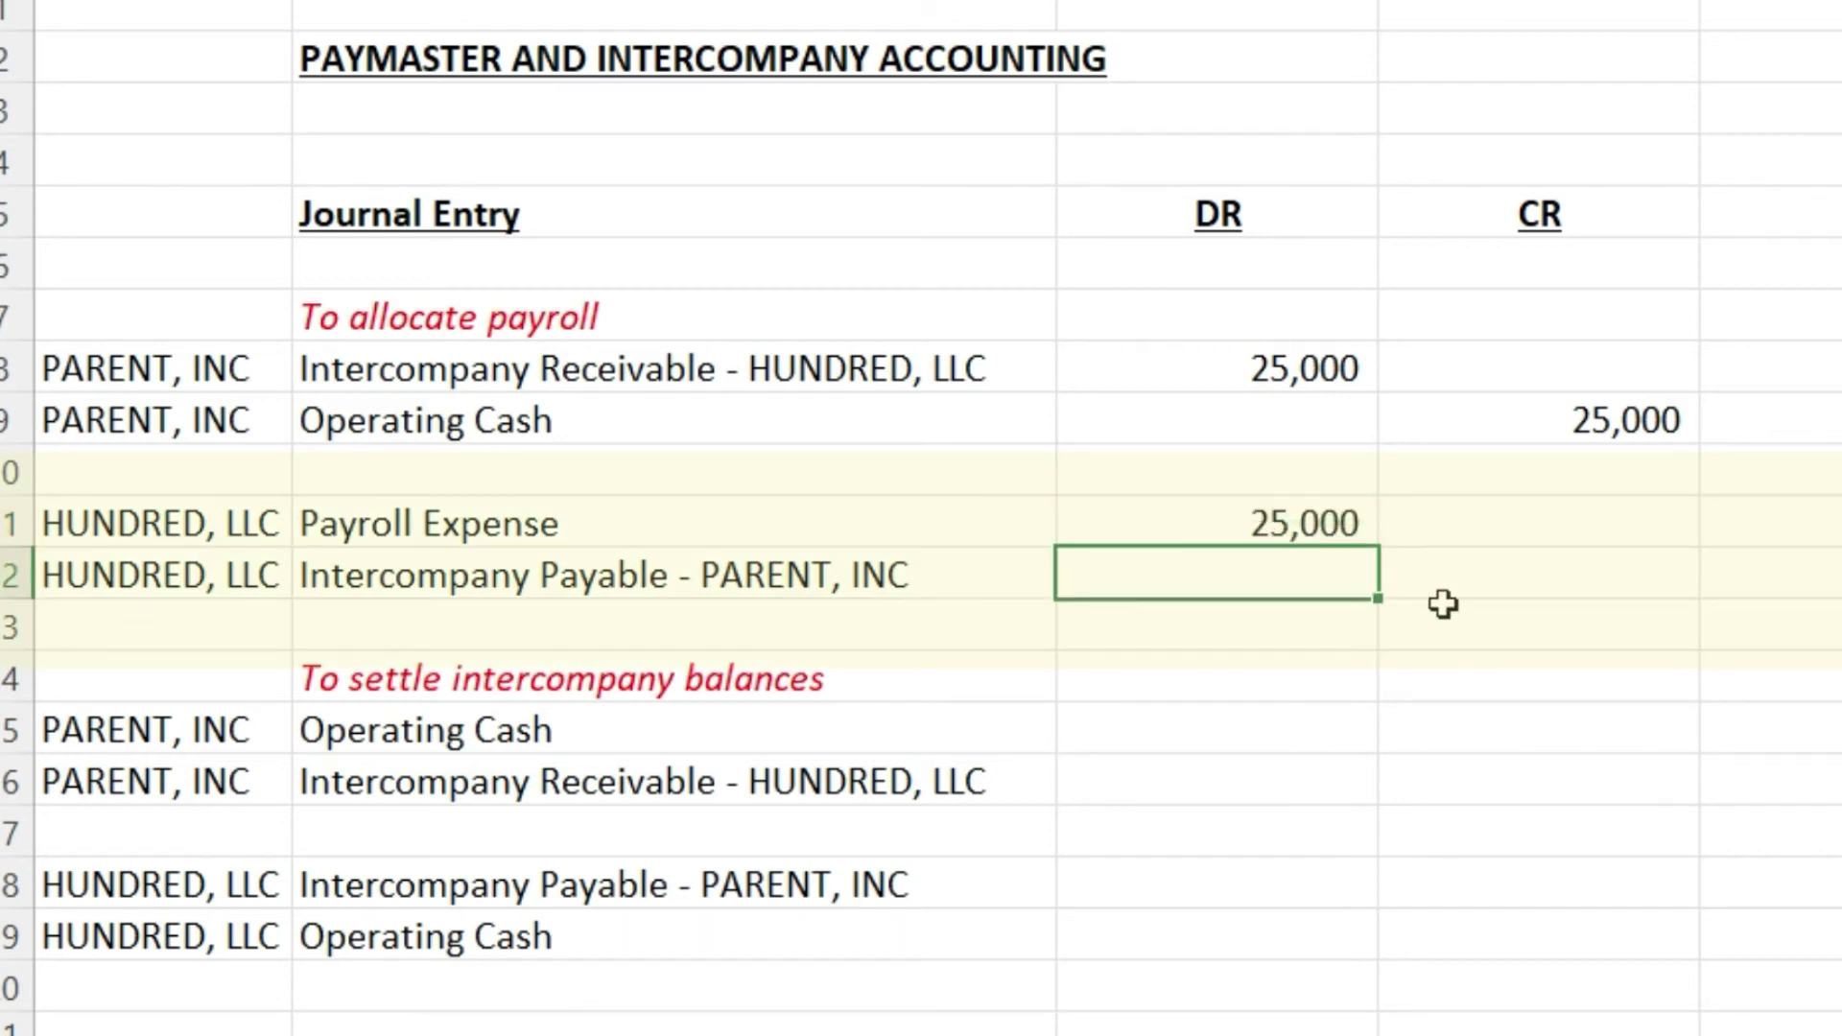
{"action": "left_click", "coordinate": [1502, 581]}
{"action": "type", "text": "25,000"}
{"action": "key", "text": "Return"}
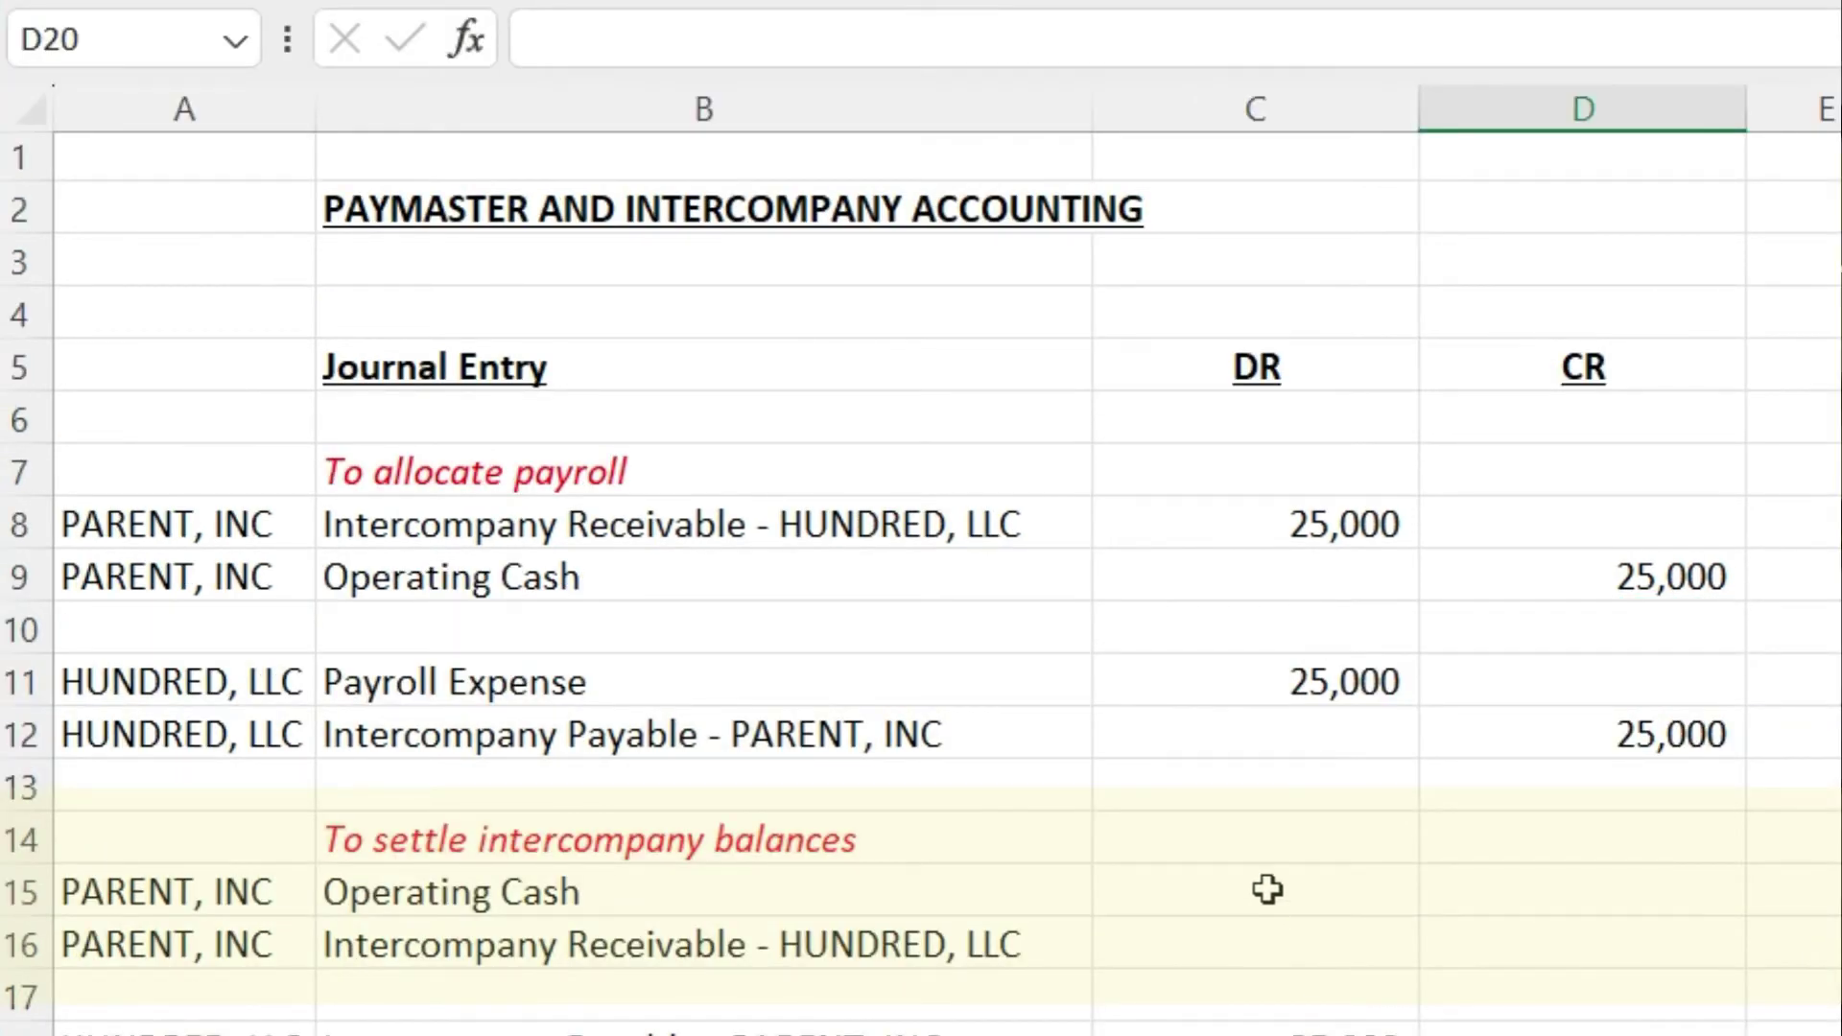
Debit operating cash 25,000 in C15 and credit the intercompany receivable 25,000 in D16
{"action": "left_click", "coordinate": [1226, 727]}
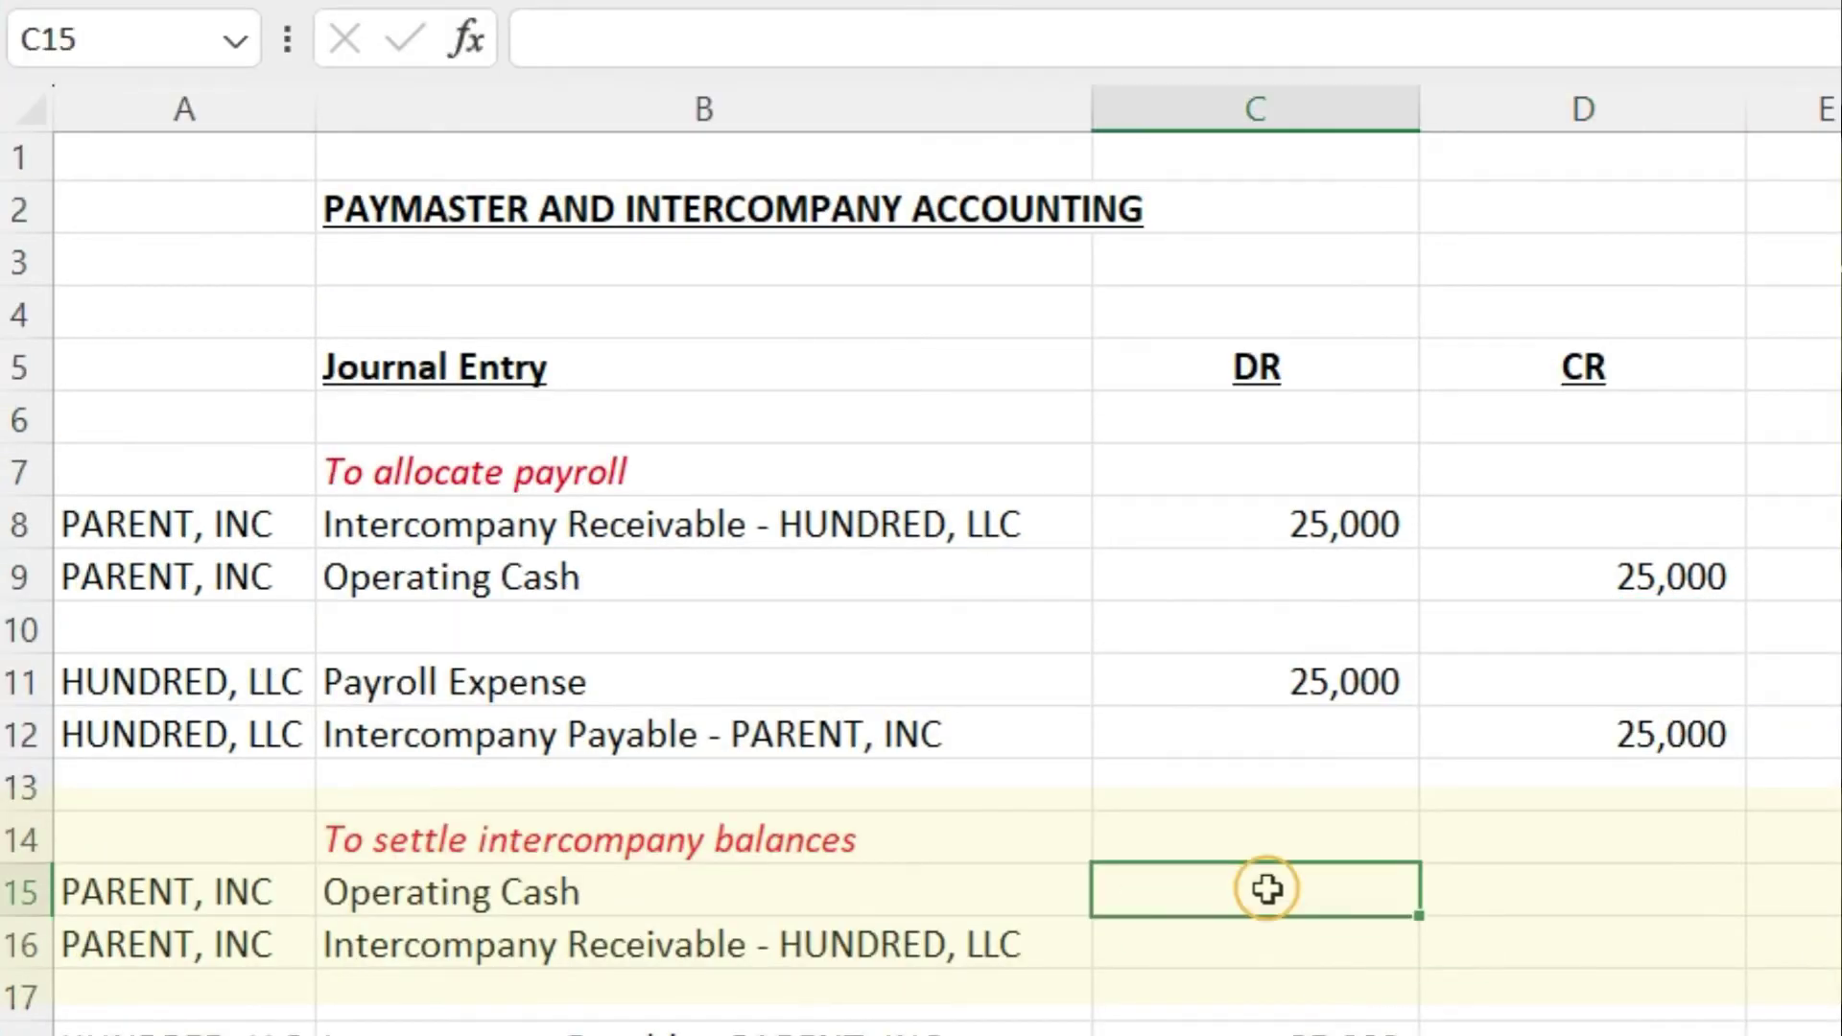
{"action": "type", "text": "25000"}
{"action": "key", "text": "Return"}
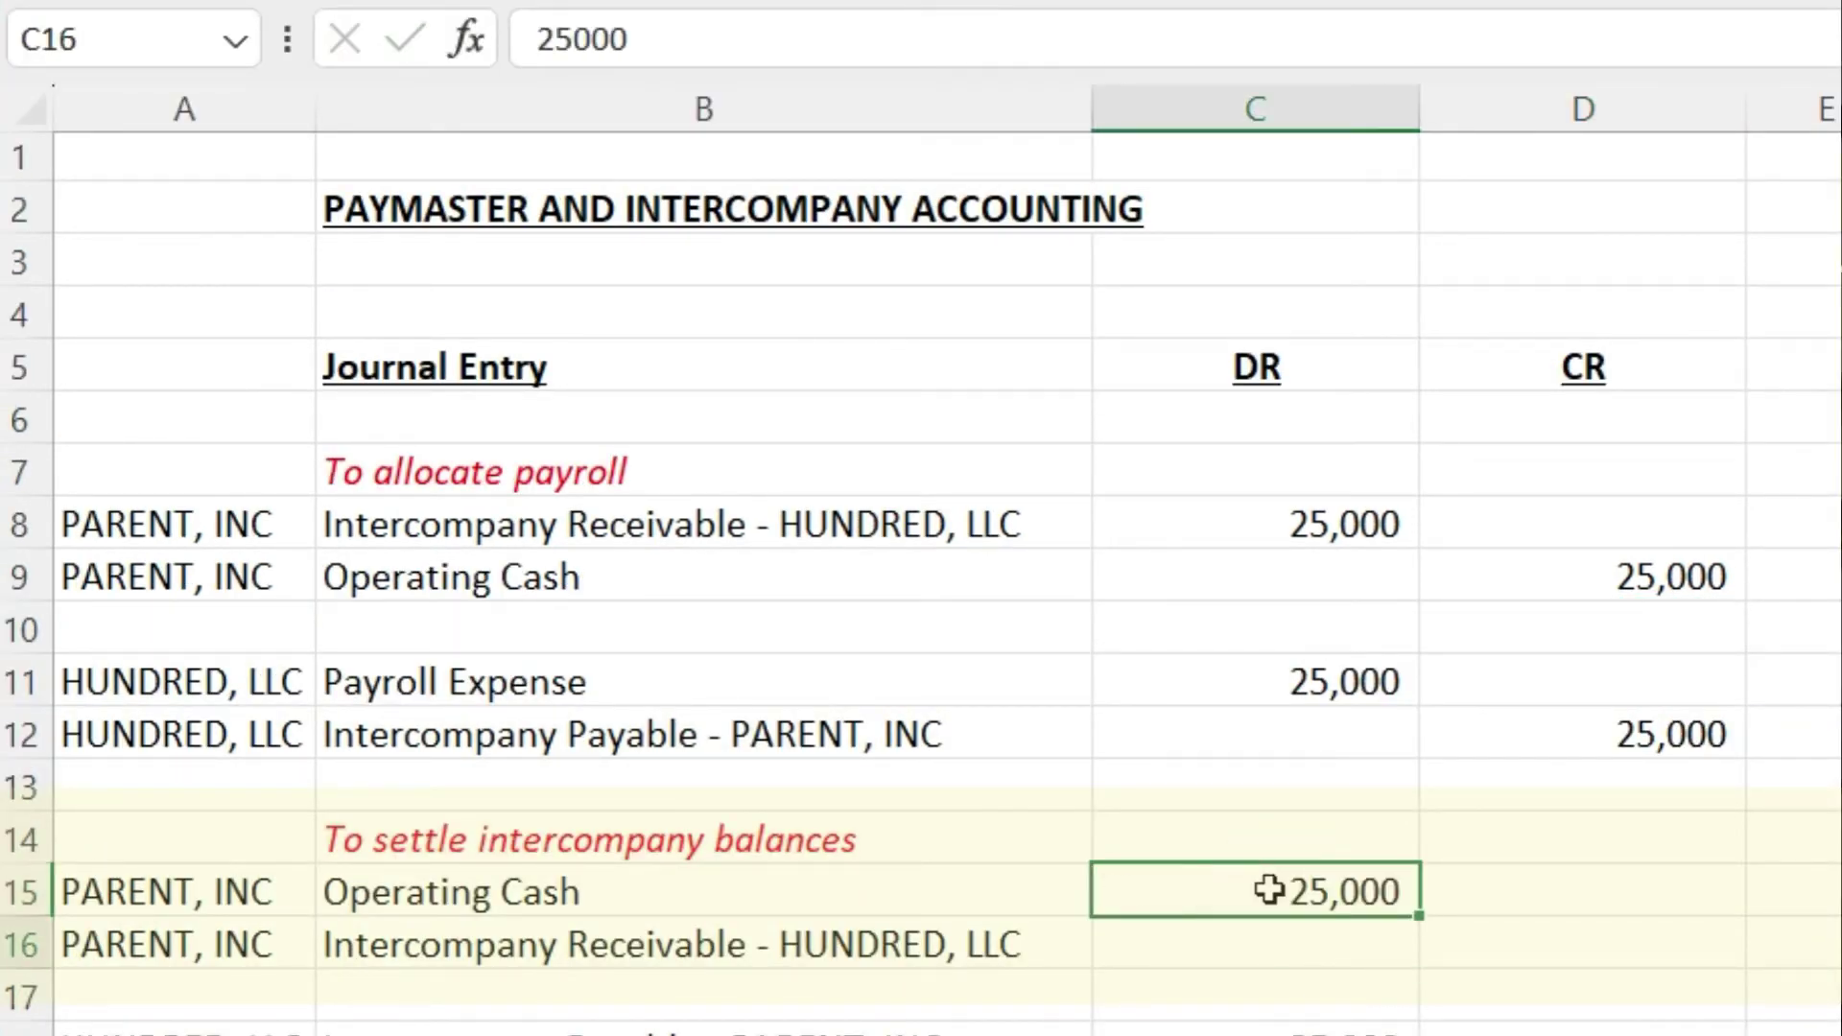
{"action": "left_click", "coordinate": [1448, 960]}
{"action": "type", "text": "25000"}
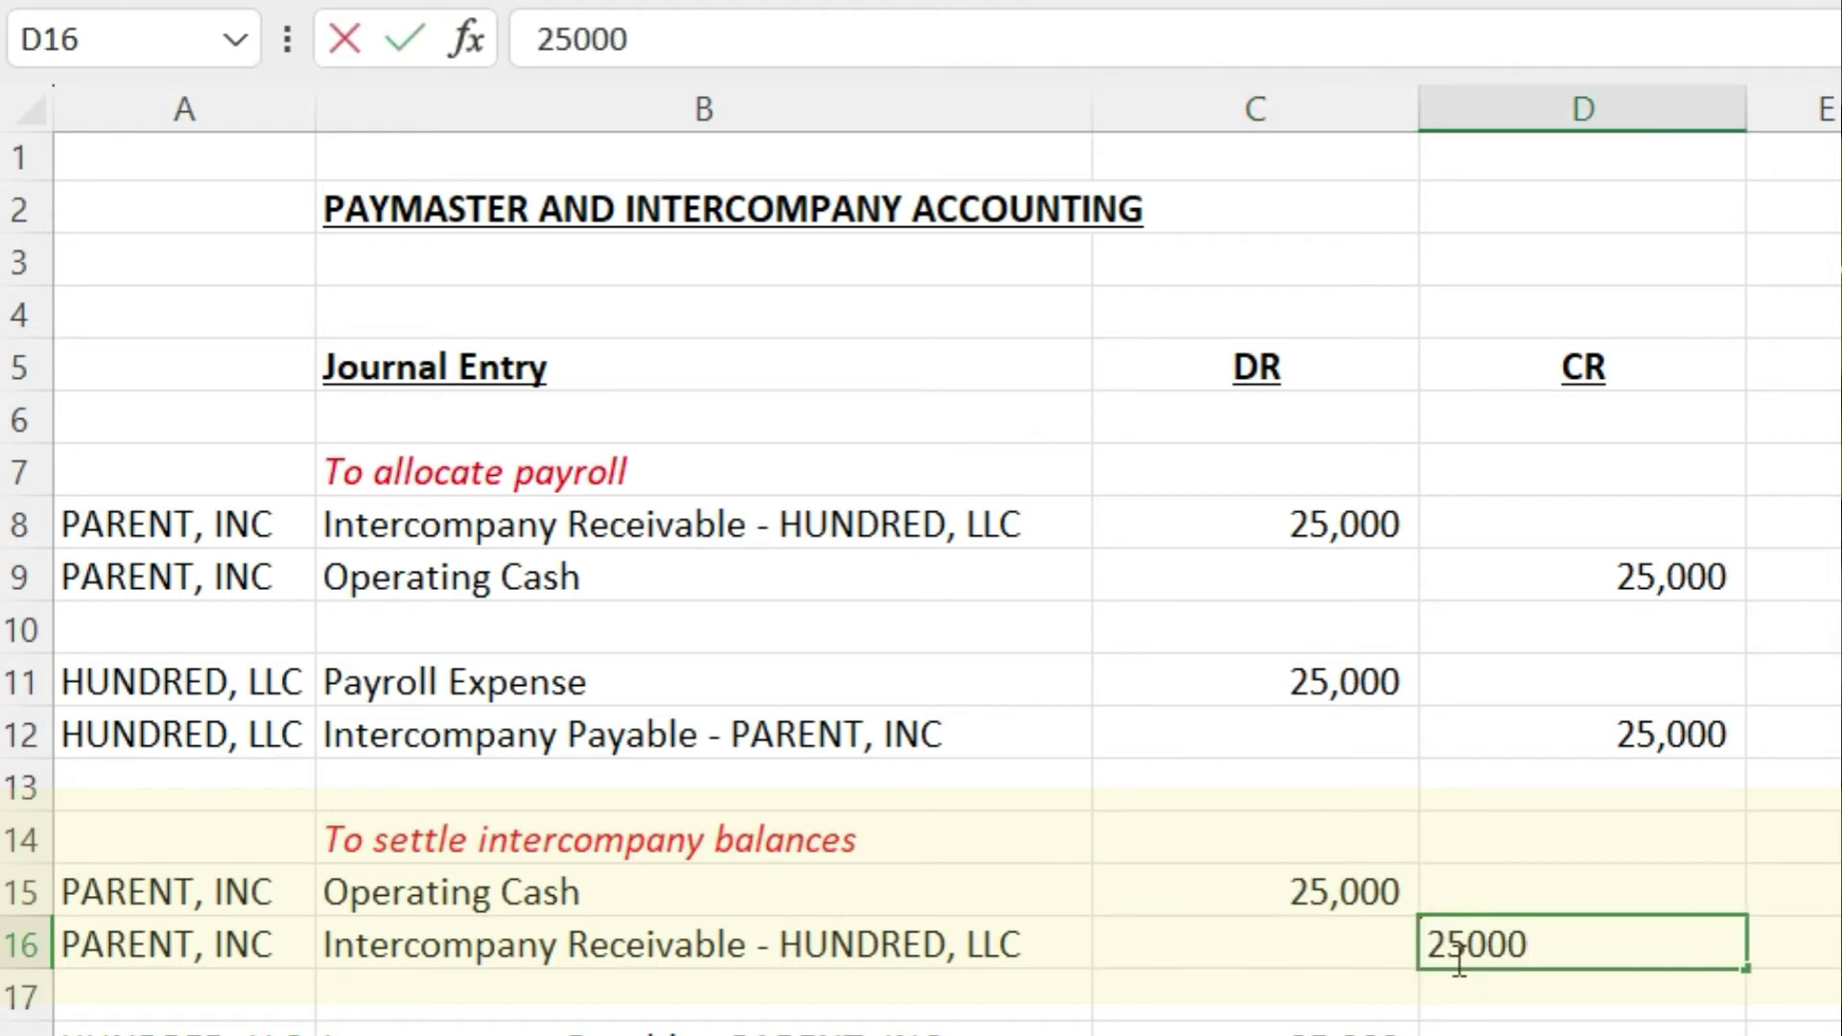
{"action": "key", "text": "Return"}
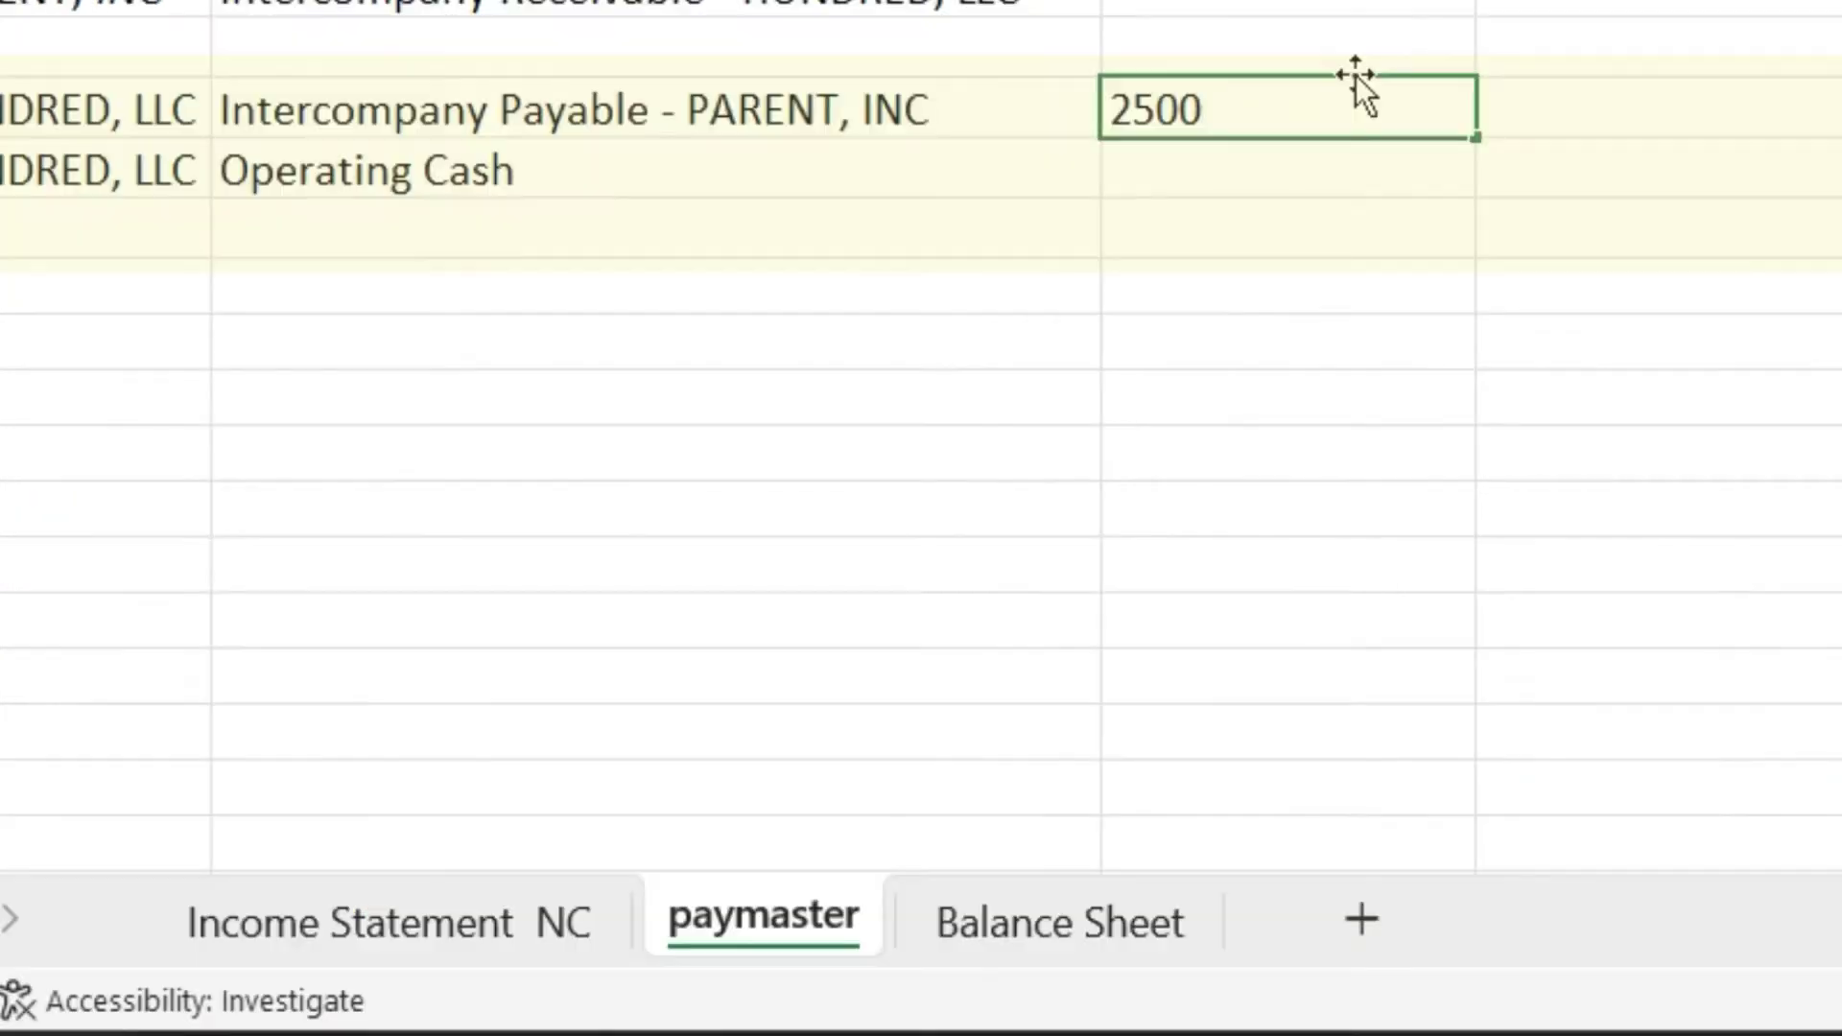
Debit the intercompany payable and credit HUNDRED, LLC's operating cash 25,000
{"action": "type", "text": "0"}
{"action": "key", "text": "Return"}
{"action": "left_click", "coordinate": [1567, 170]}
{"action": "type", "text": "25,000"}
{"action": "key", "text": "Return"}
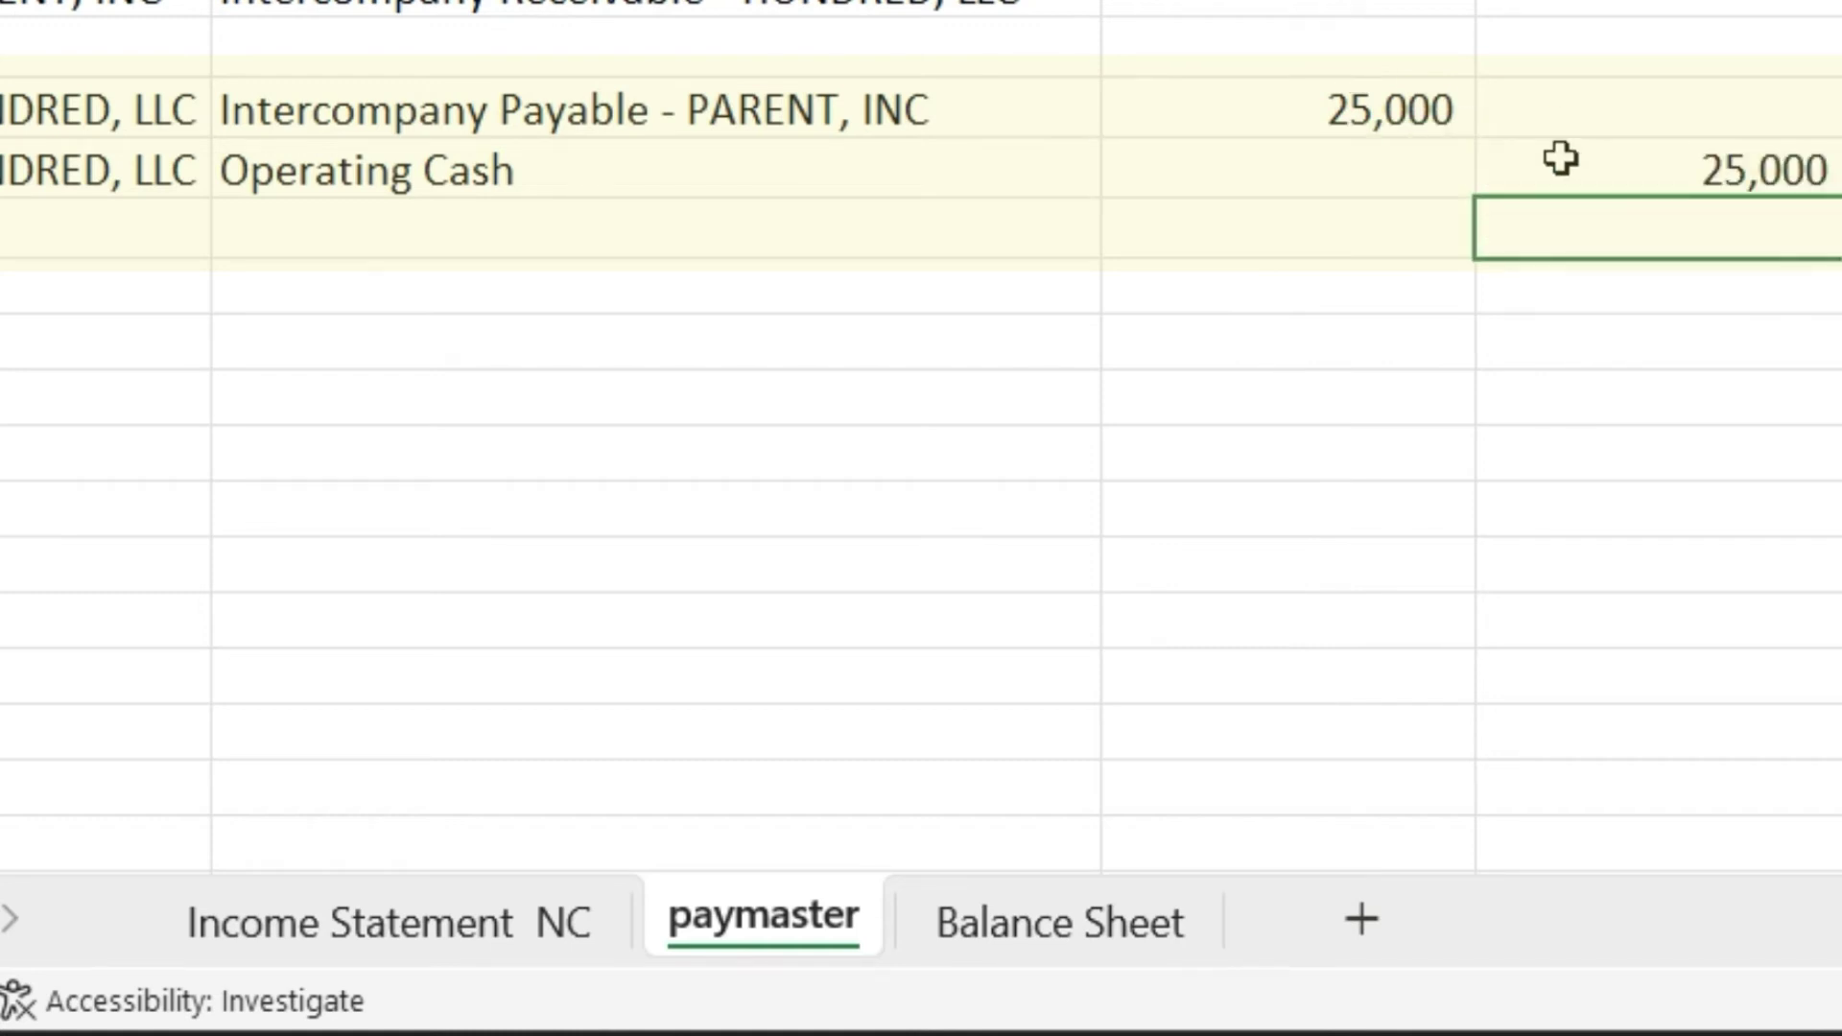
{"action": "left_click", "coordinate": [1514, 24]}
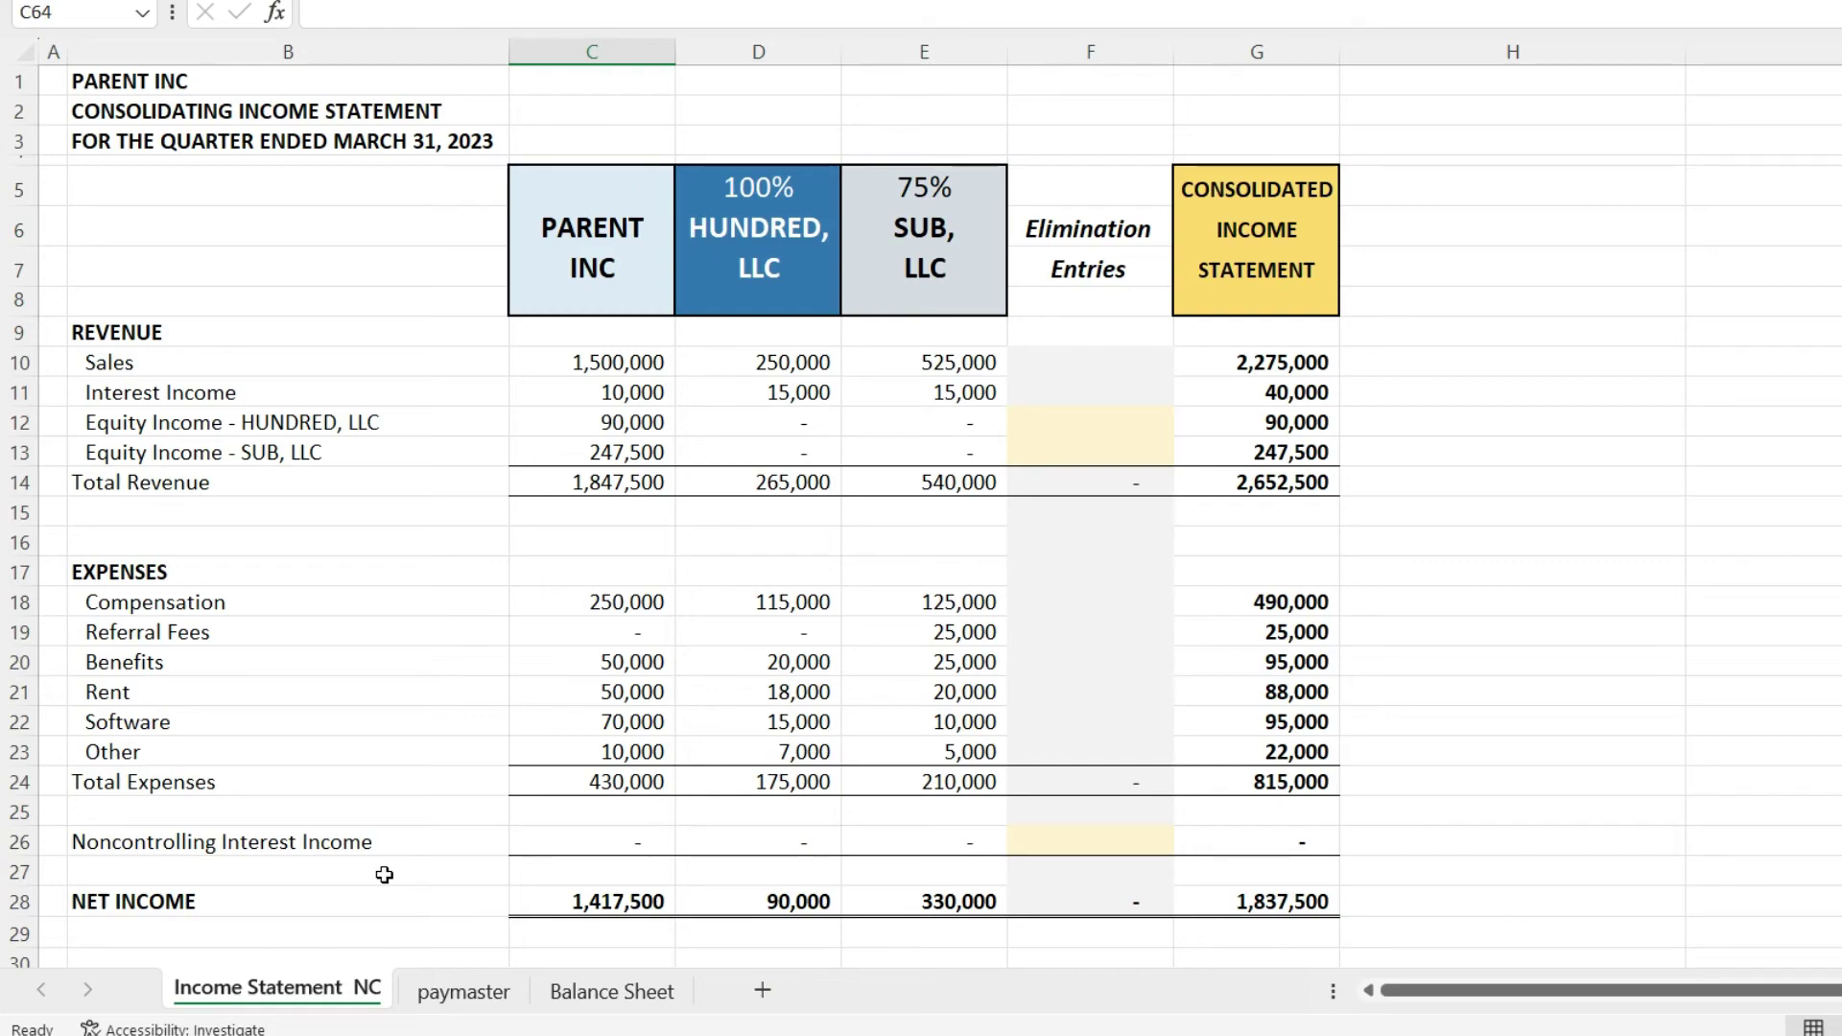
Go to the Balance Sheet worksheet to work on the consolidating balance sheet
{"action": "left_click", "coordinate": [582, 998]}
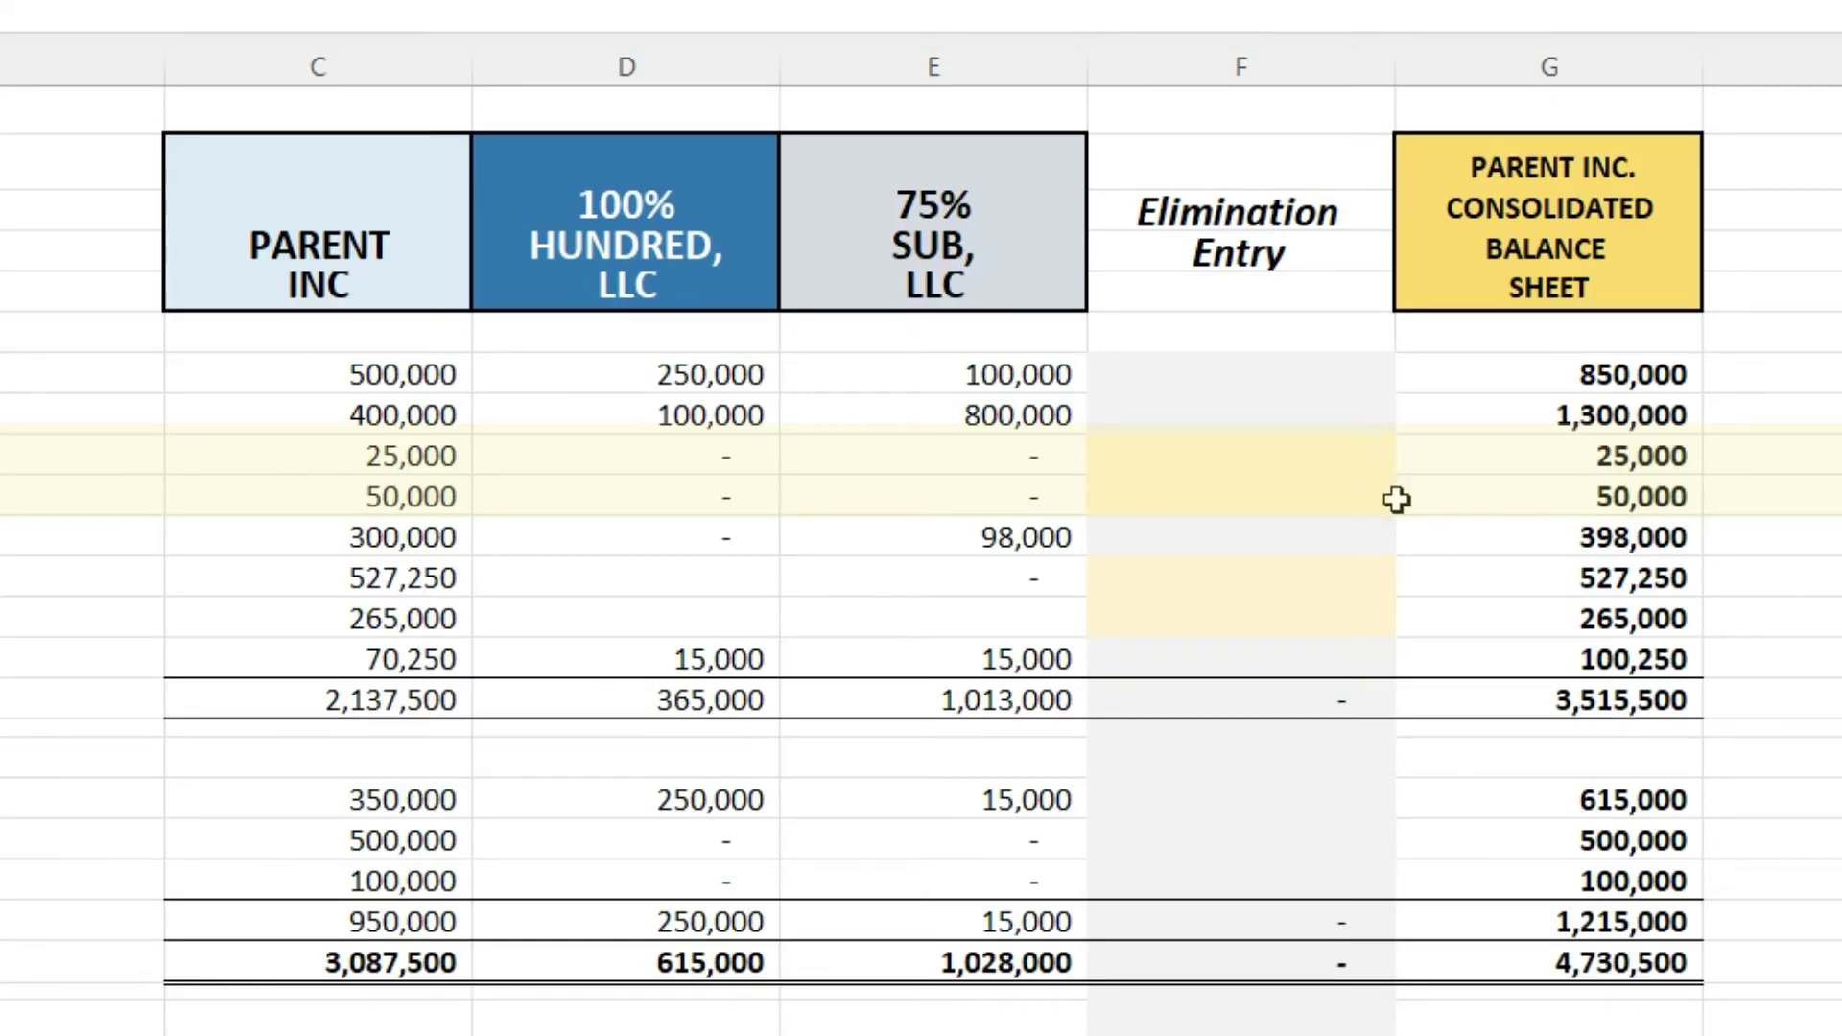
Negate the parent's 25,000 SUB and 50,000 Hundred receivables with =-C9 and =-C10
{"action": "left_click", "coordinate": [1172, 459]}
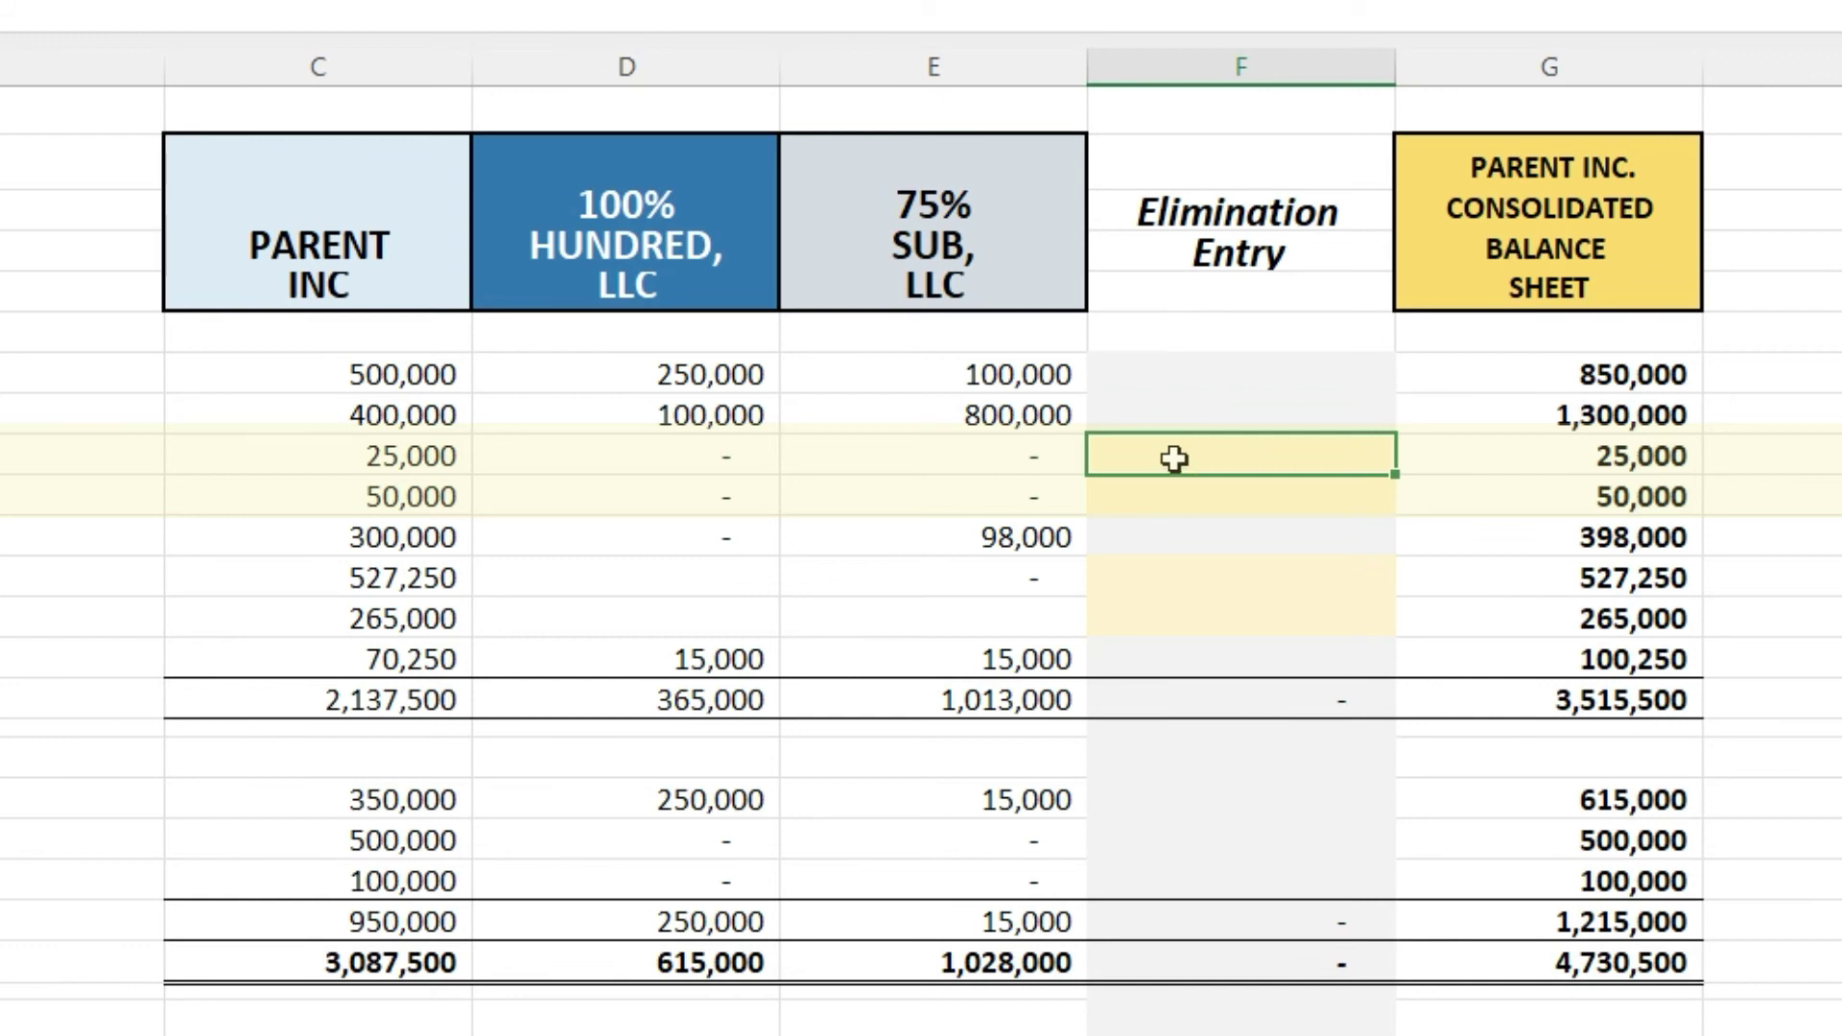
{"action": "type", "text": "-"}
{"action": "left_click", "coordinate": [416, 448]}
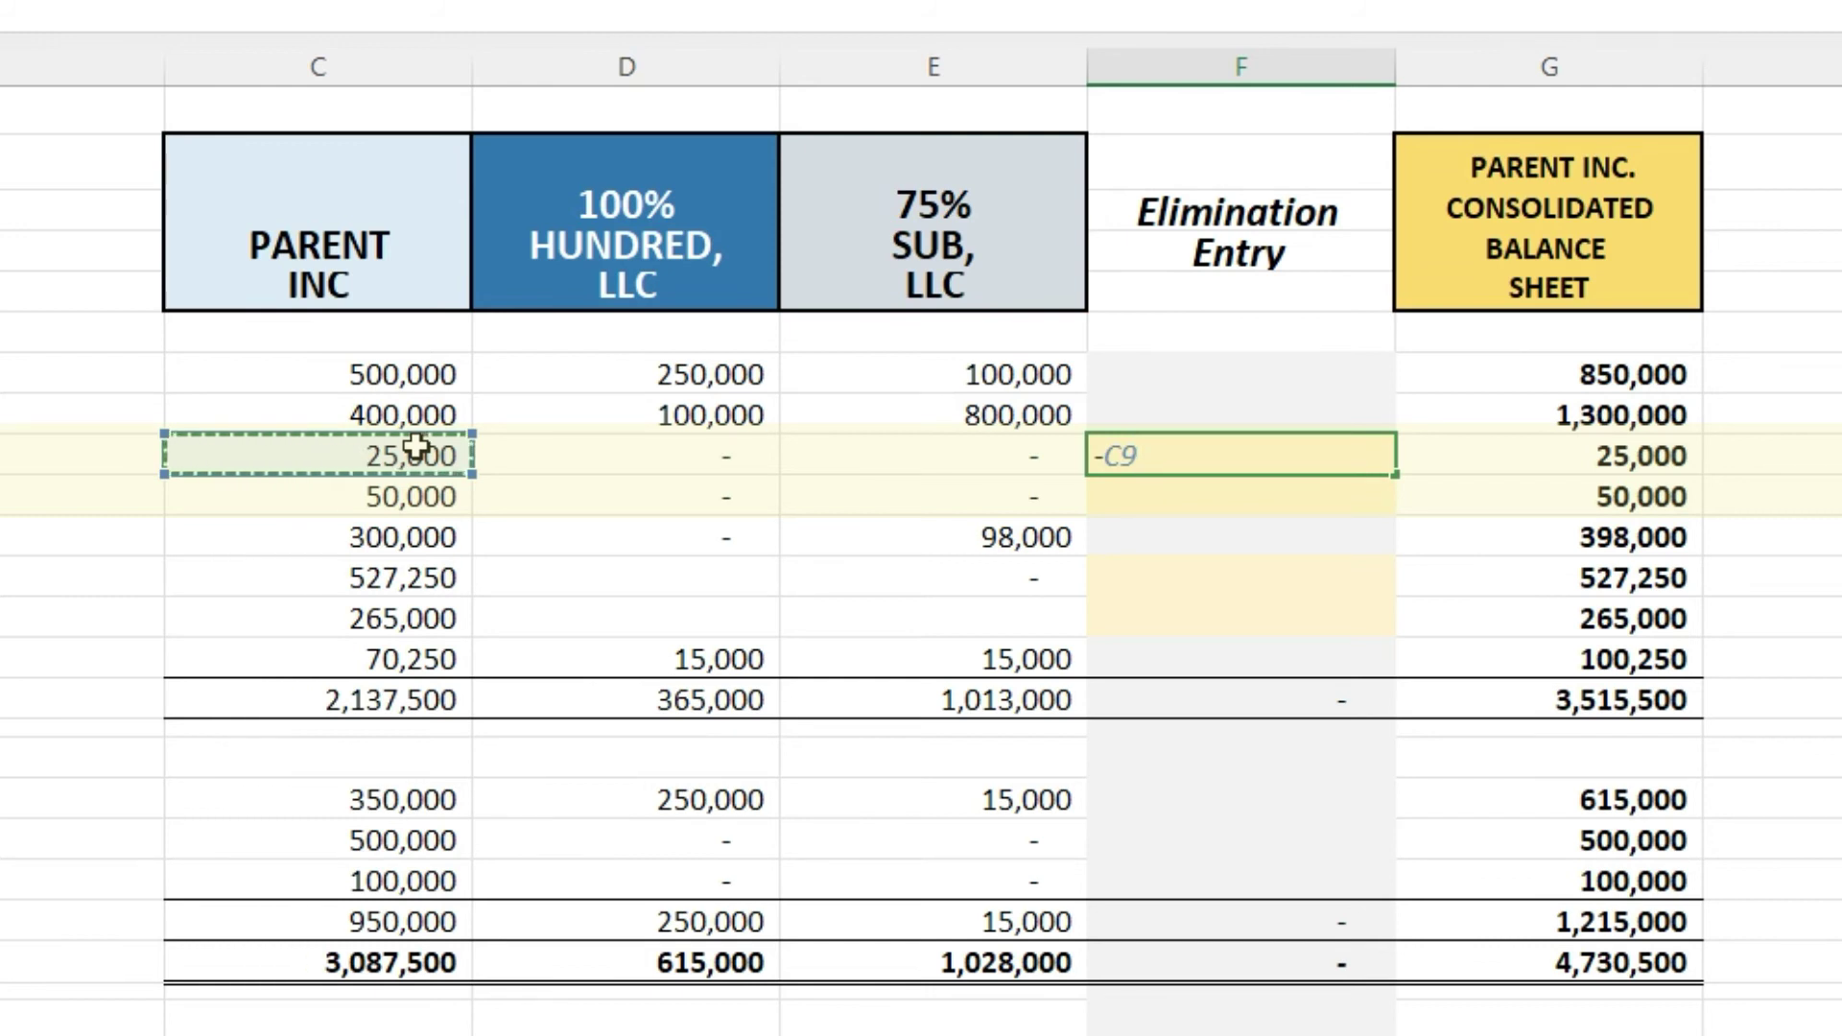
{"action": "key", "text": "Return"}
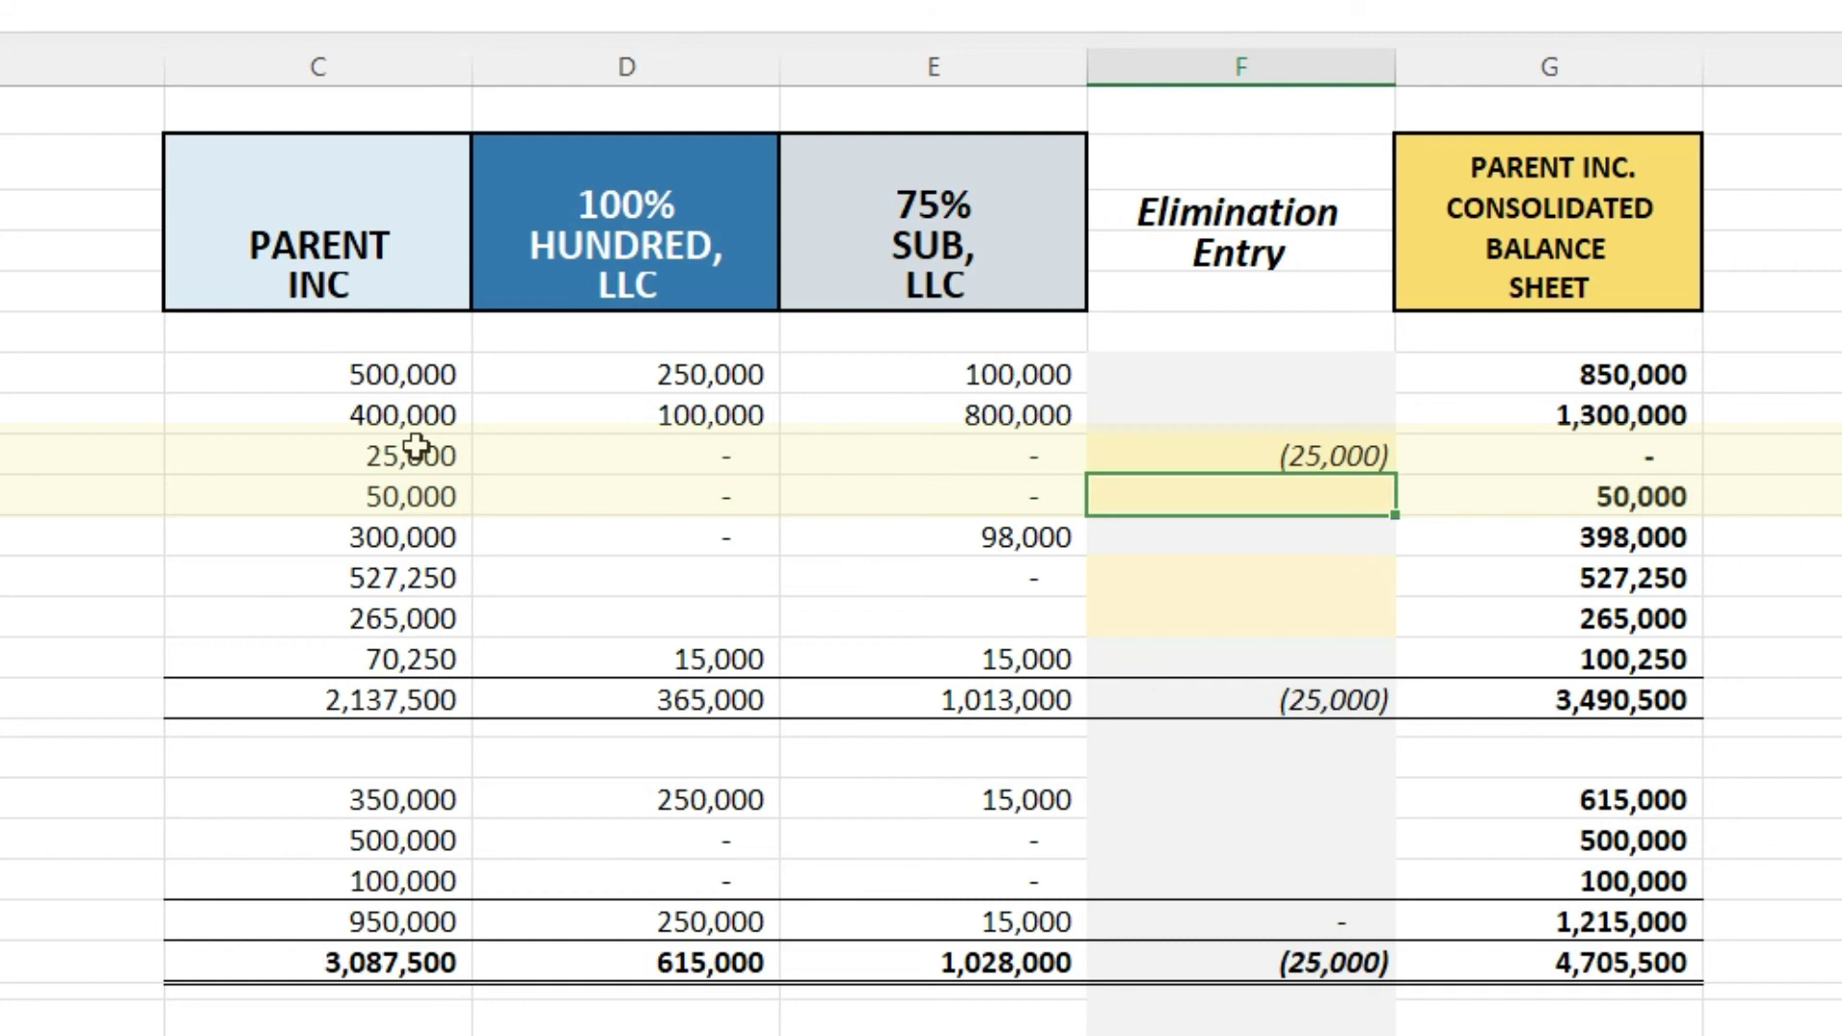
{"action": "type", "text": "-"}
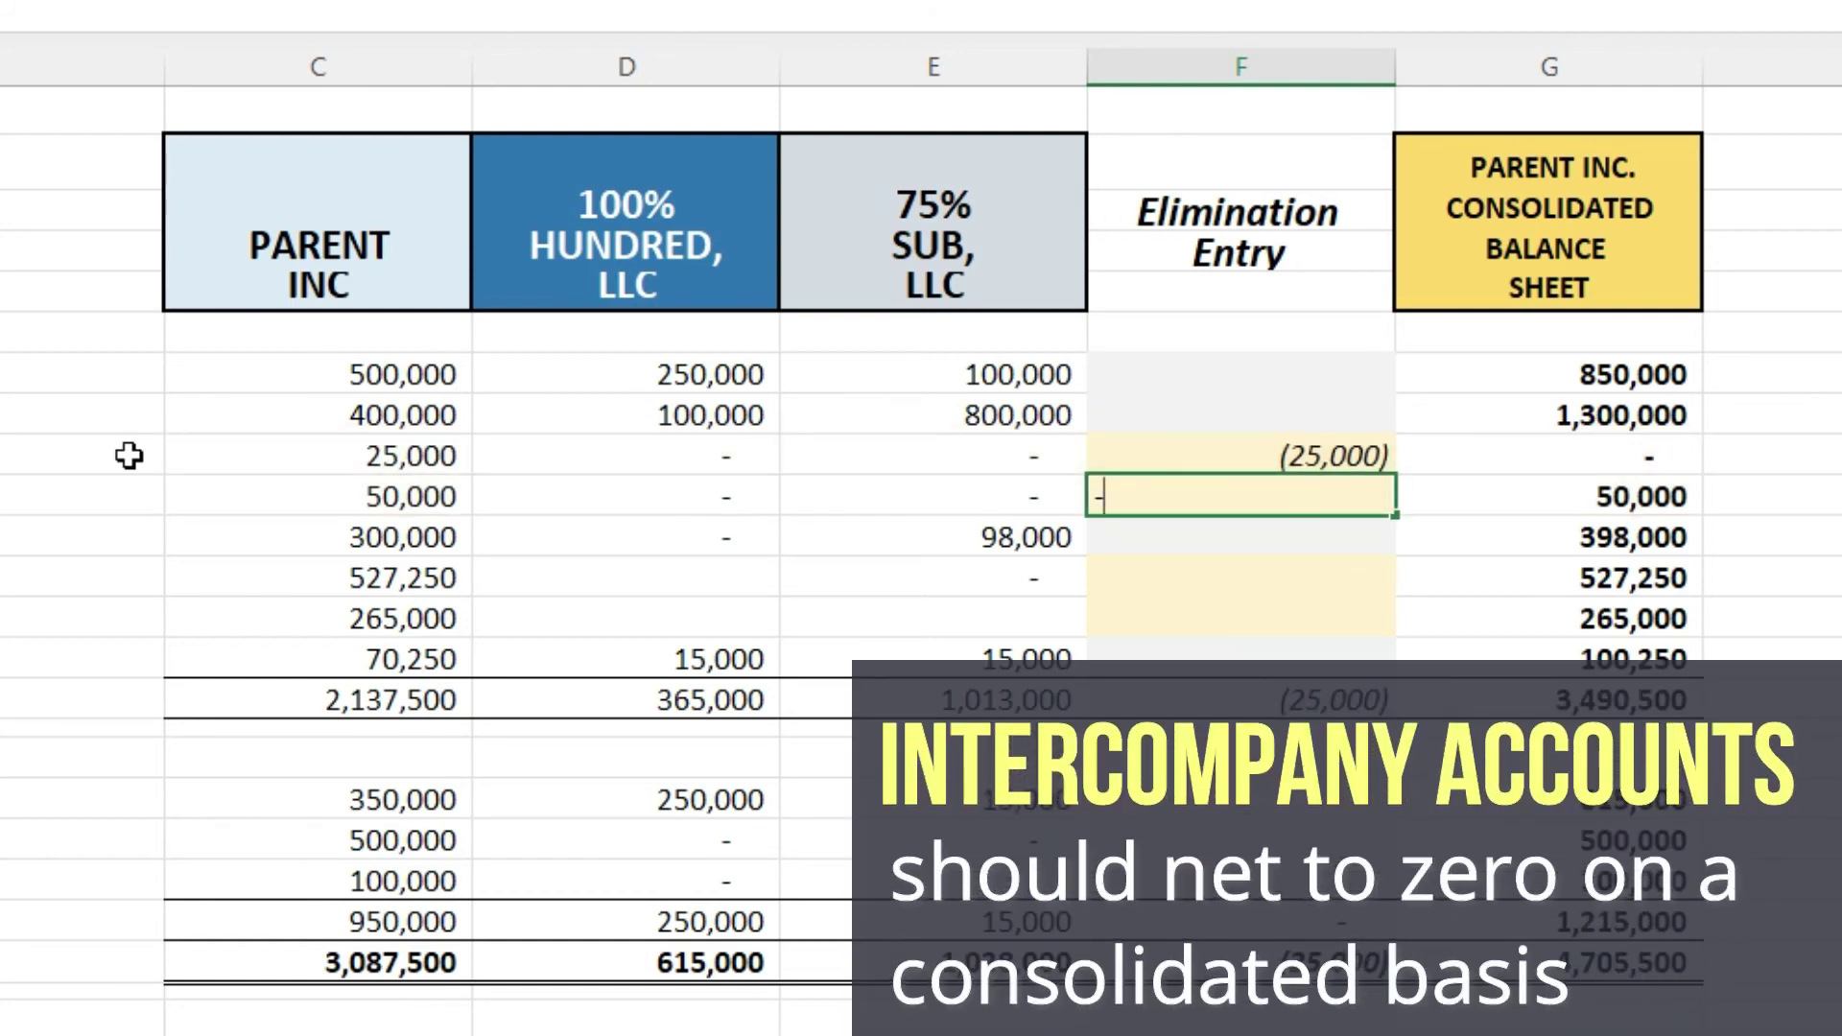
{"action": "left_click", "coordinate": [348, 493]}
{"action": "key", "text": "Return"}
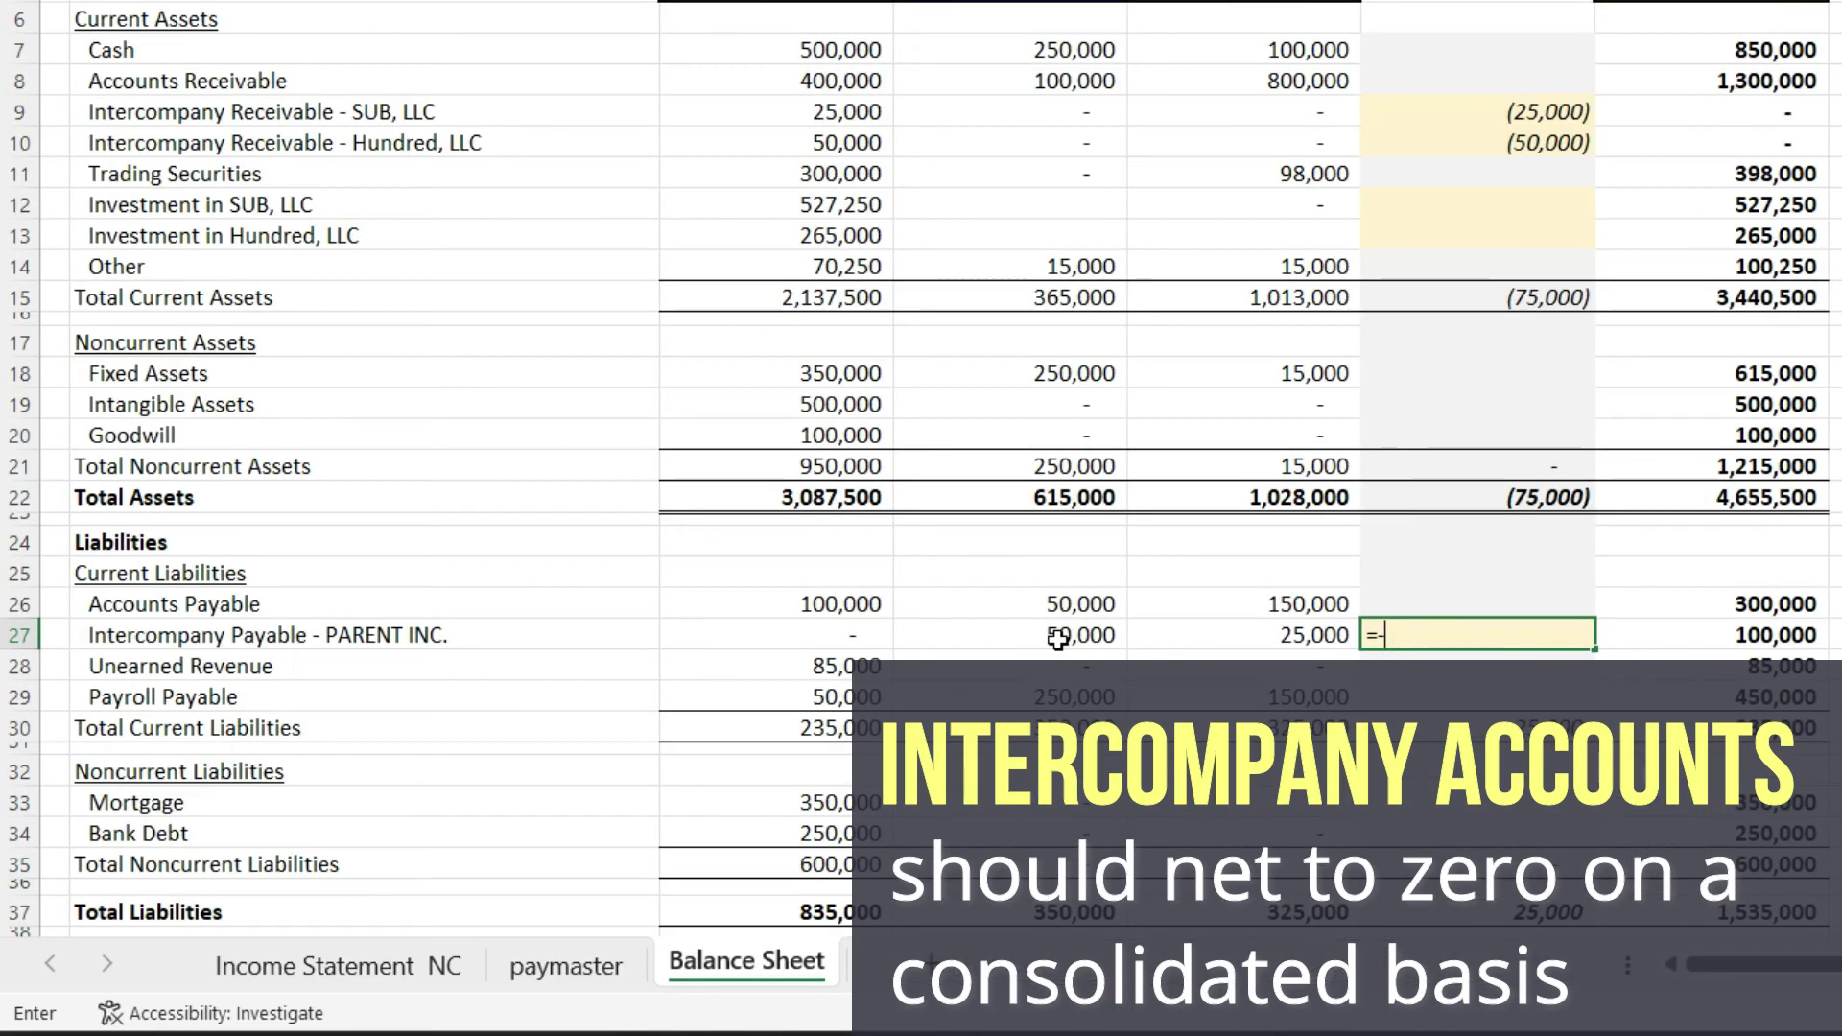
{"action": "left_click", "coordinate": [1055, 634]}
Finish the =-D27-E27 formula so the intercompany payable elimination shows (75,000)
{"action": "type", "text": "-"}
{"action": "left_click", "coordinate": [1303, 637]}
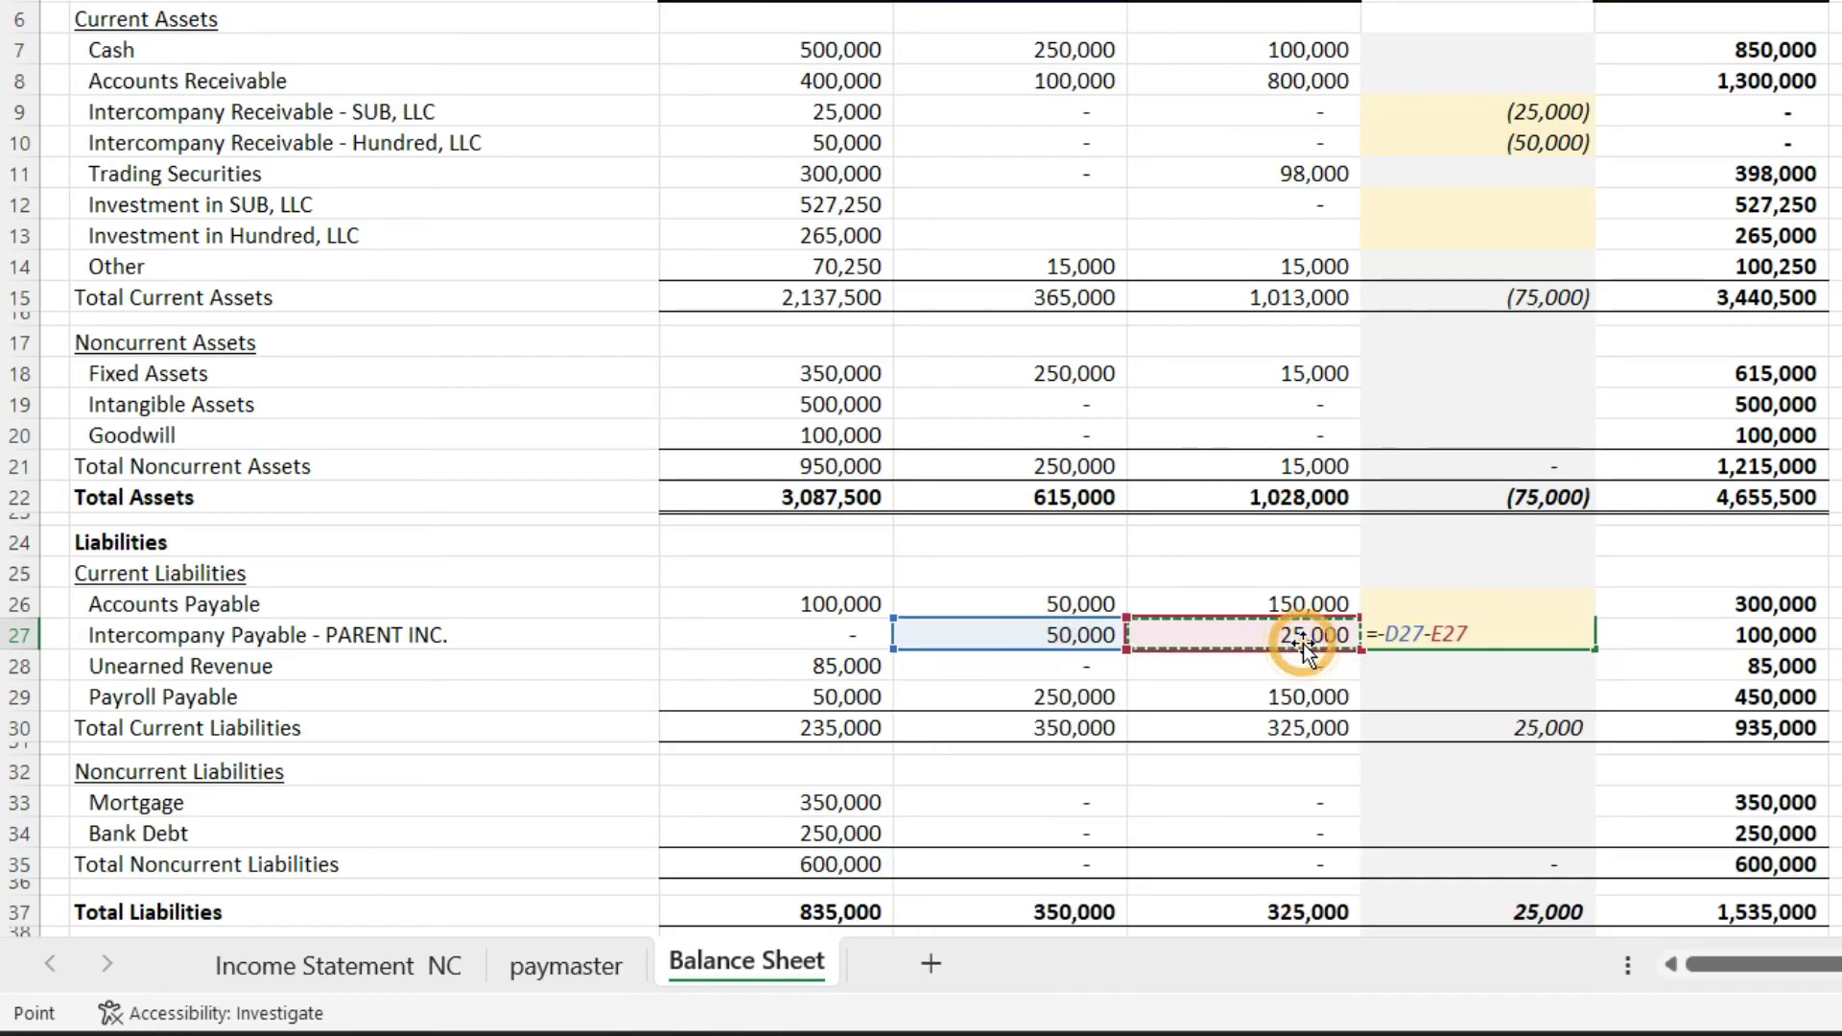
{"action": "key", "text": "Return"}
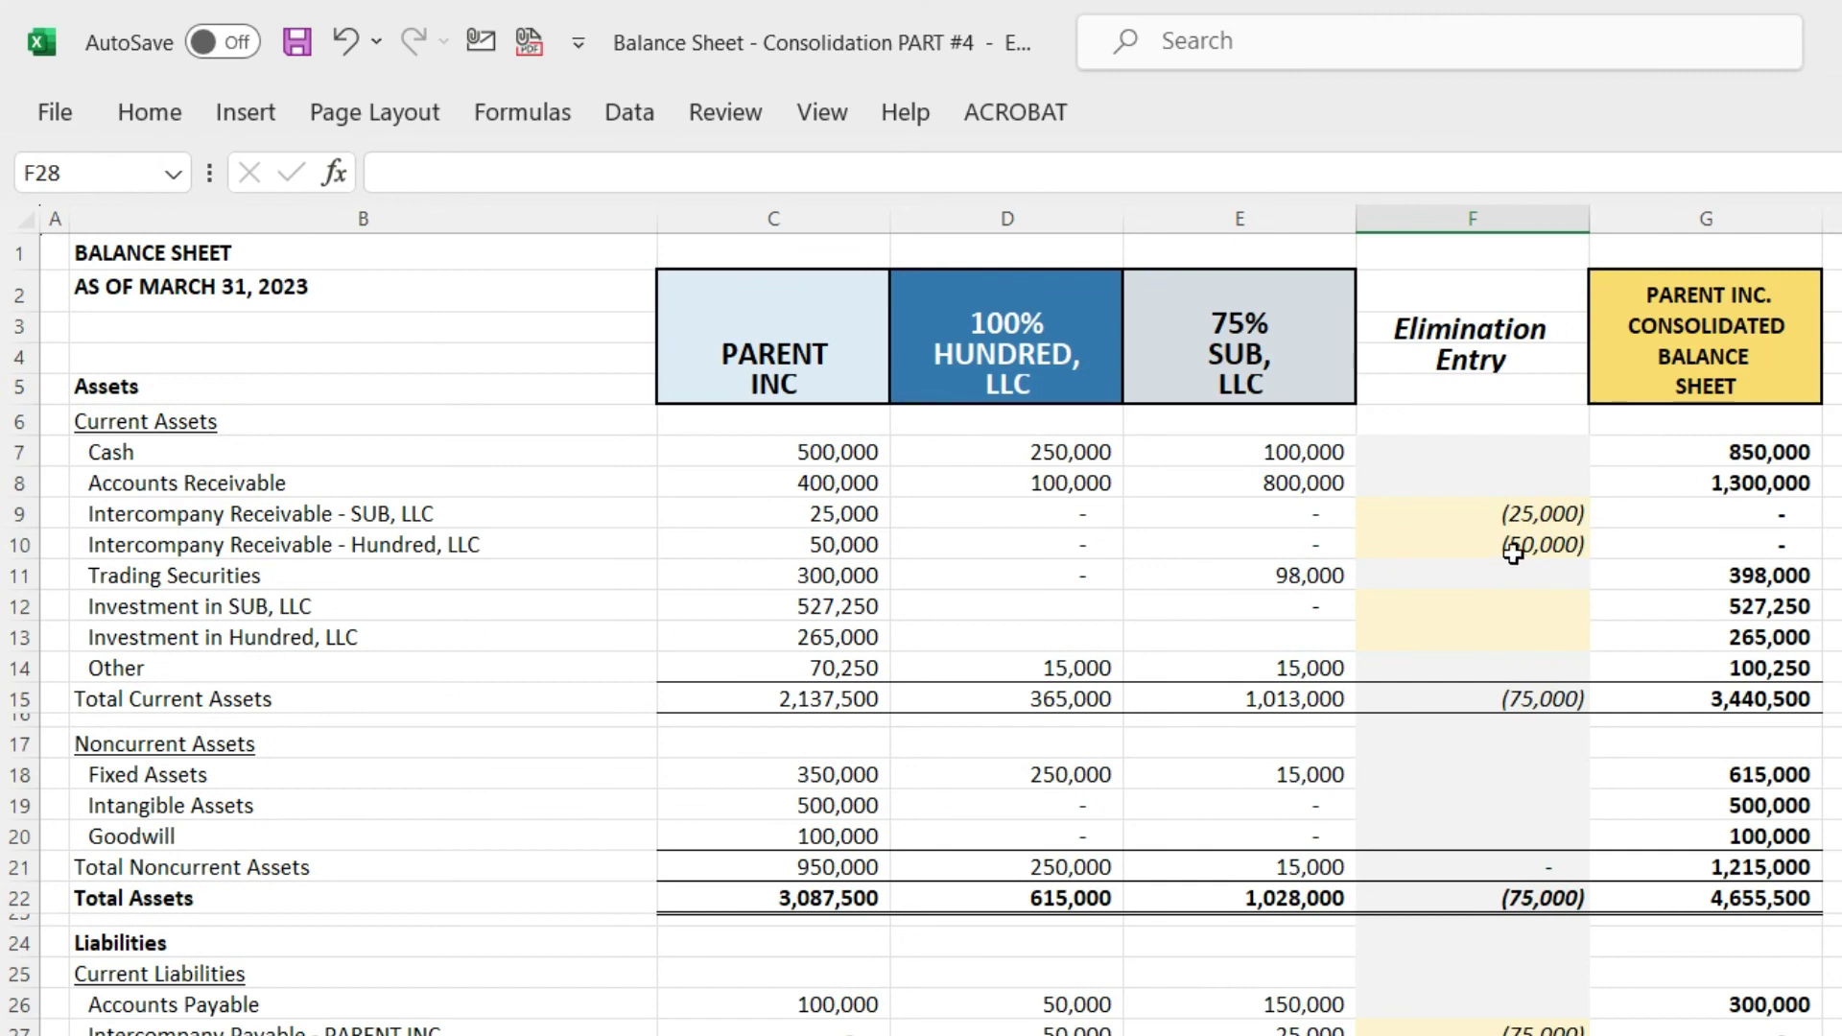
Enter =-C12 in F12 to cancel the 527,250 Investment in SUB, LLC
{"action": "left_click", "coordinate": [1513, 199]}
{"action": "type", "text": "-"}
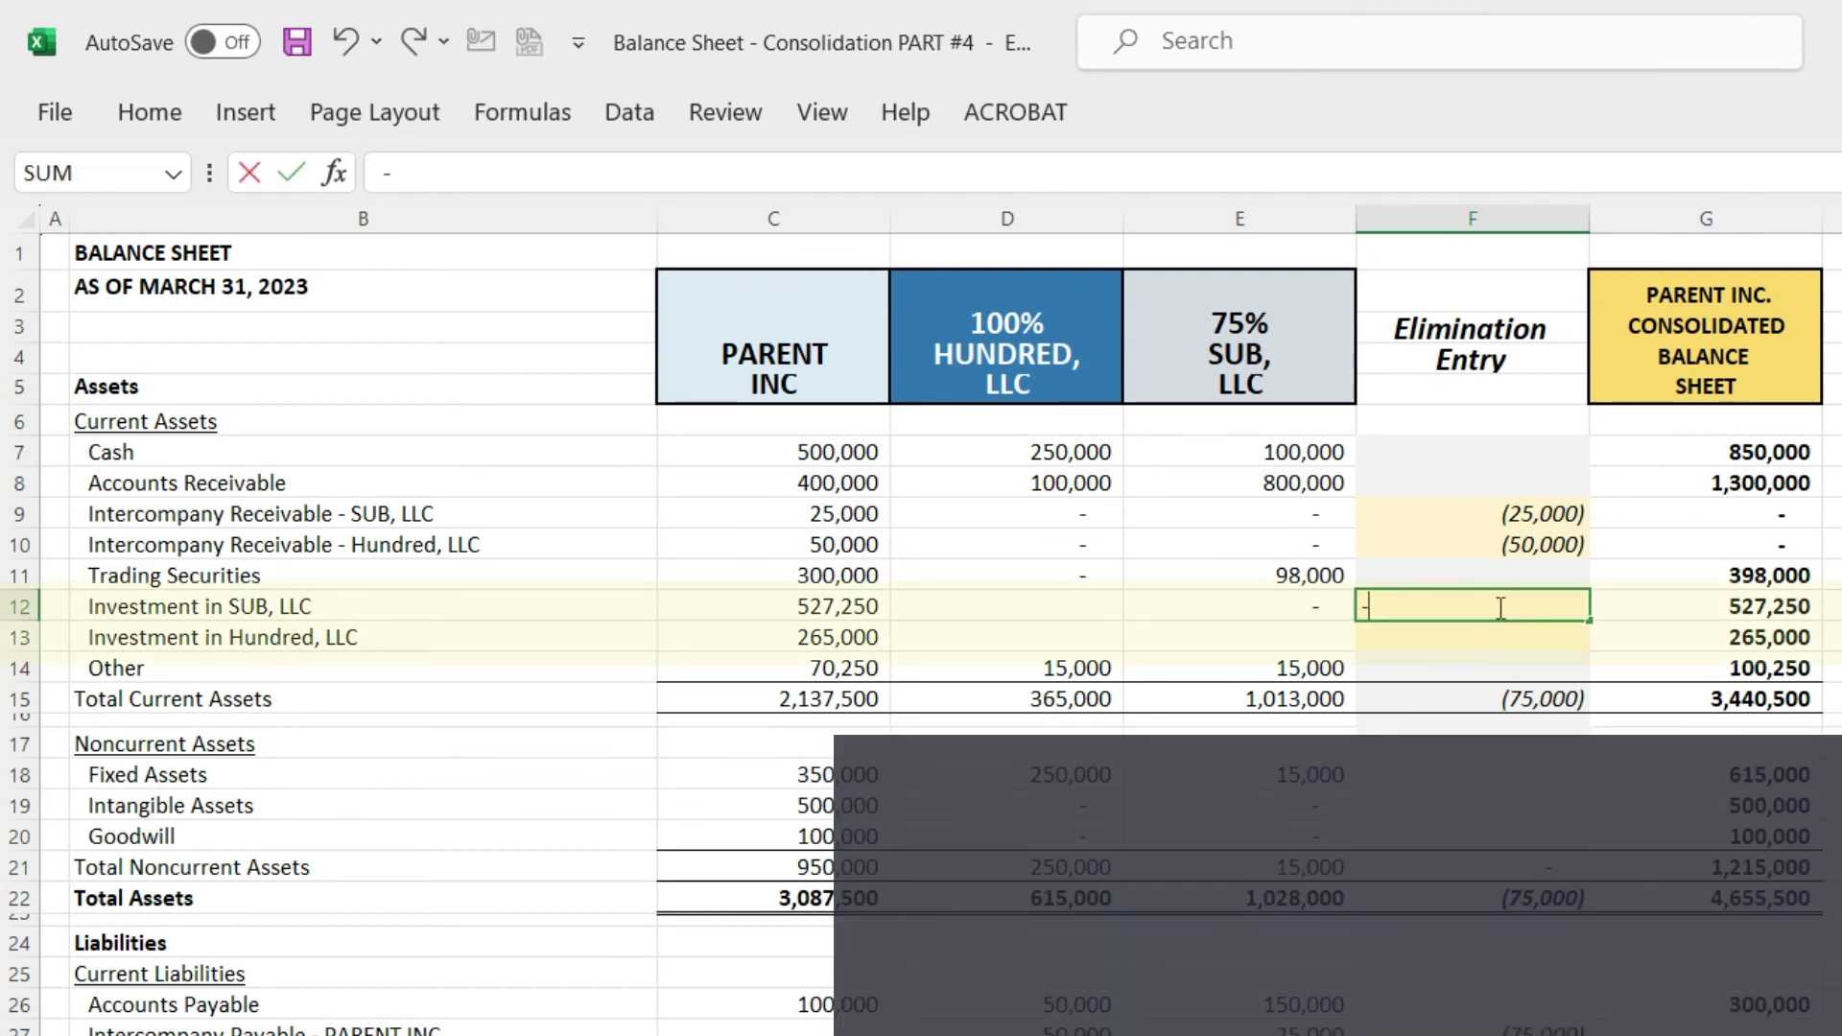
{"action": "left_click", "coordinate": [843, 600]}
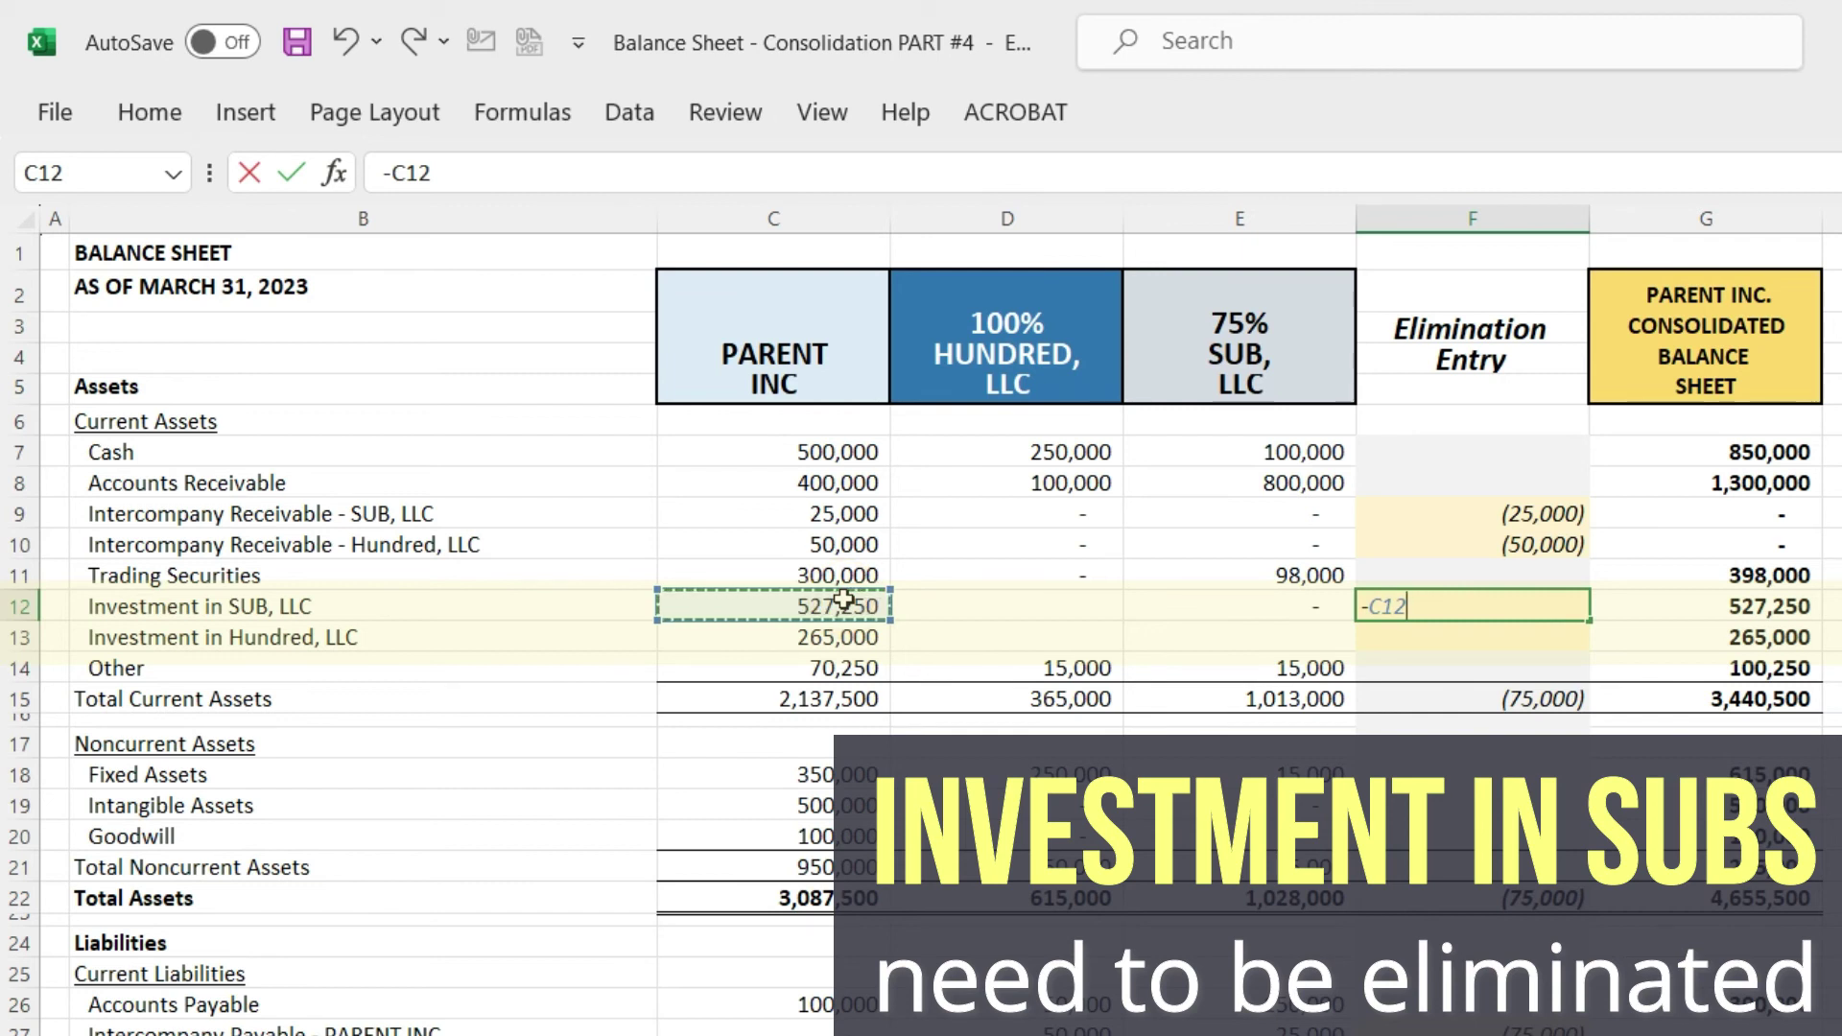
{"action": "key", "text": "Return"}
Negate the parent's 265,000 Investment in Hundred, LLC in the elimination column
{"action": "type", "text": "-"}
{"action": "left_click", "coordinate": [848, 633]}
{"action": "key", "text": "Return"}
{"action": "scroll", "coordinate": [1513, 705], "scroll_direction": "down", "scroll_amount": 5}
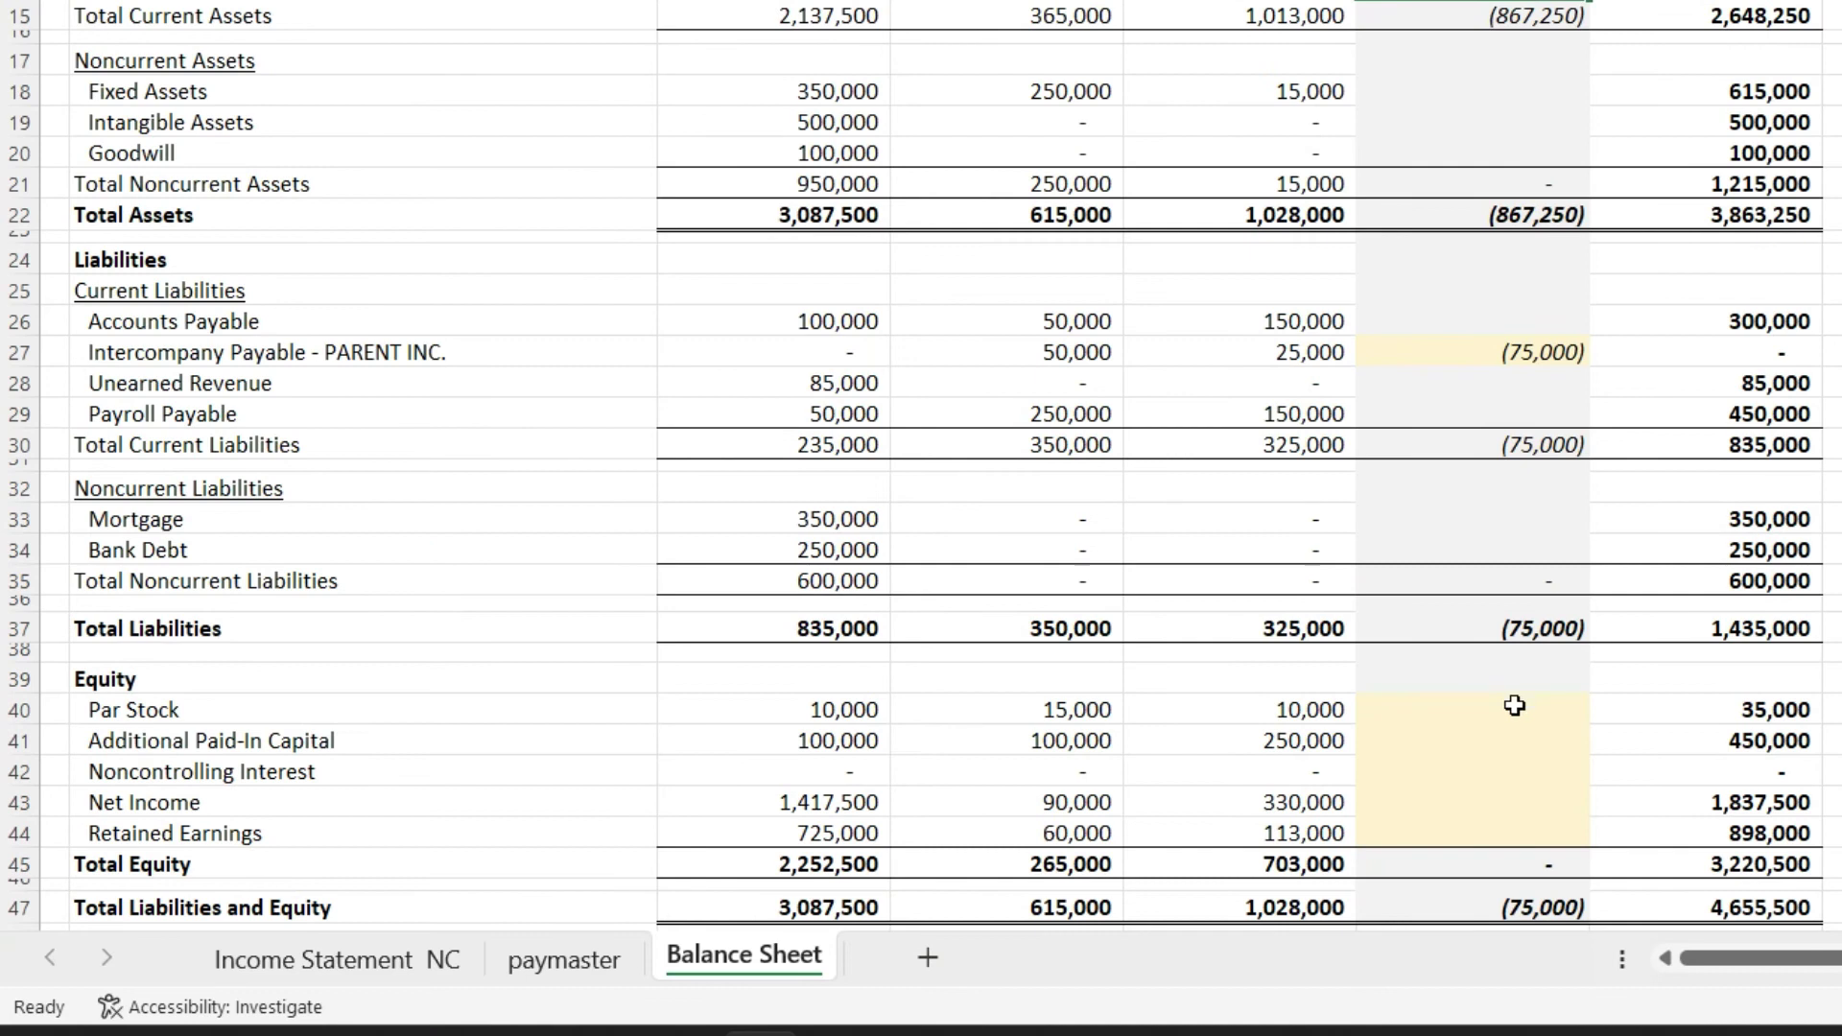
Eliminate both subsidiaries' par stock (25,000) and paid-in capital (350,000) with =-D-E formulas
{"action": "left_click", "coordinate": [1511, 707]}
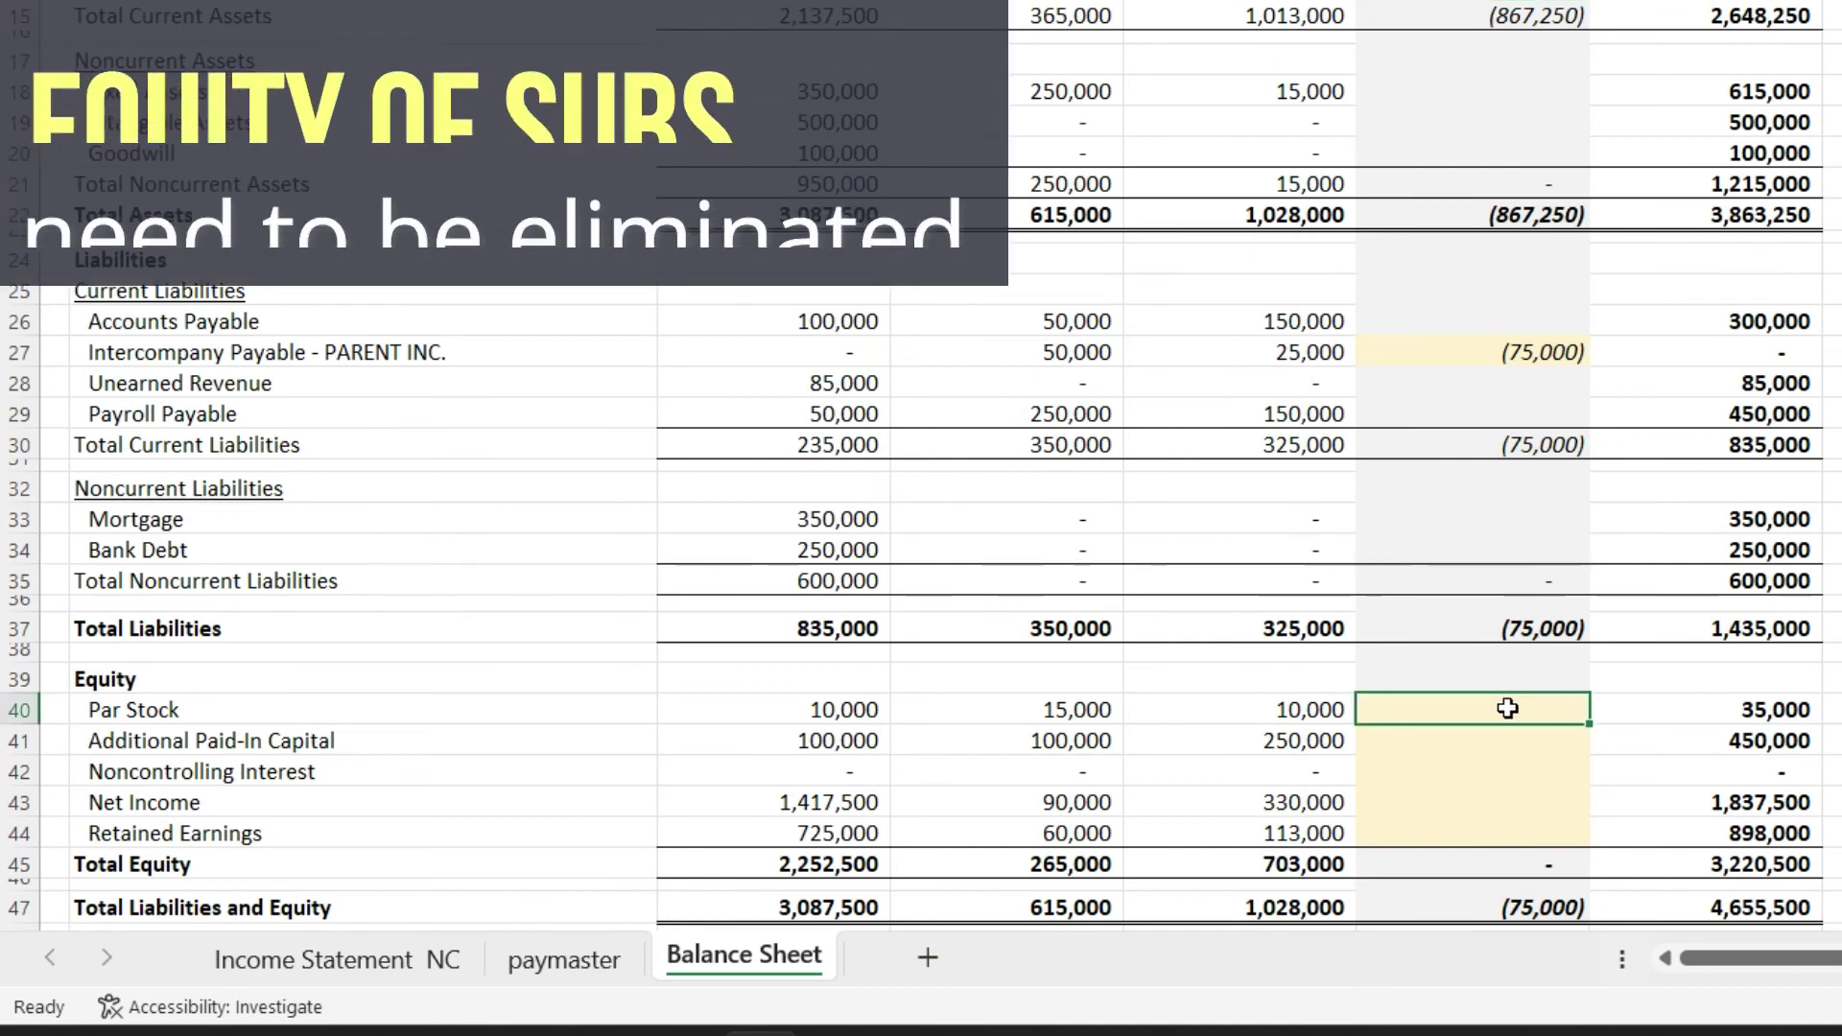
{"action": "type", "text": "-"}
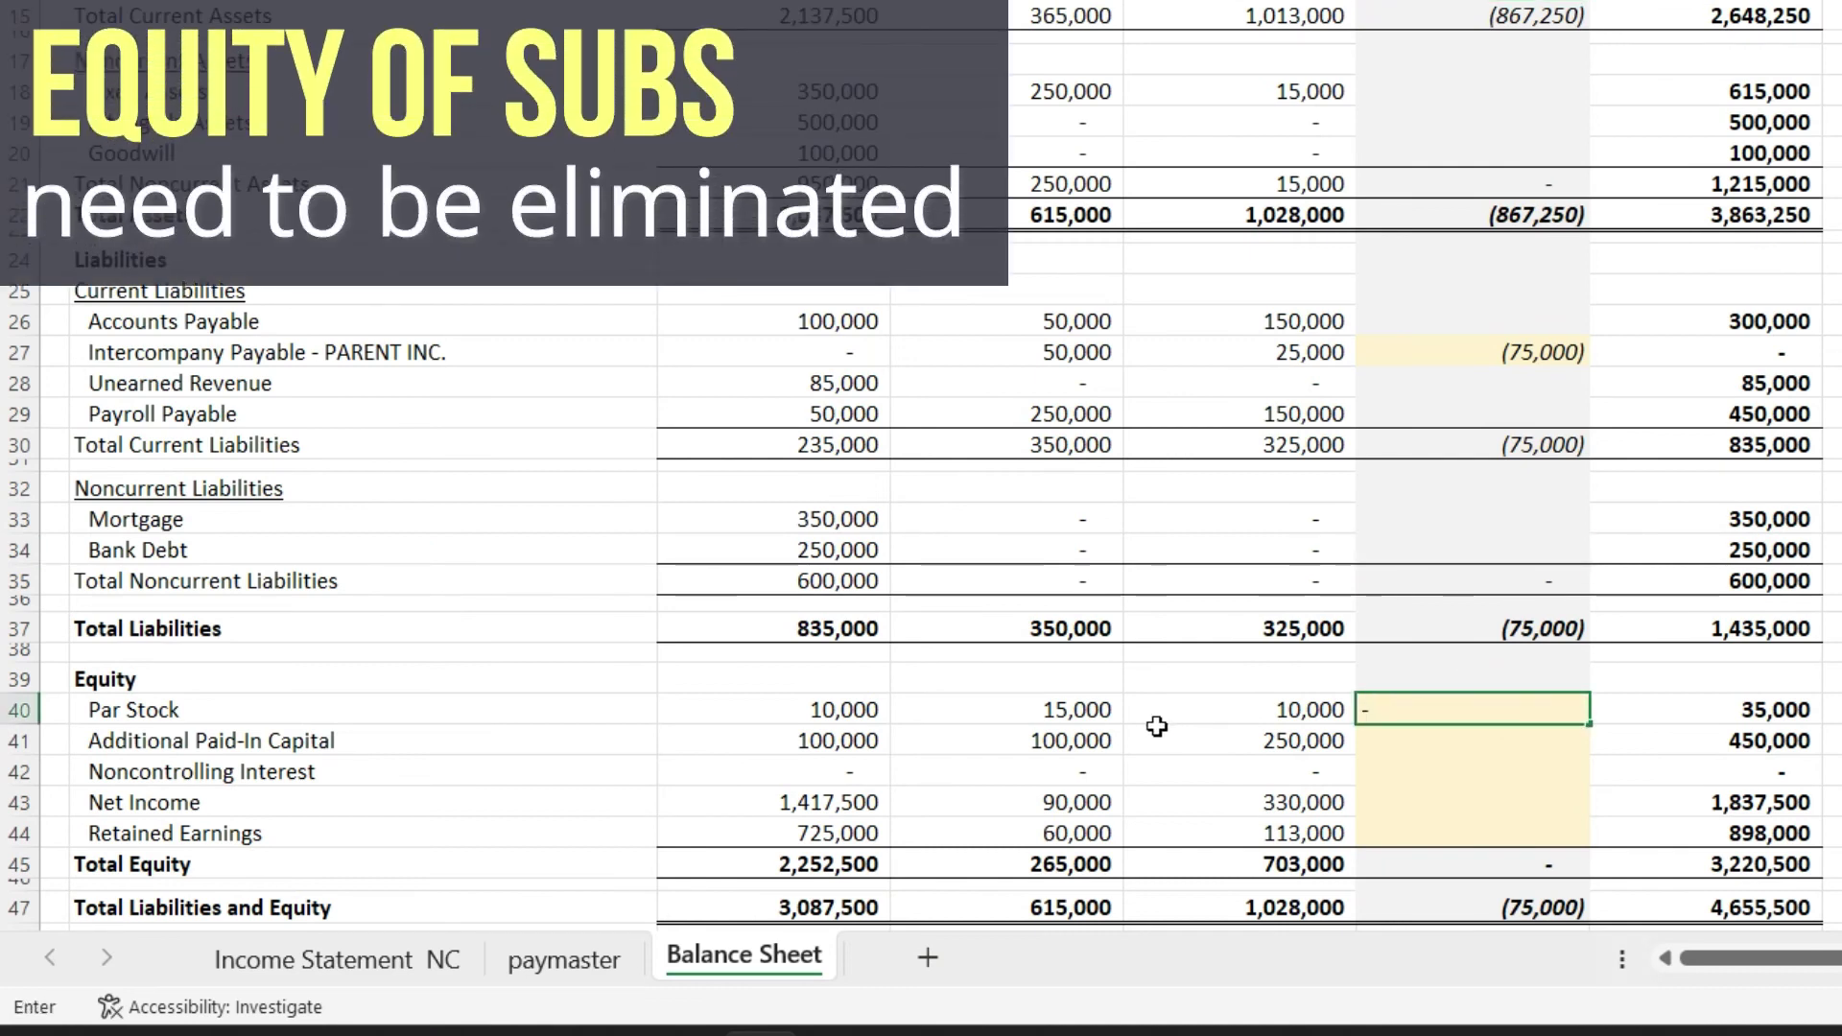
{"action": "left_click", "coordinate": [1073, 707]}
{"action": "type", "text": "-"}
{"action": "left_click", "coordinate": [1309, 710]}
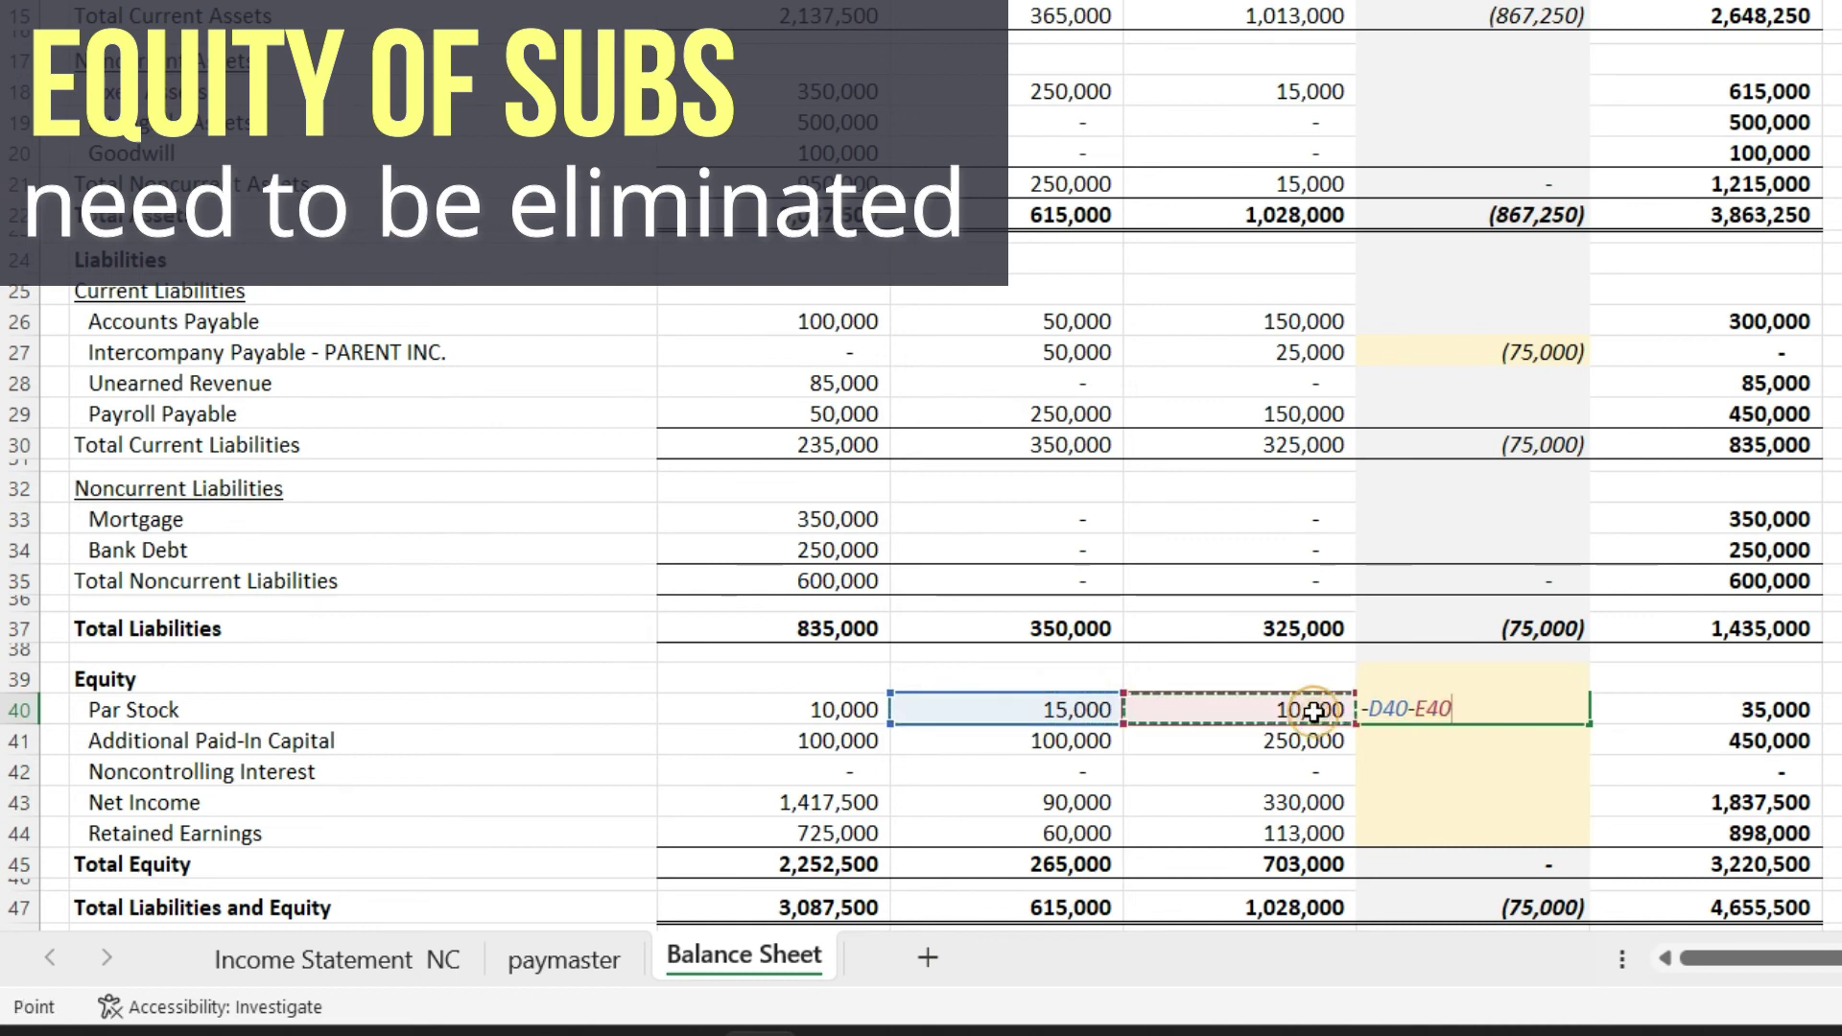
{"action": "key", "text": "Return"}
{"action": "type", "text": "-"}
{"action": "left_click", "coordinate": [1074, 740]}
{"action": "type", "text": "-"}
{"action": "left_click", "coordinate": [1298, 742]}
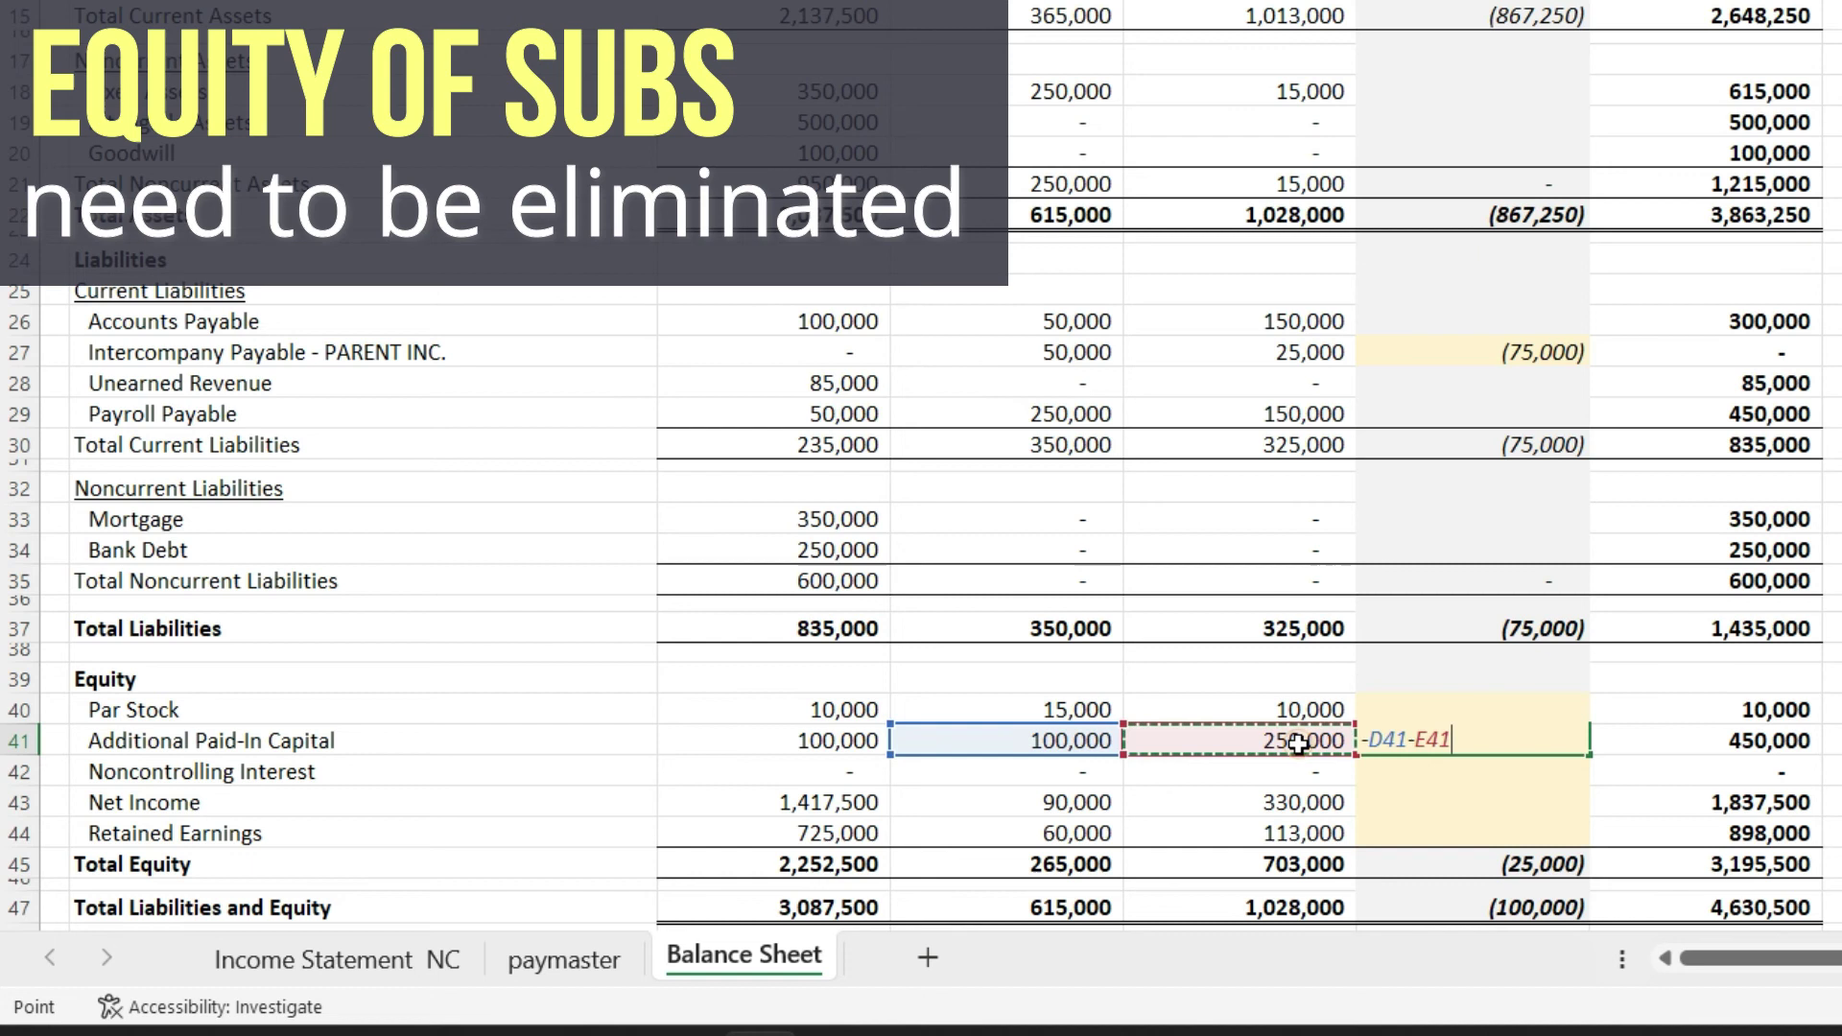
{"action": "key", "text": "Return"}
Eliminate the subsidiaries' retained earnings (420,000) and net income (173,000)
{"action": "left_click", "coordinate": [1451, 829]}
{"action": "type", "text": "-"}
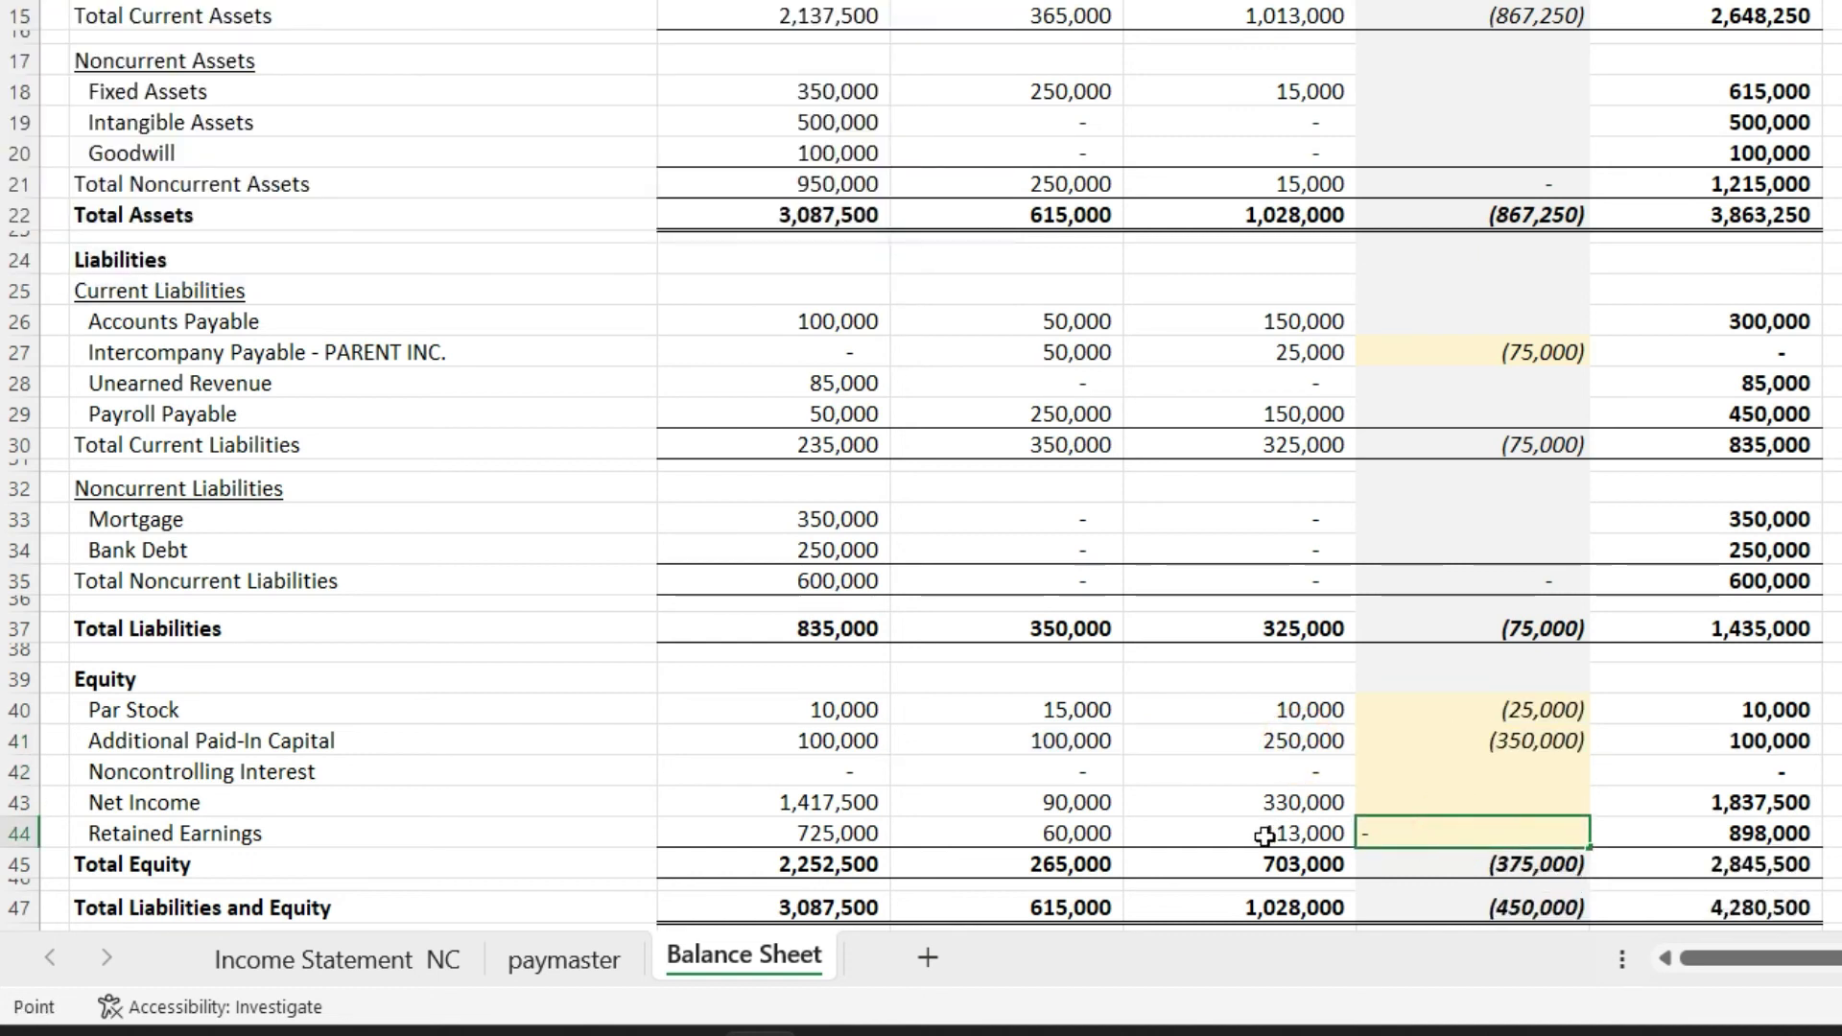
{"action": "left_click", "coordinate": [1264, 836]}
{"action": "type", "text": "-"}
{"action": "left_click", "coordinate": [1069, 834]}
{"action": "key", "text": "Return"}
{"action": "left_click", "coordinate": [1421, 800]}
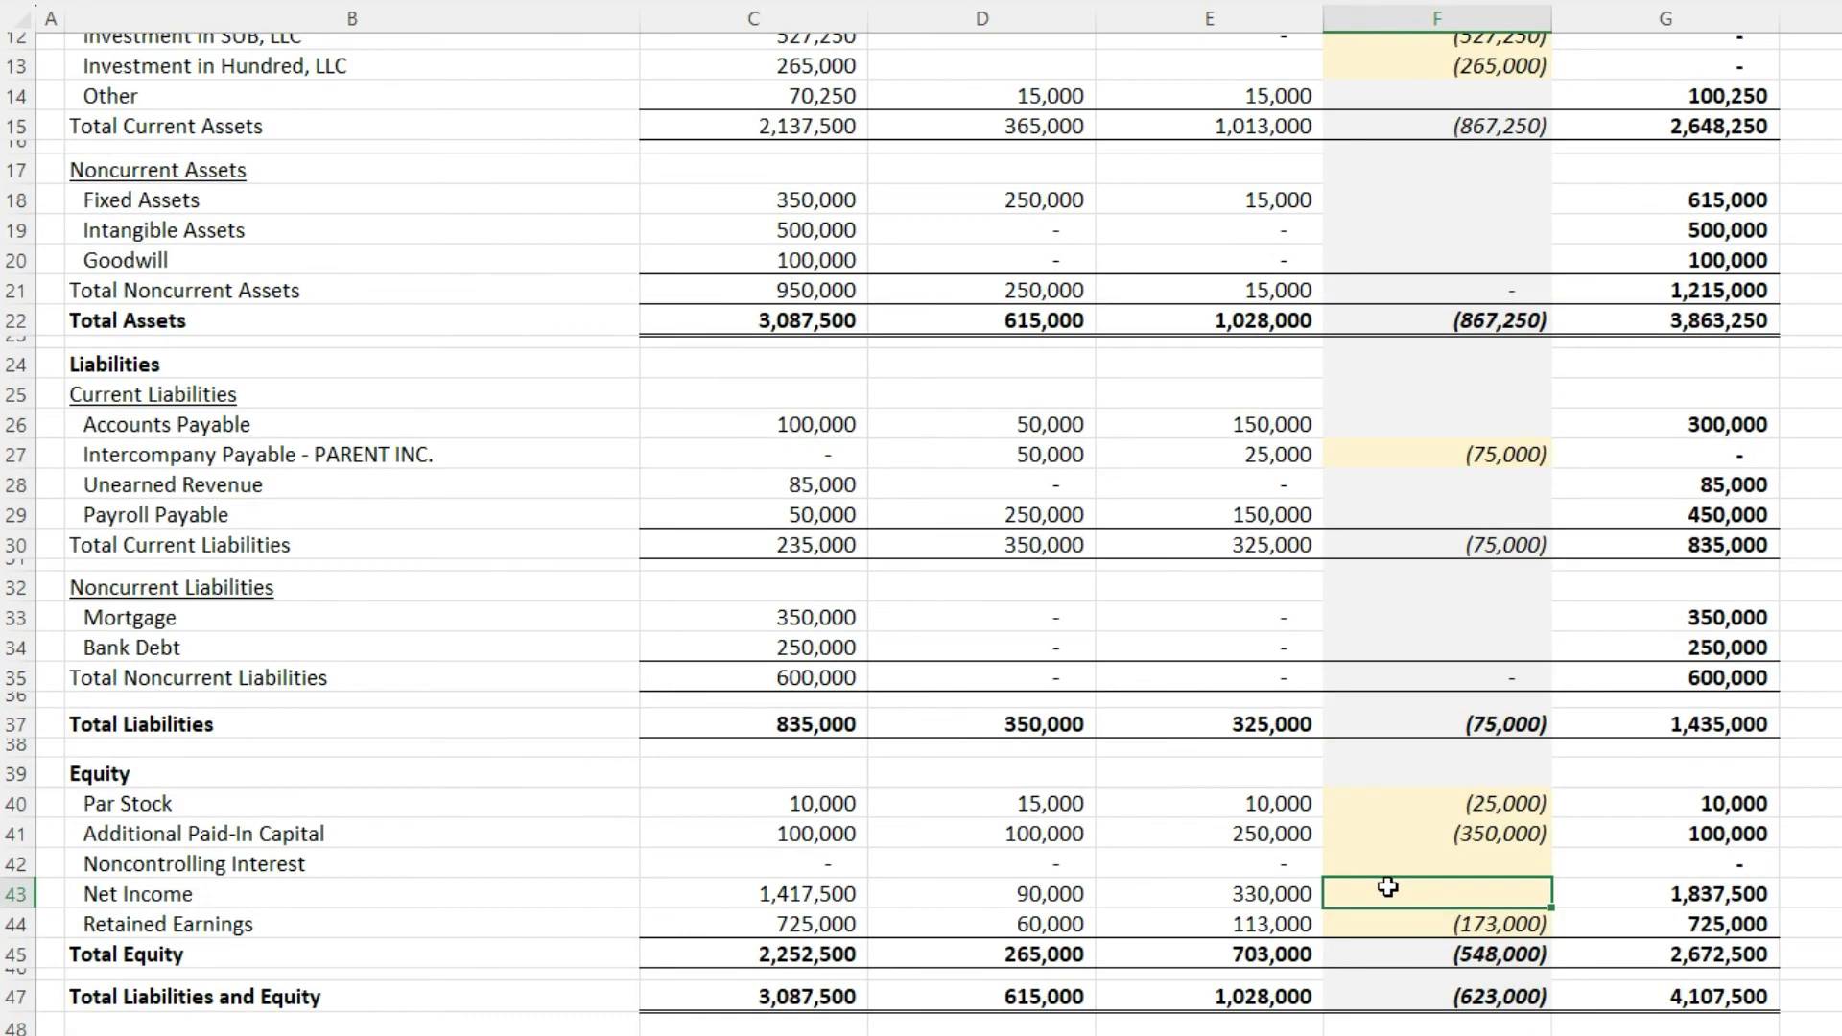
{"action": "type", "text": "=-"}
{"action": "left_click", "coordinate": [1050, 894]}
{"action": "type", "text": "+"}
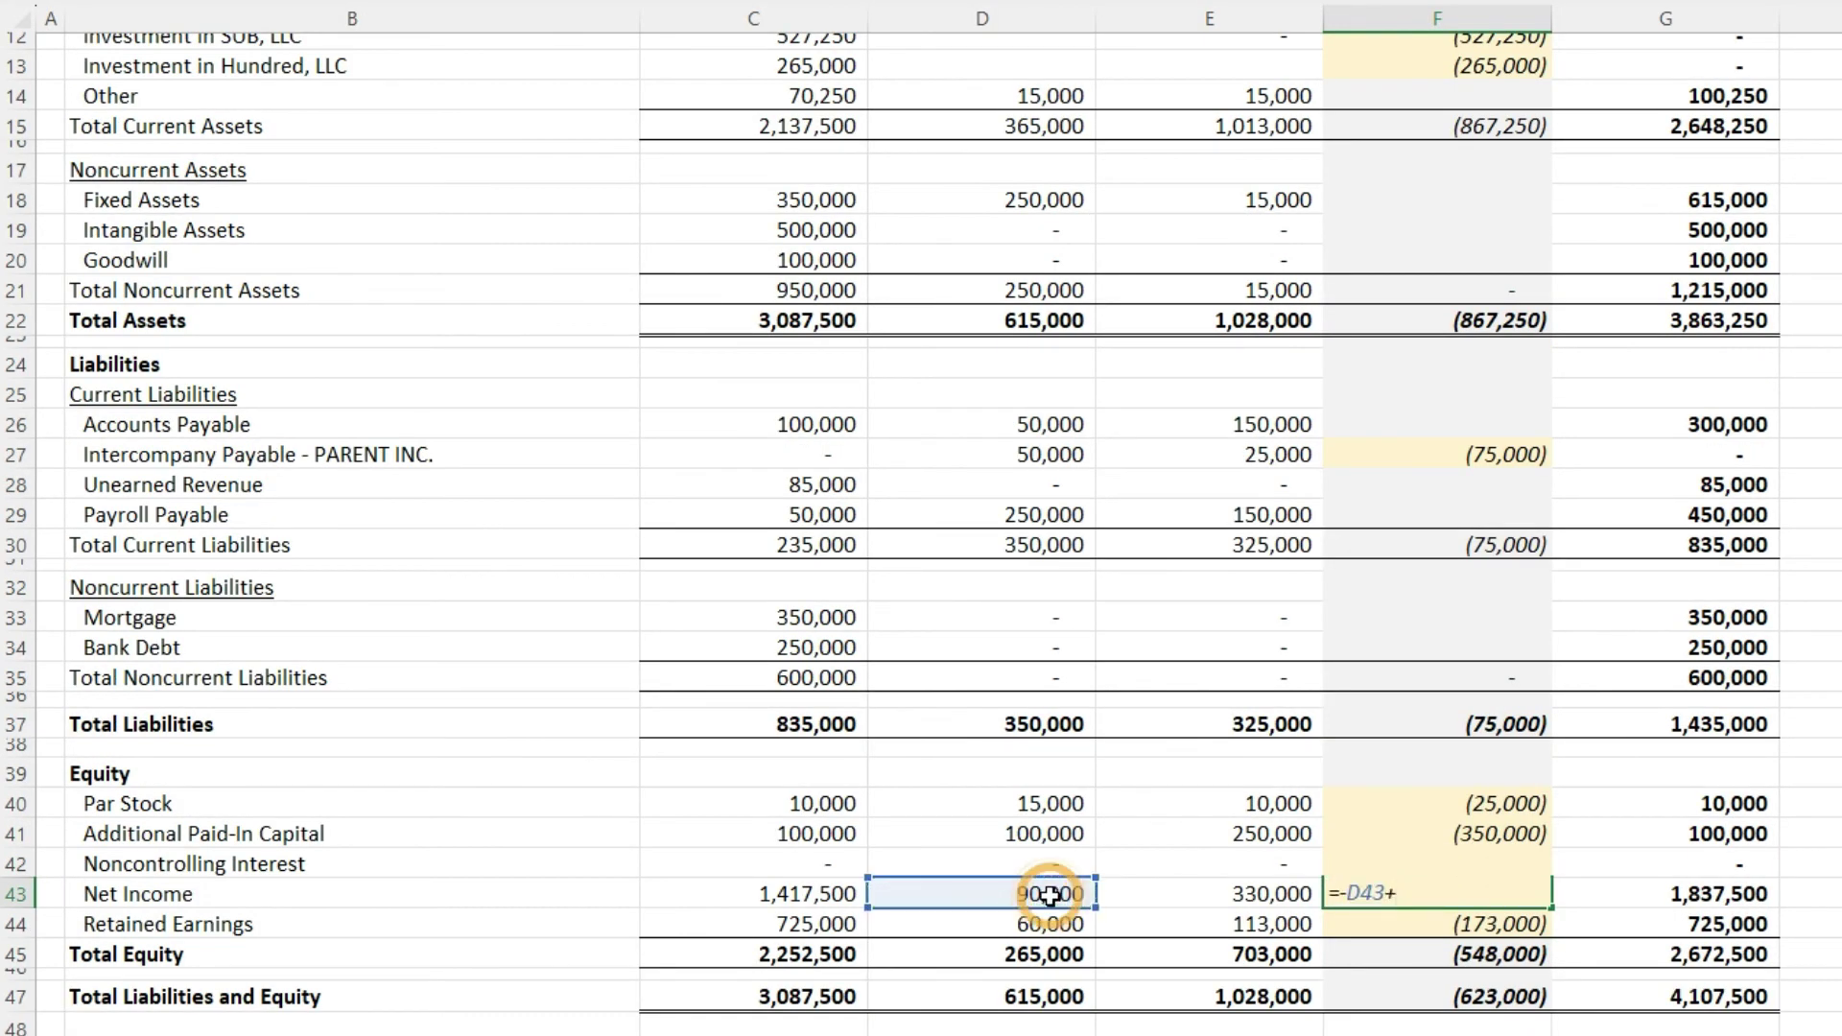
{"action": "type", "text": "-"}
{"action": "left_click", "coordinate": [1237, 896]}
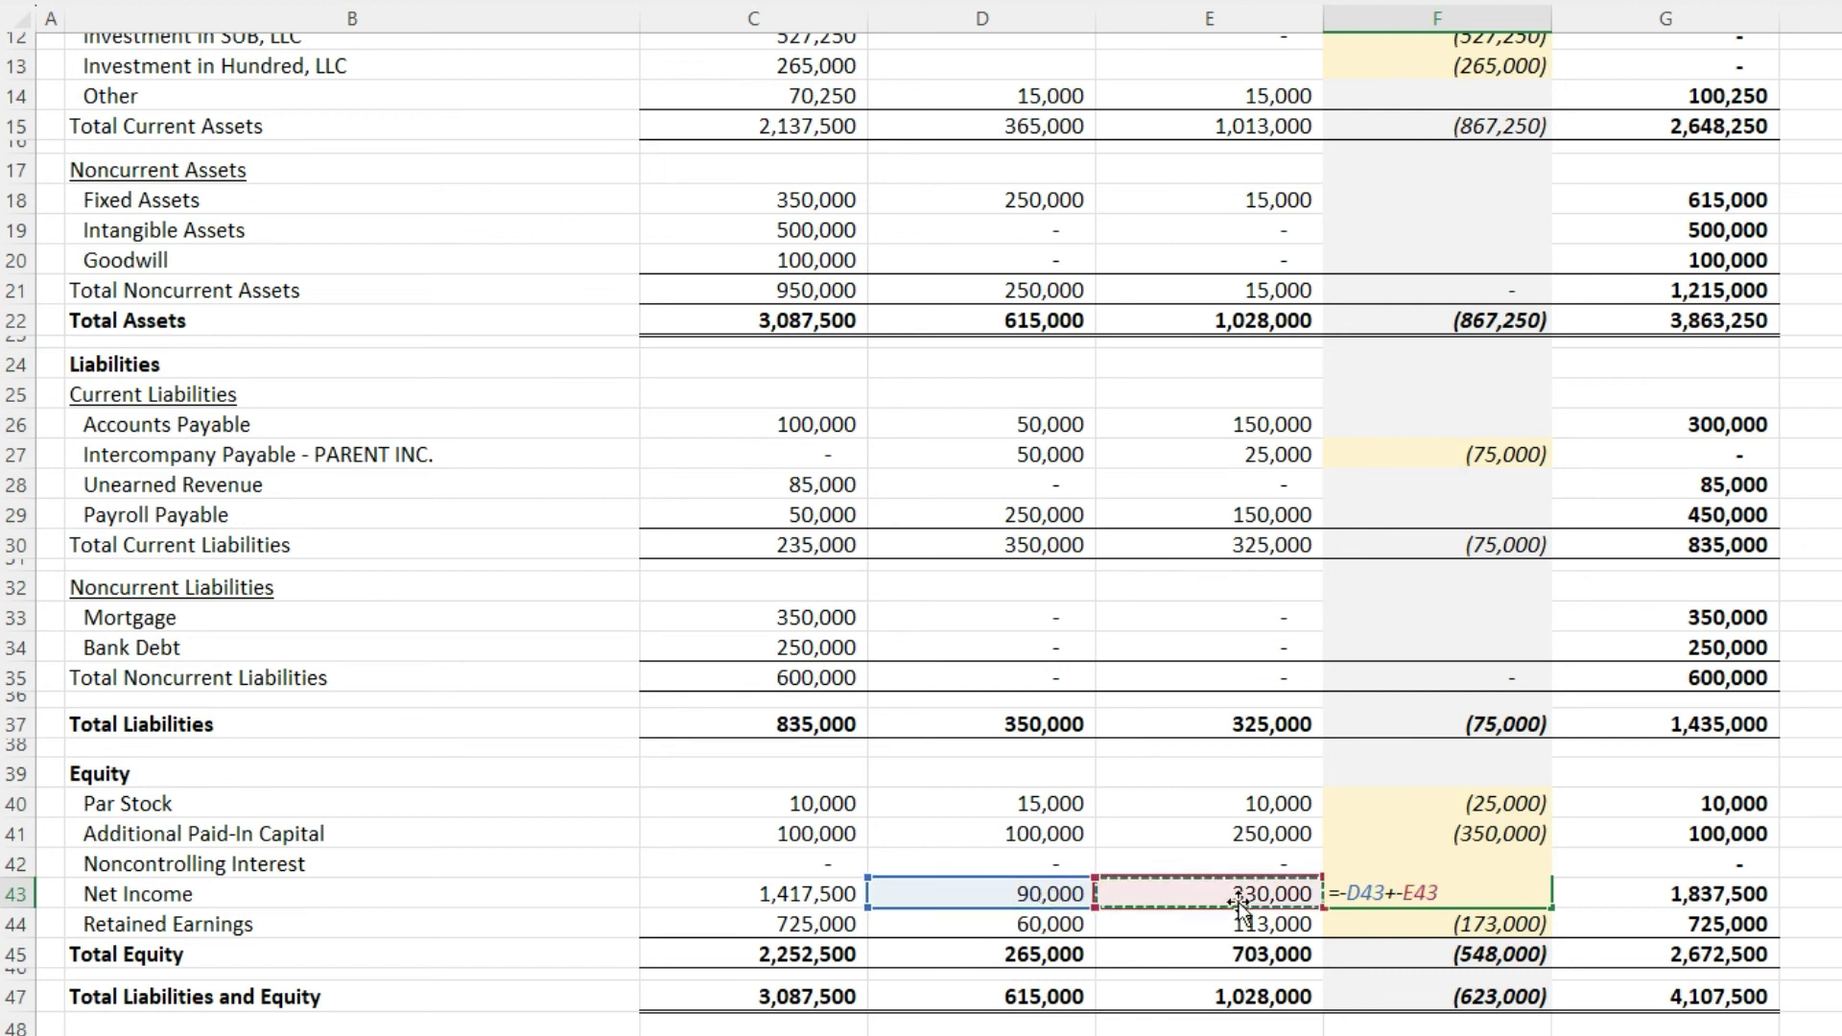
{"action": "key", "text": "Return"}
{"action": "left_click", "coordinate": [1432, 866]}
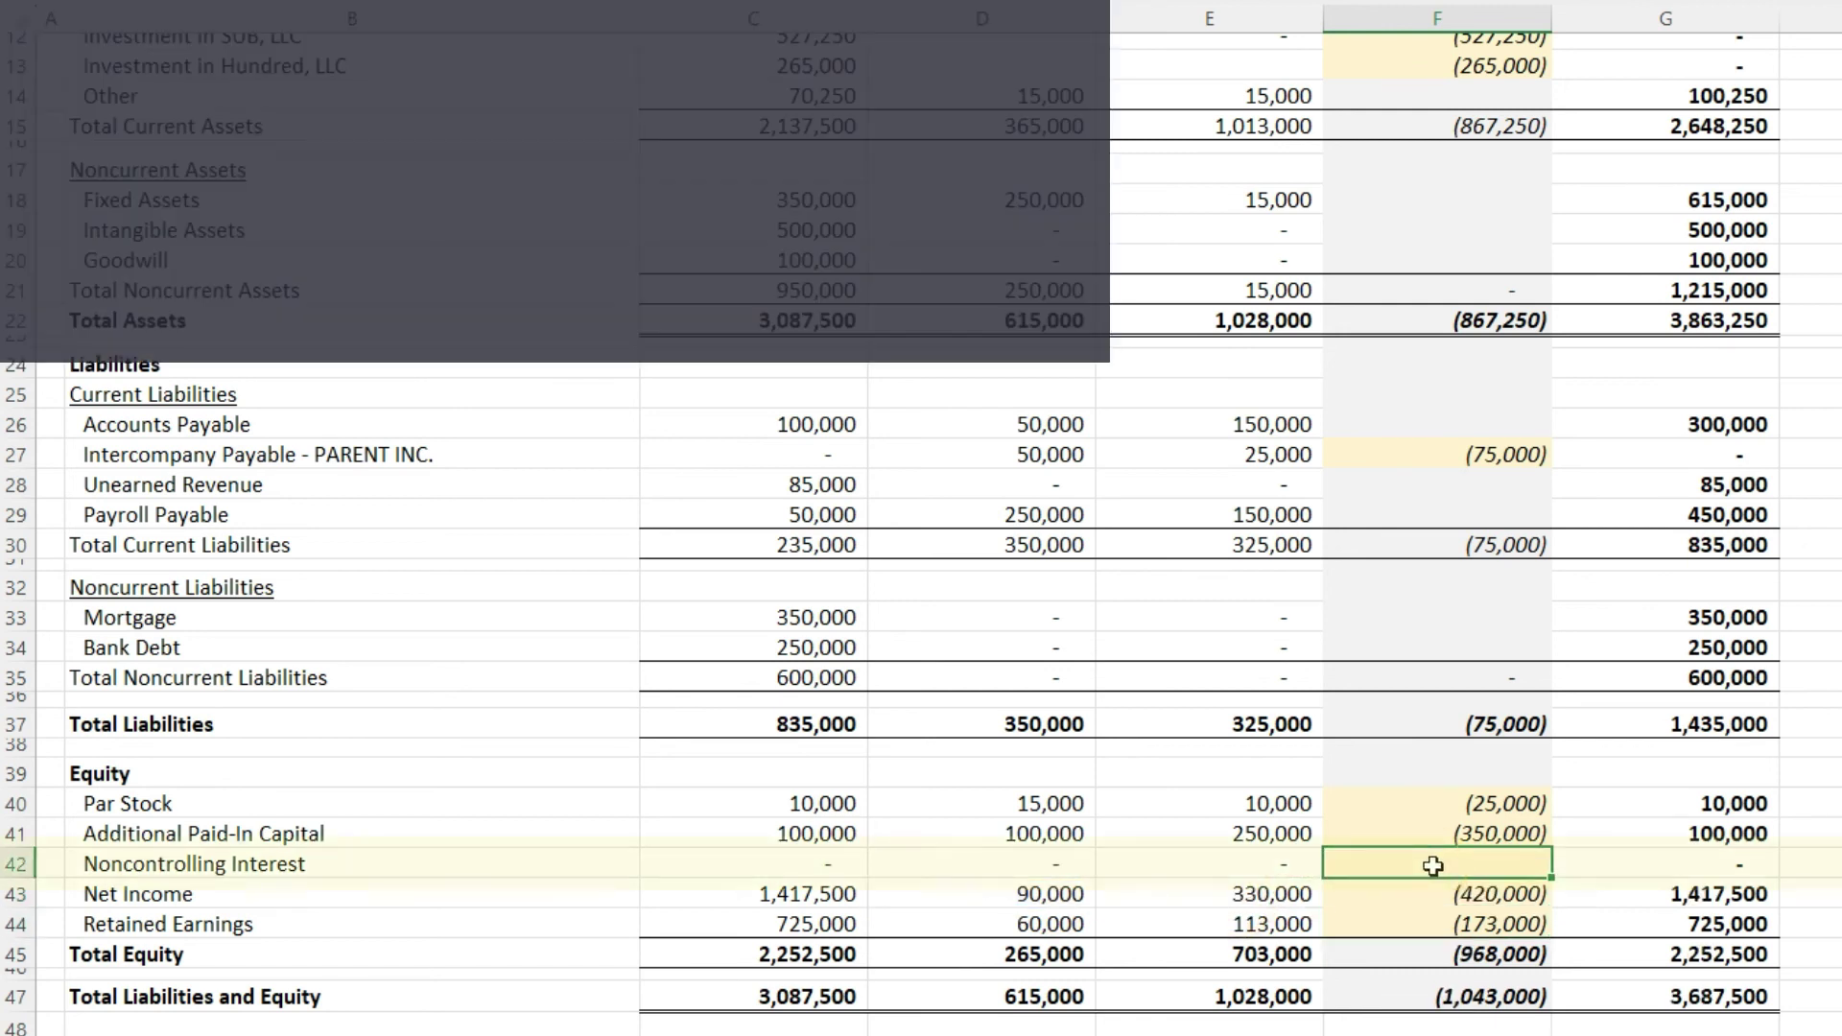
Enter =E45*.25 for noncontrolling interest, giving 175,750
{"action": "type", "text": "="}
{"action": "left_click", "coordinate": [1267, 950]}
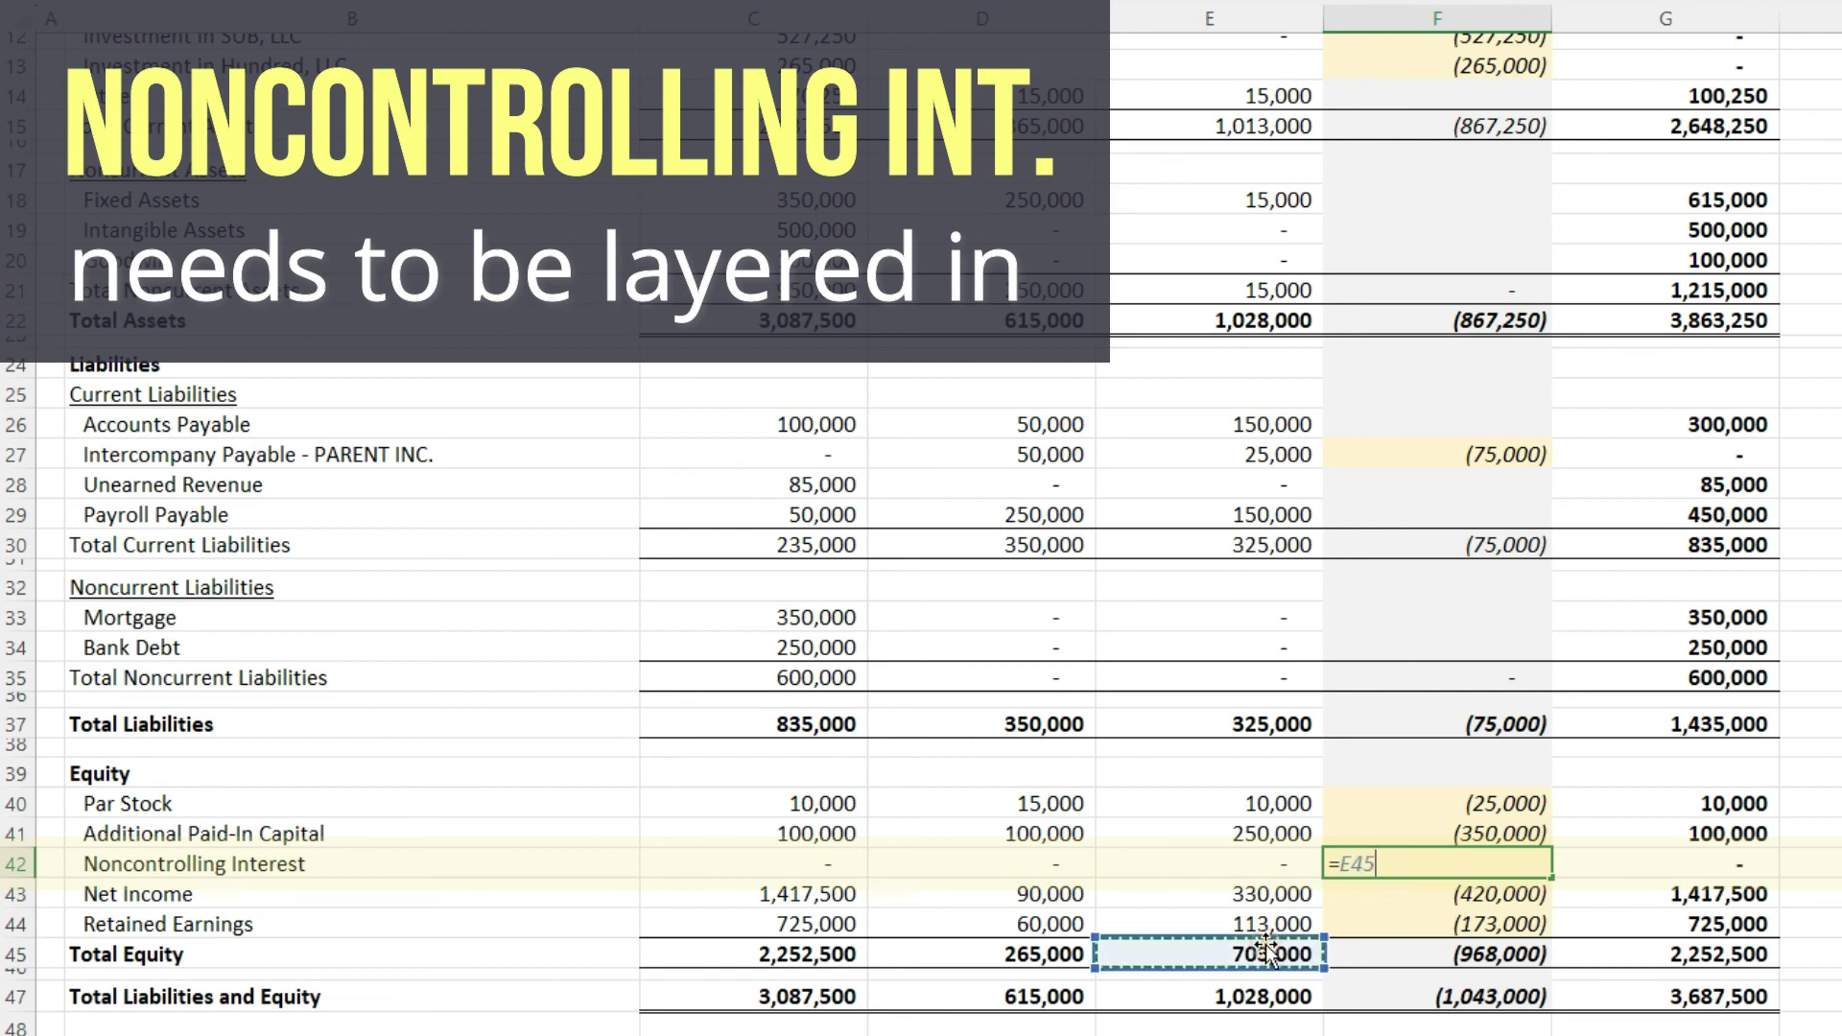
{"action": "type", "text": "*.25"}
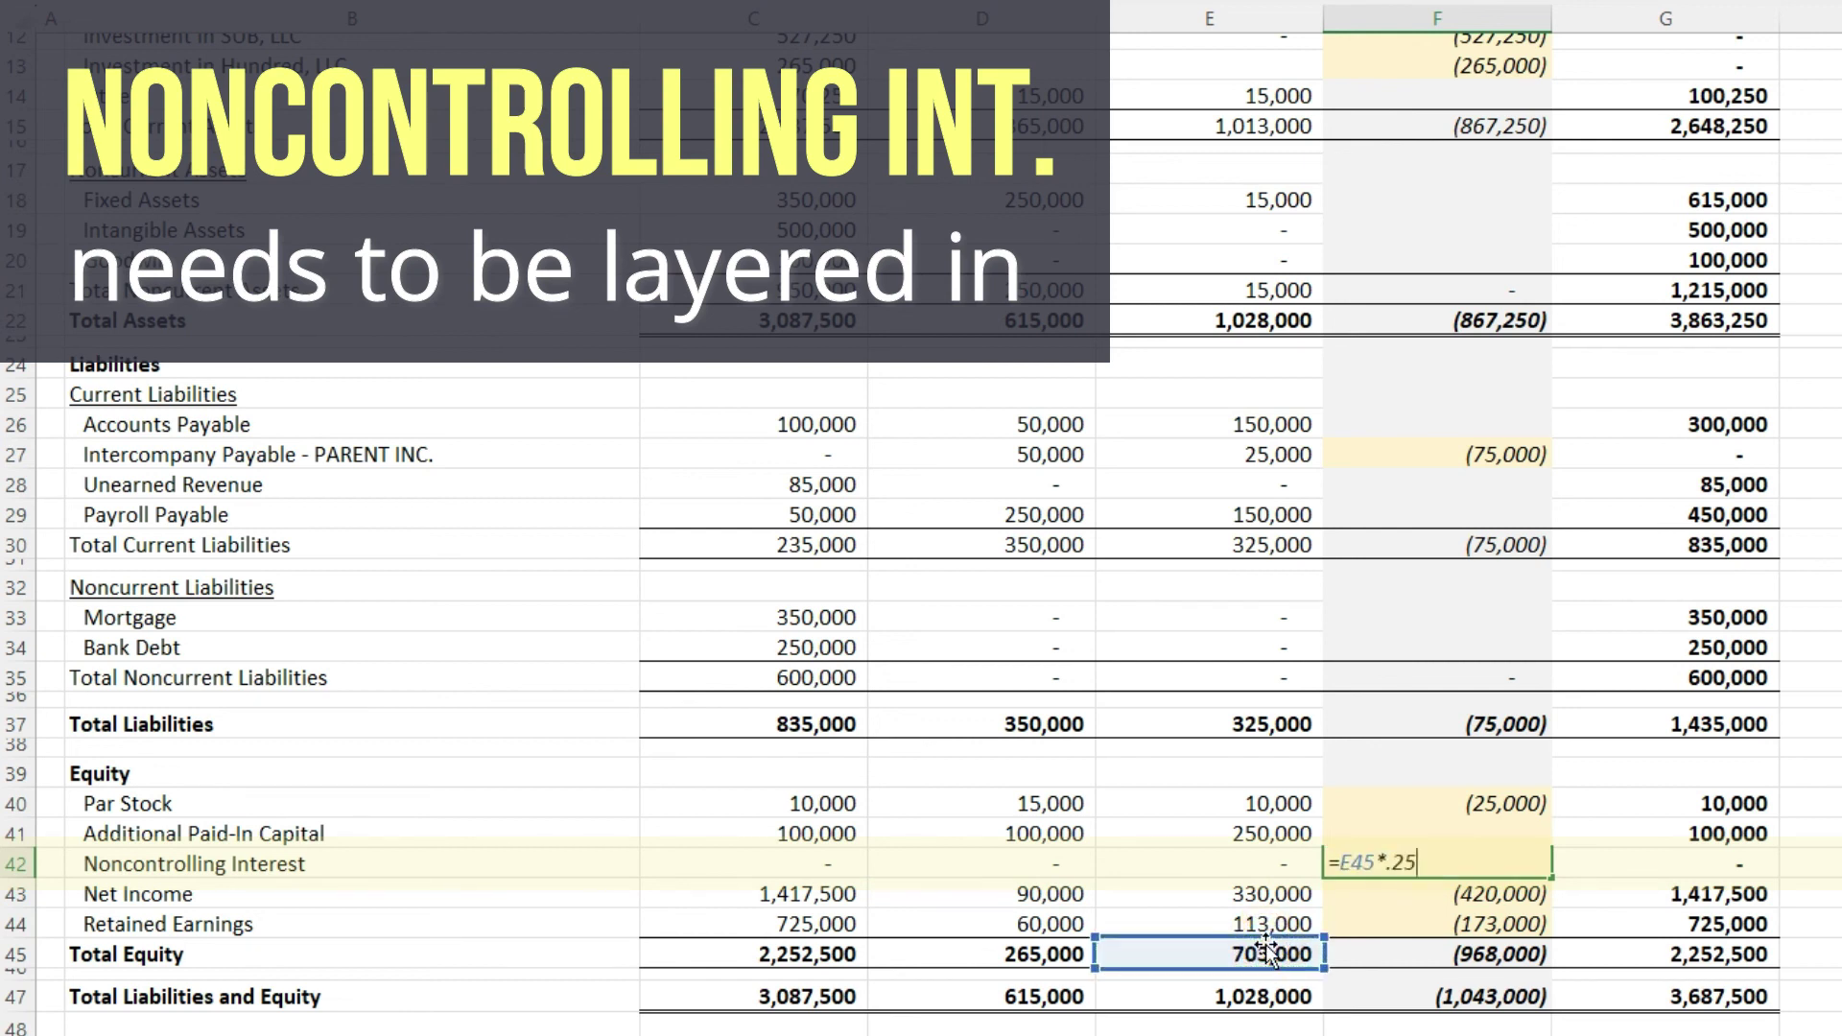
{"action": "key", "text": "Return"}
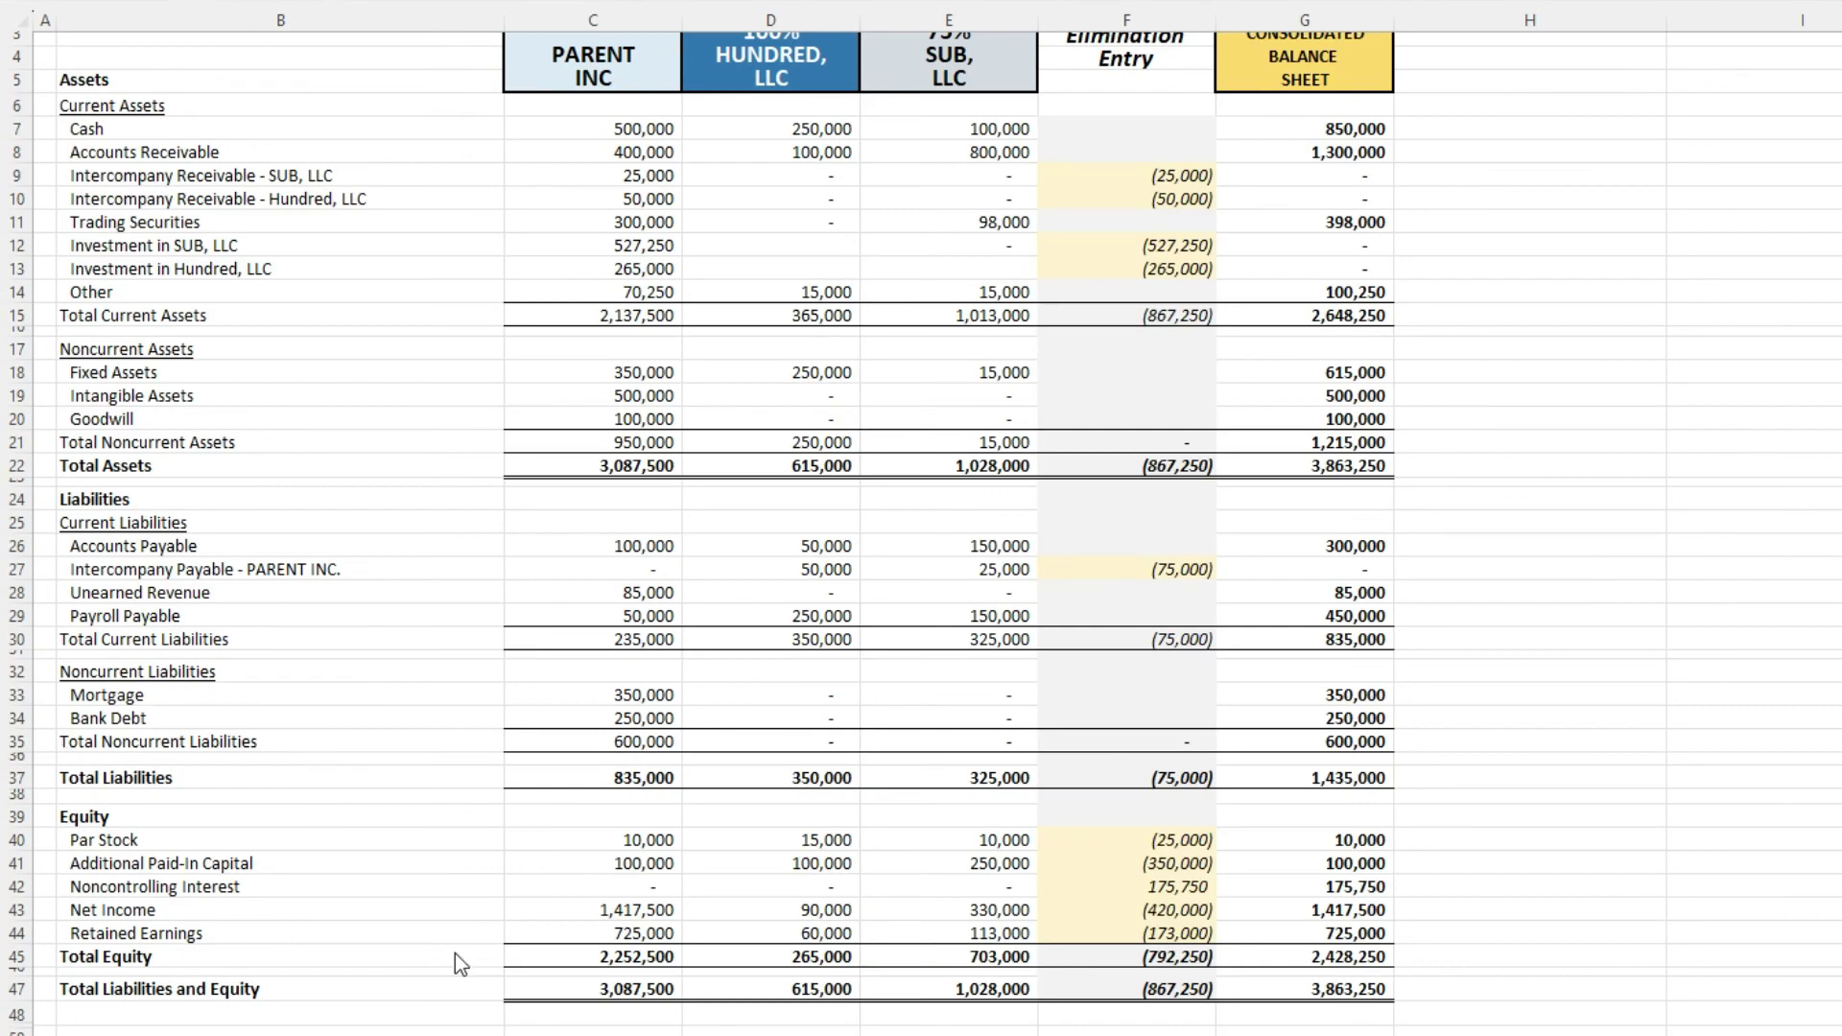
{"action": "left_click", "coordinate": [1126, 909]}
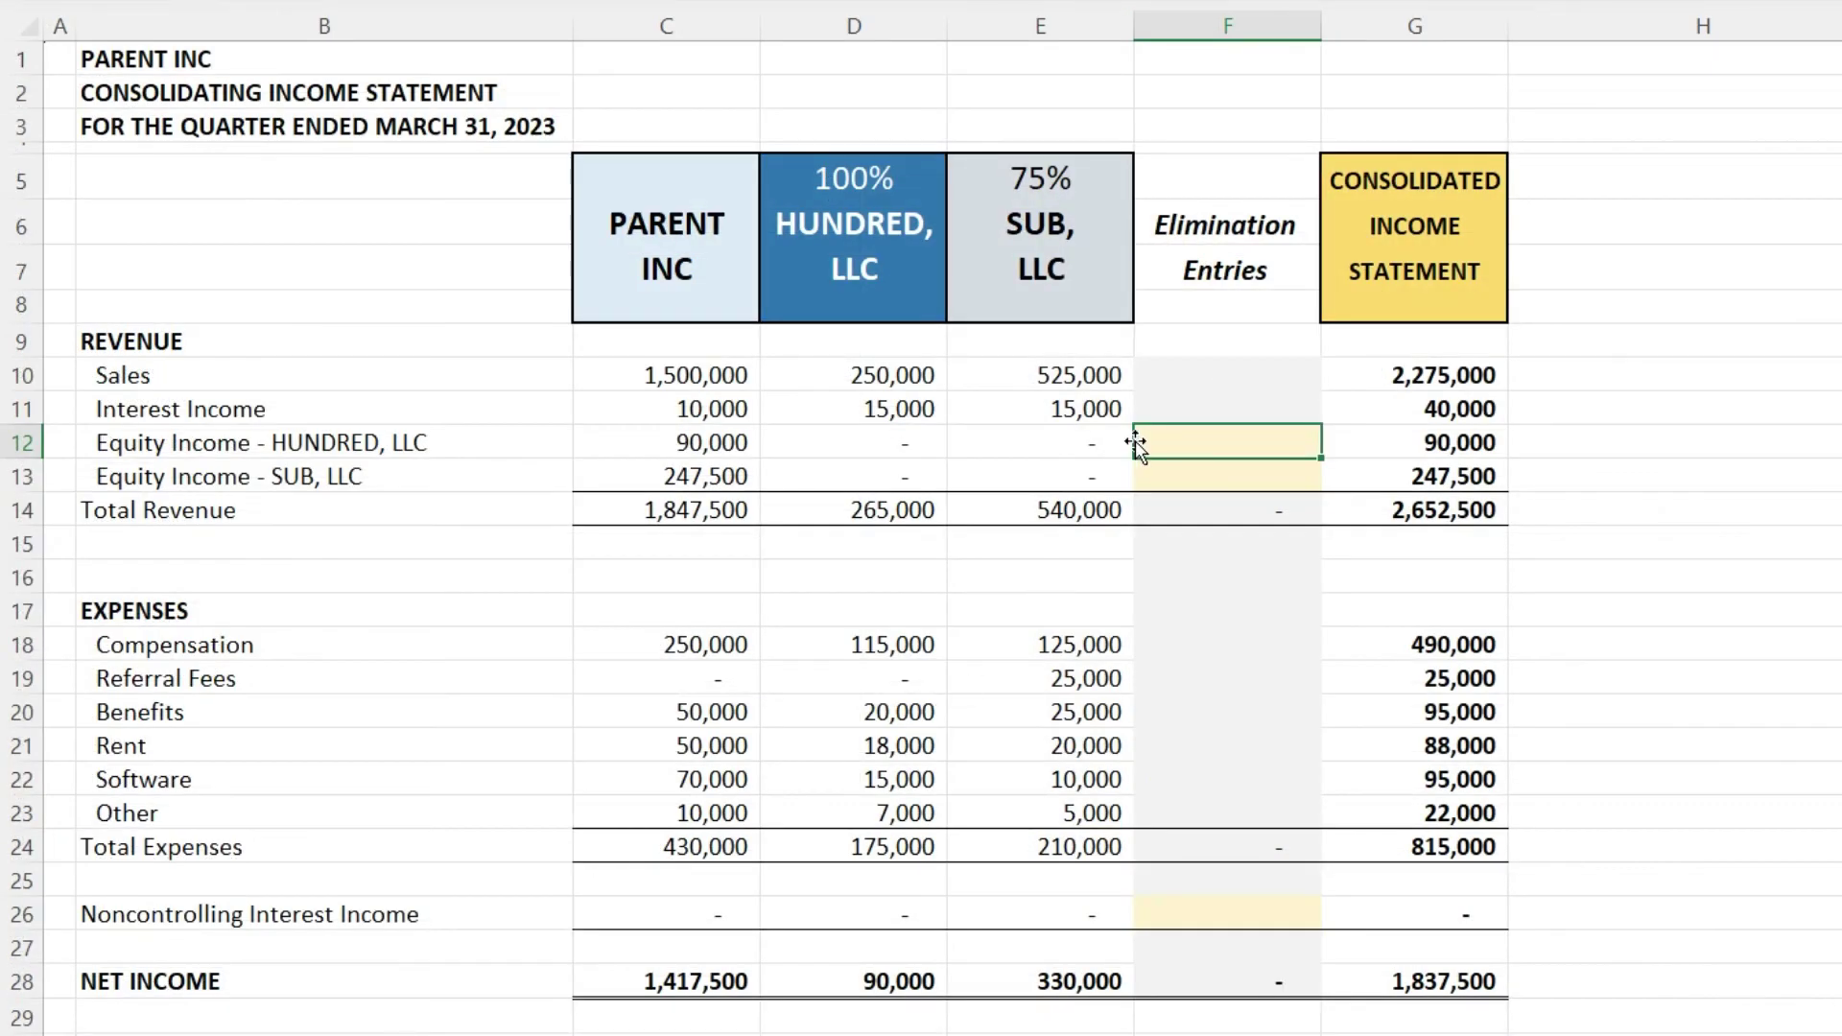
Negate the parent's equity income from HUNDRED, LLC and SUB, LLC: (90,000) and (247,500)
{"action": "type", "text": "=-"}
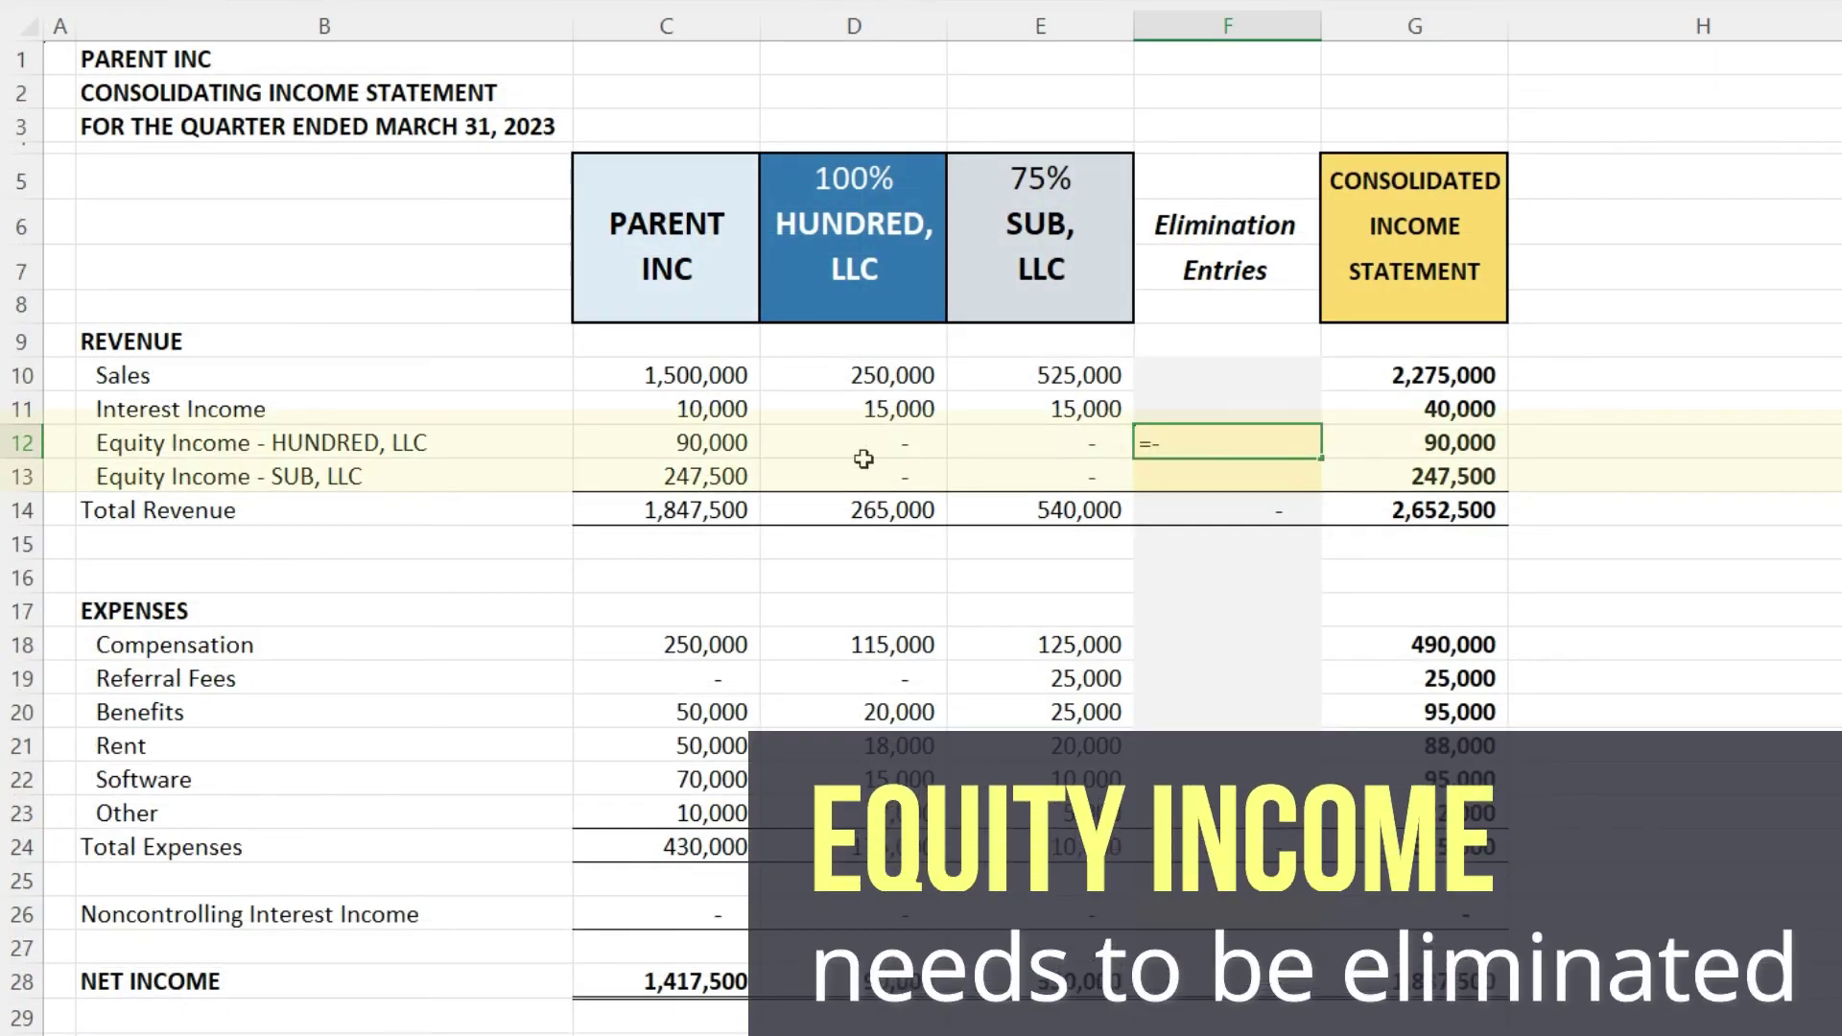
{"action": "left_click", "coordinate": [741, 441]}
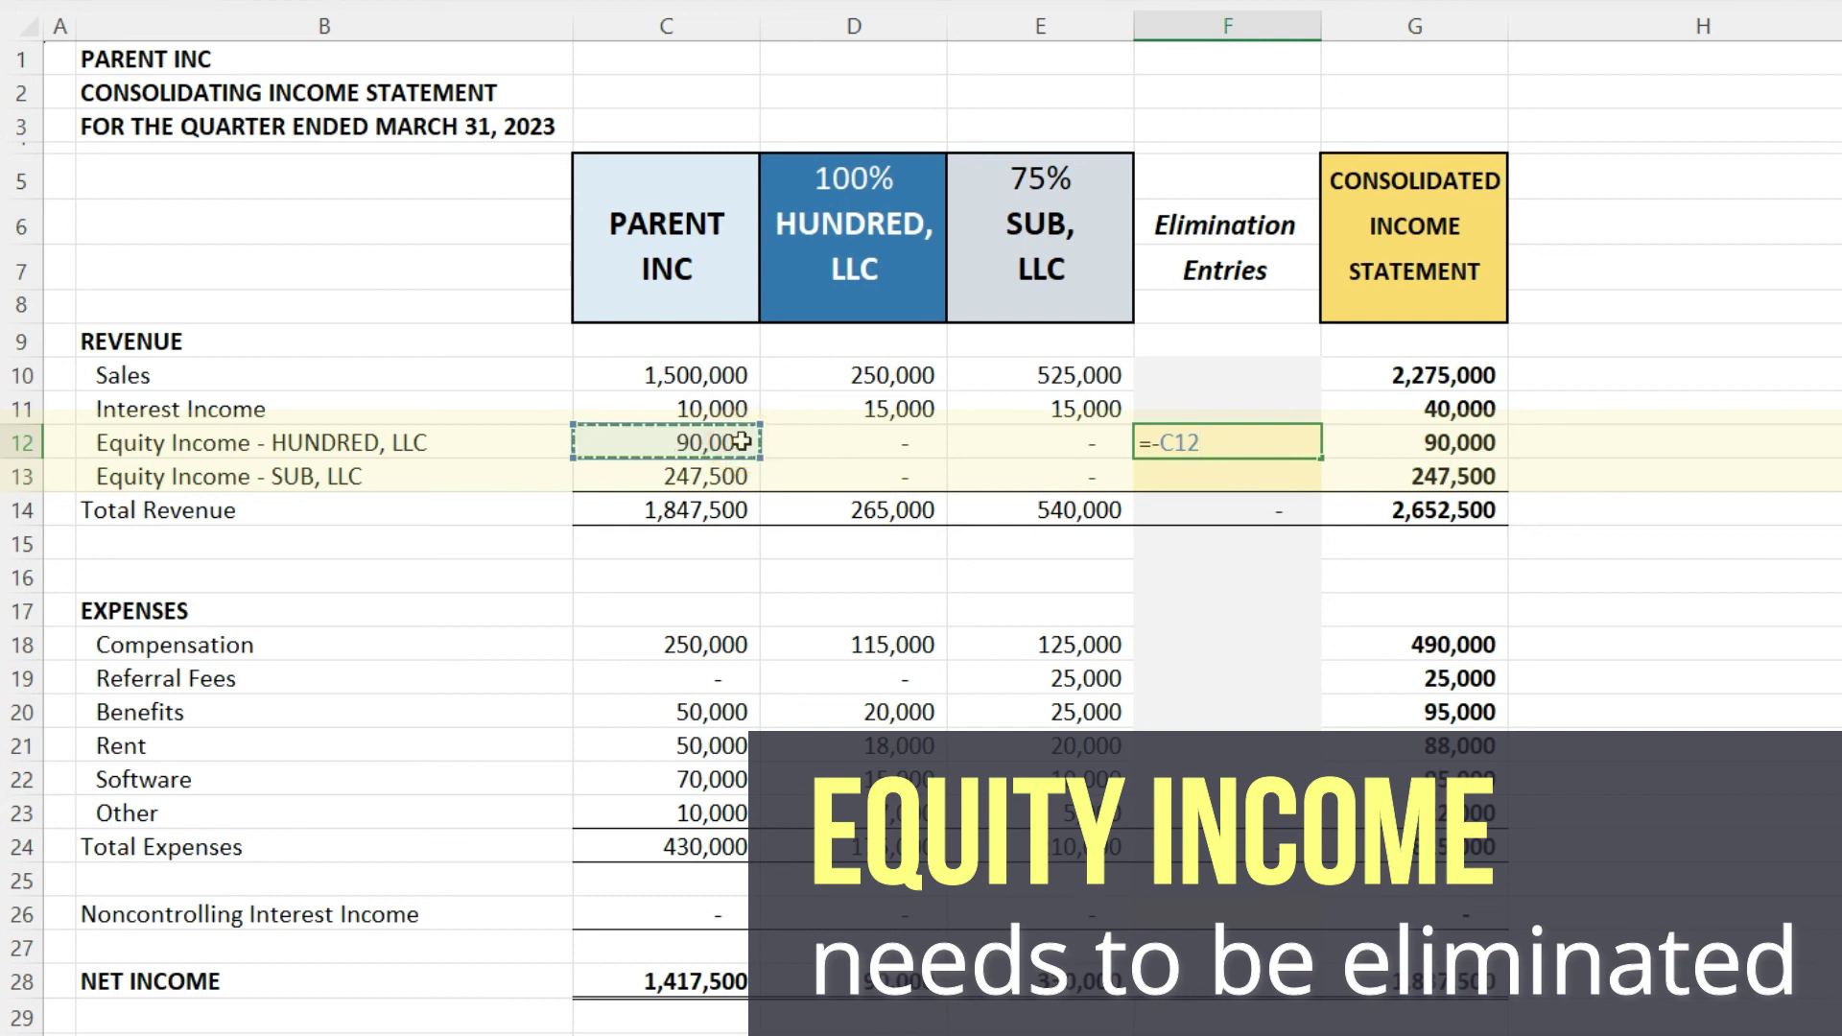
{"action": "key", "text": "Return"}
{"action": "type", "text": "=-"}
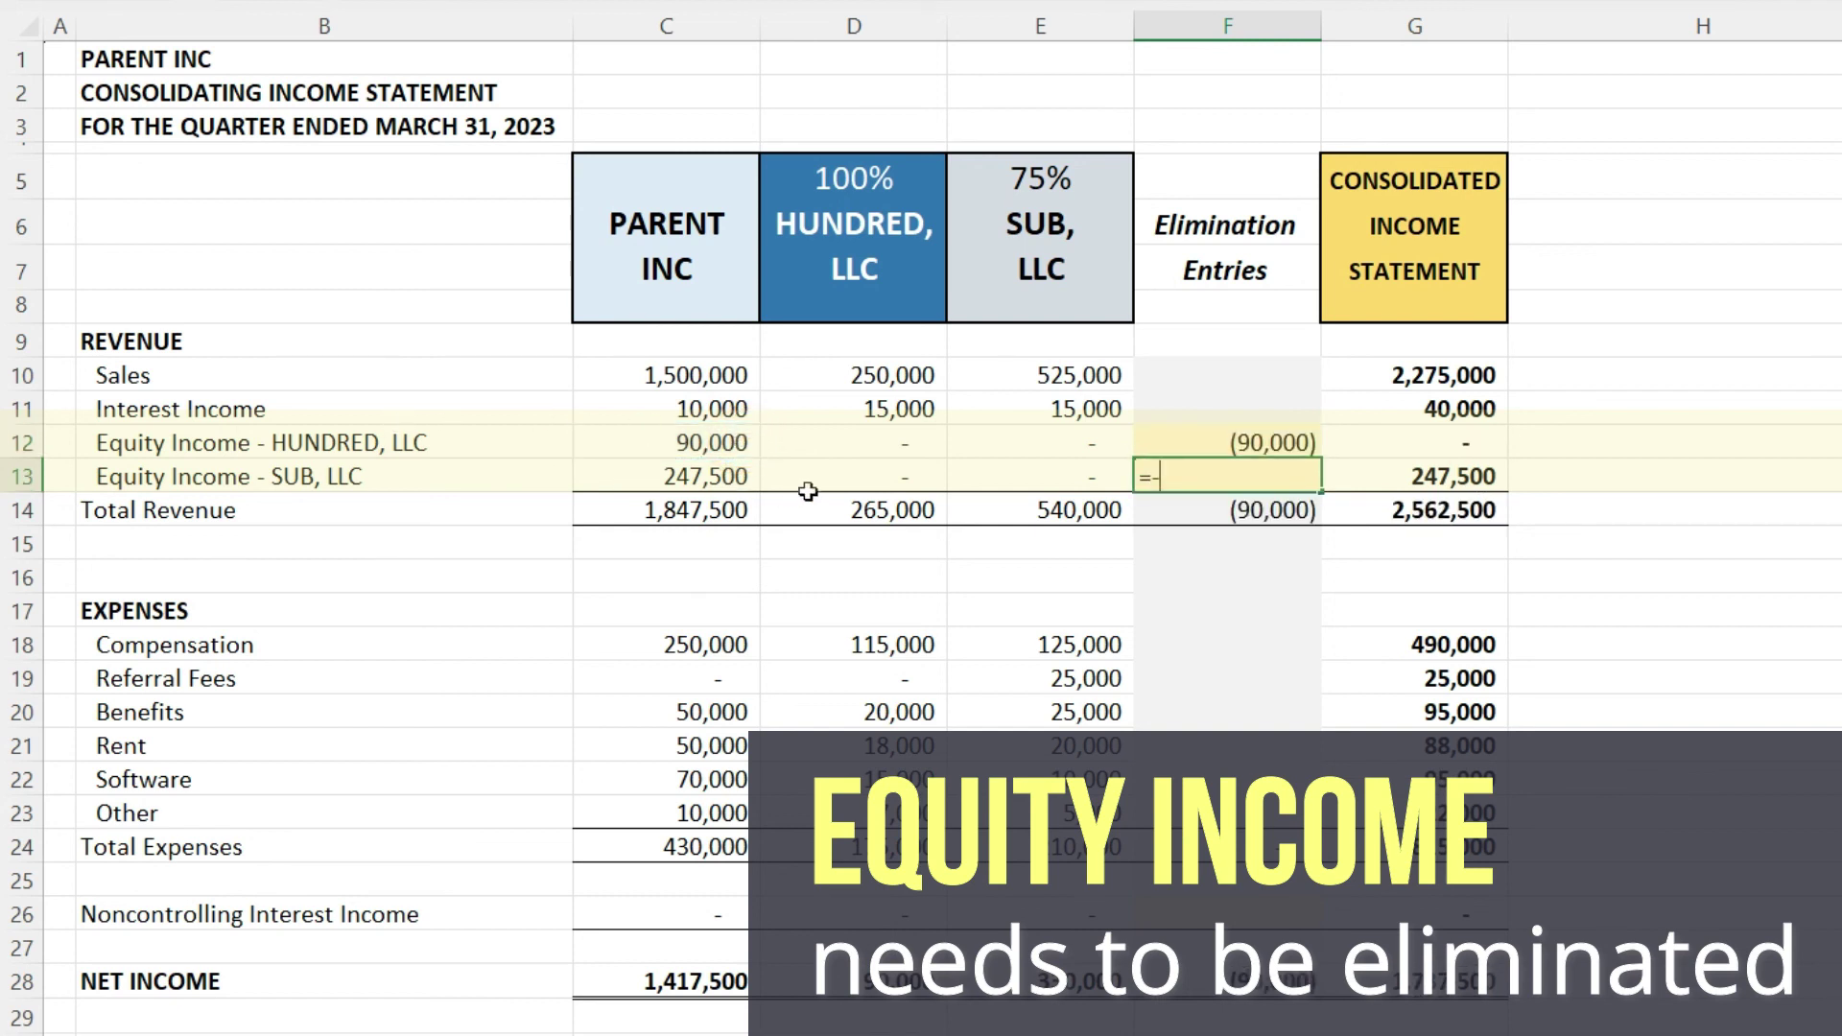
{"action": "left_click", "coordinate": [698, 470]}
{"action": "key", "text": "Return"}
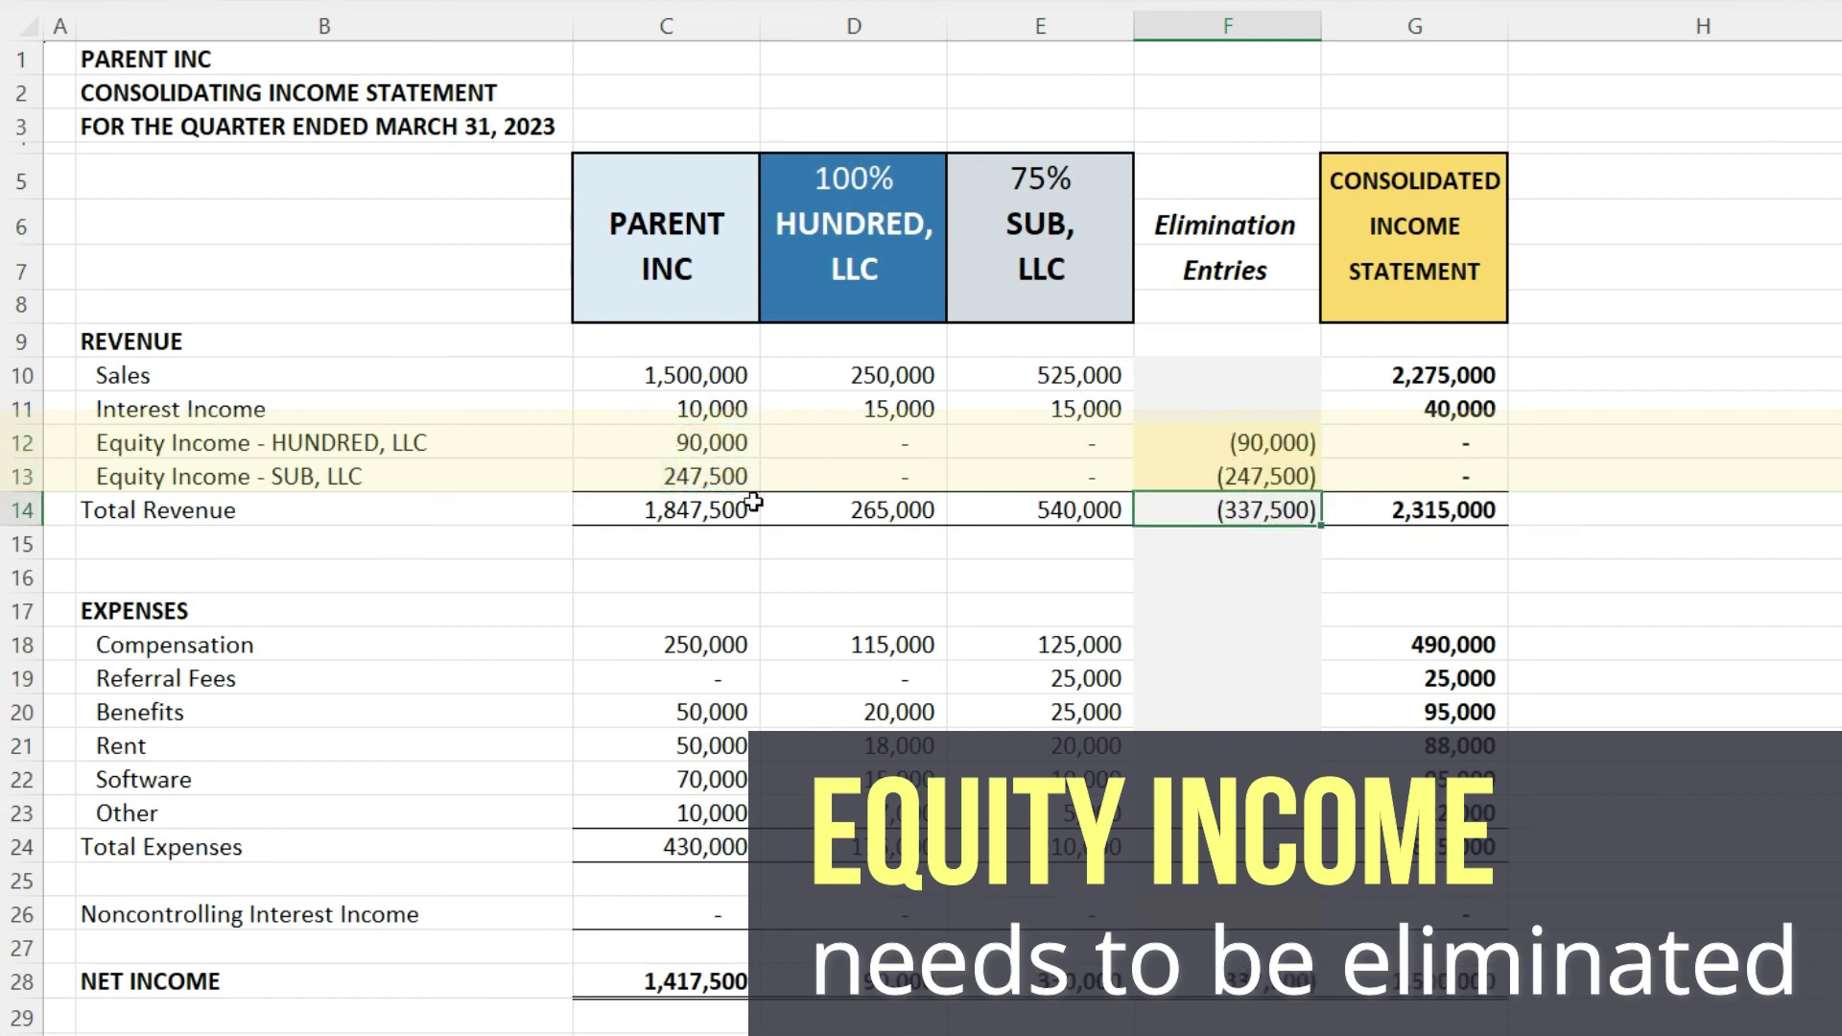
{"action": "left_click", "coordinate": [1199, 926]}
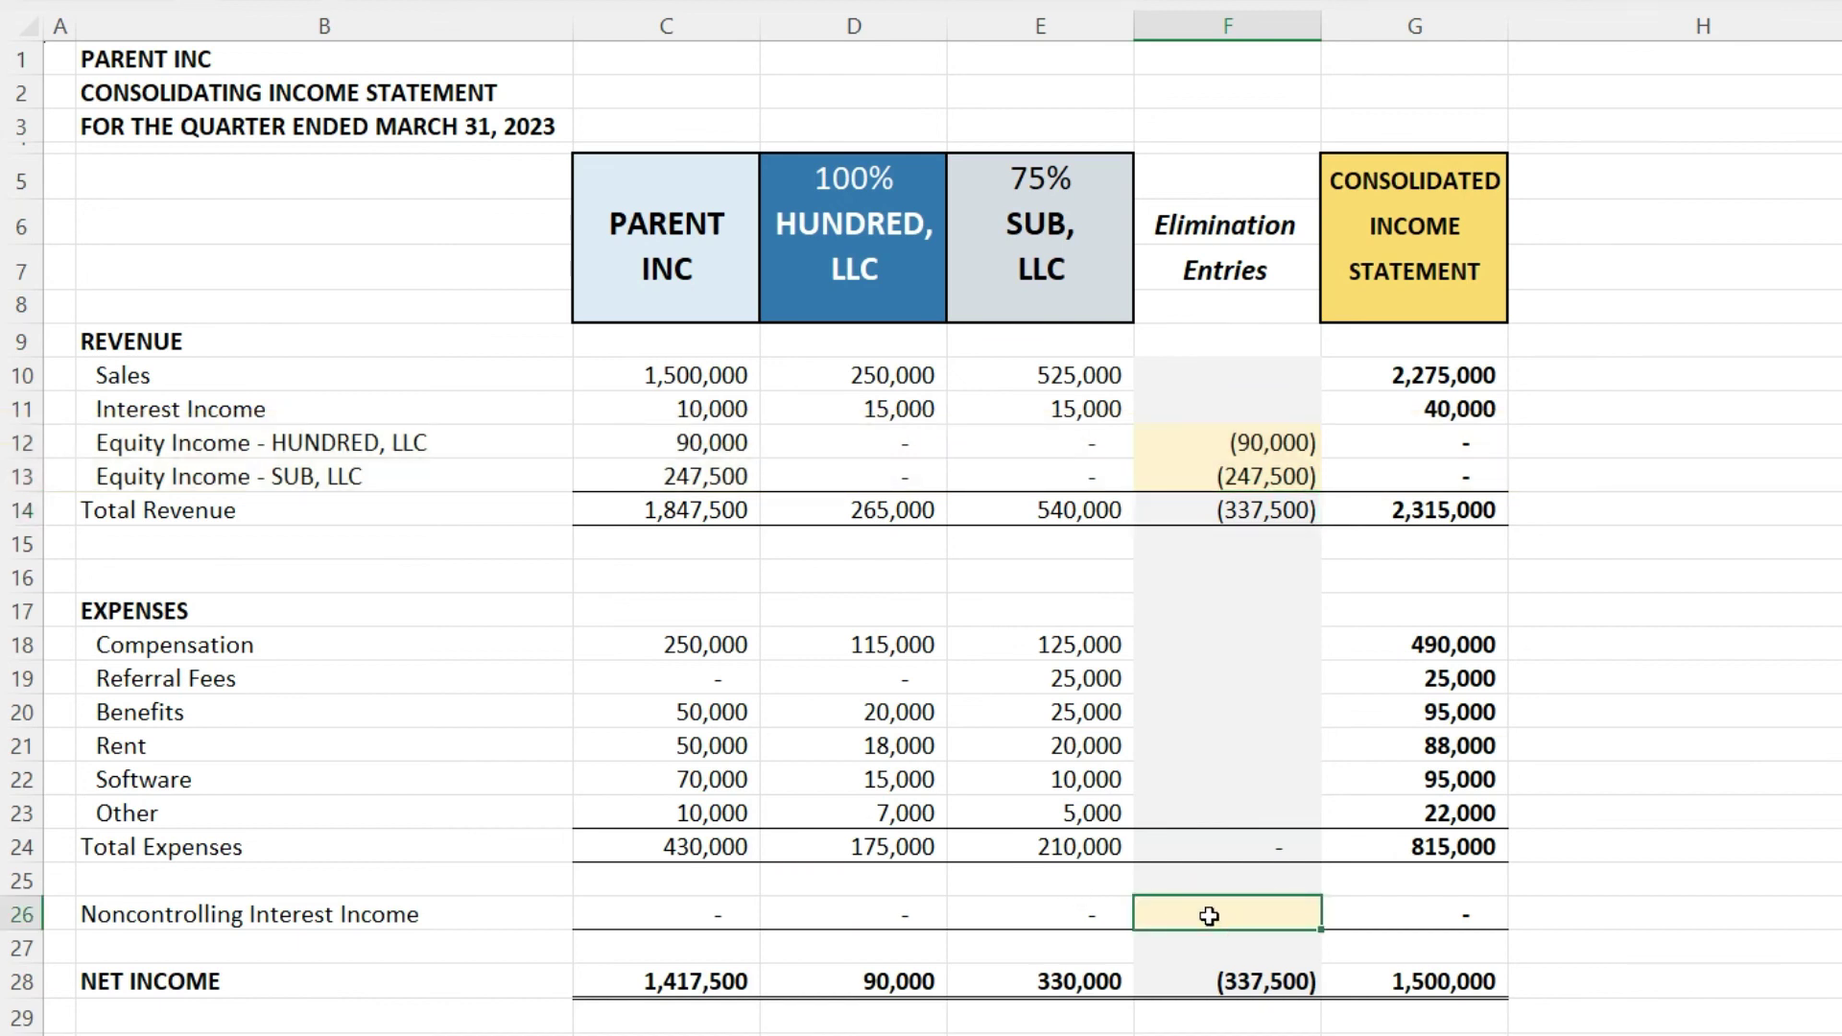
Set noncontrolling interest income to =E28*.25, a quarter of SUB, LLC's net income
{"action": "type", "text": "="}
{"action": "left_click", "coordinate": [1227, 980]}
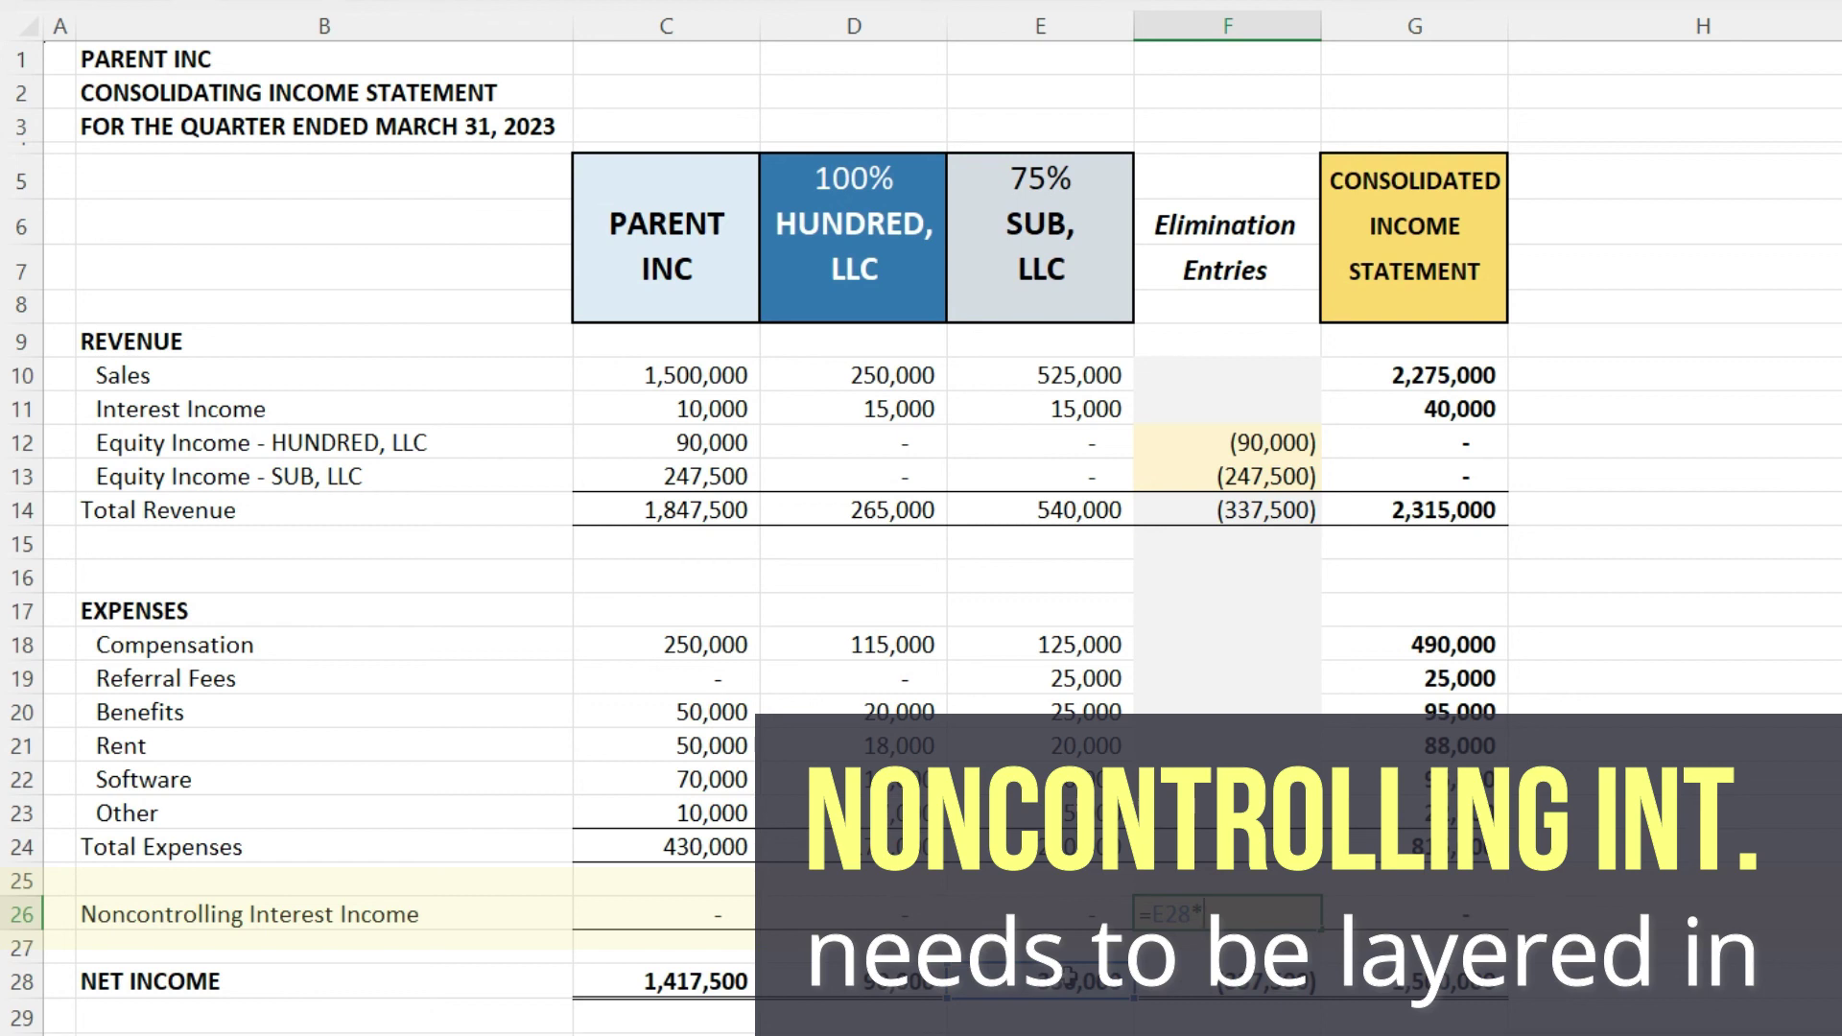
{"action": "type", "text": "*.25"}
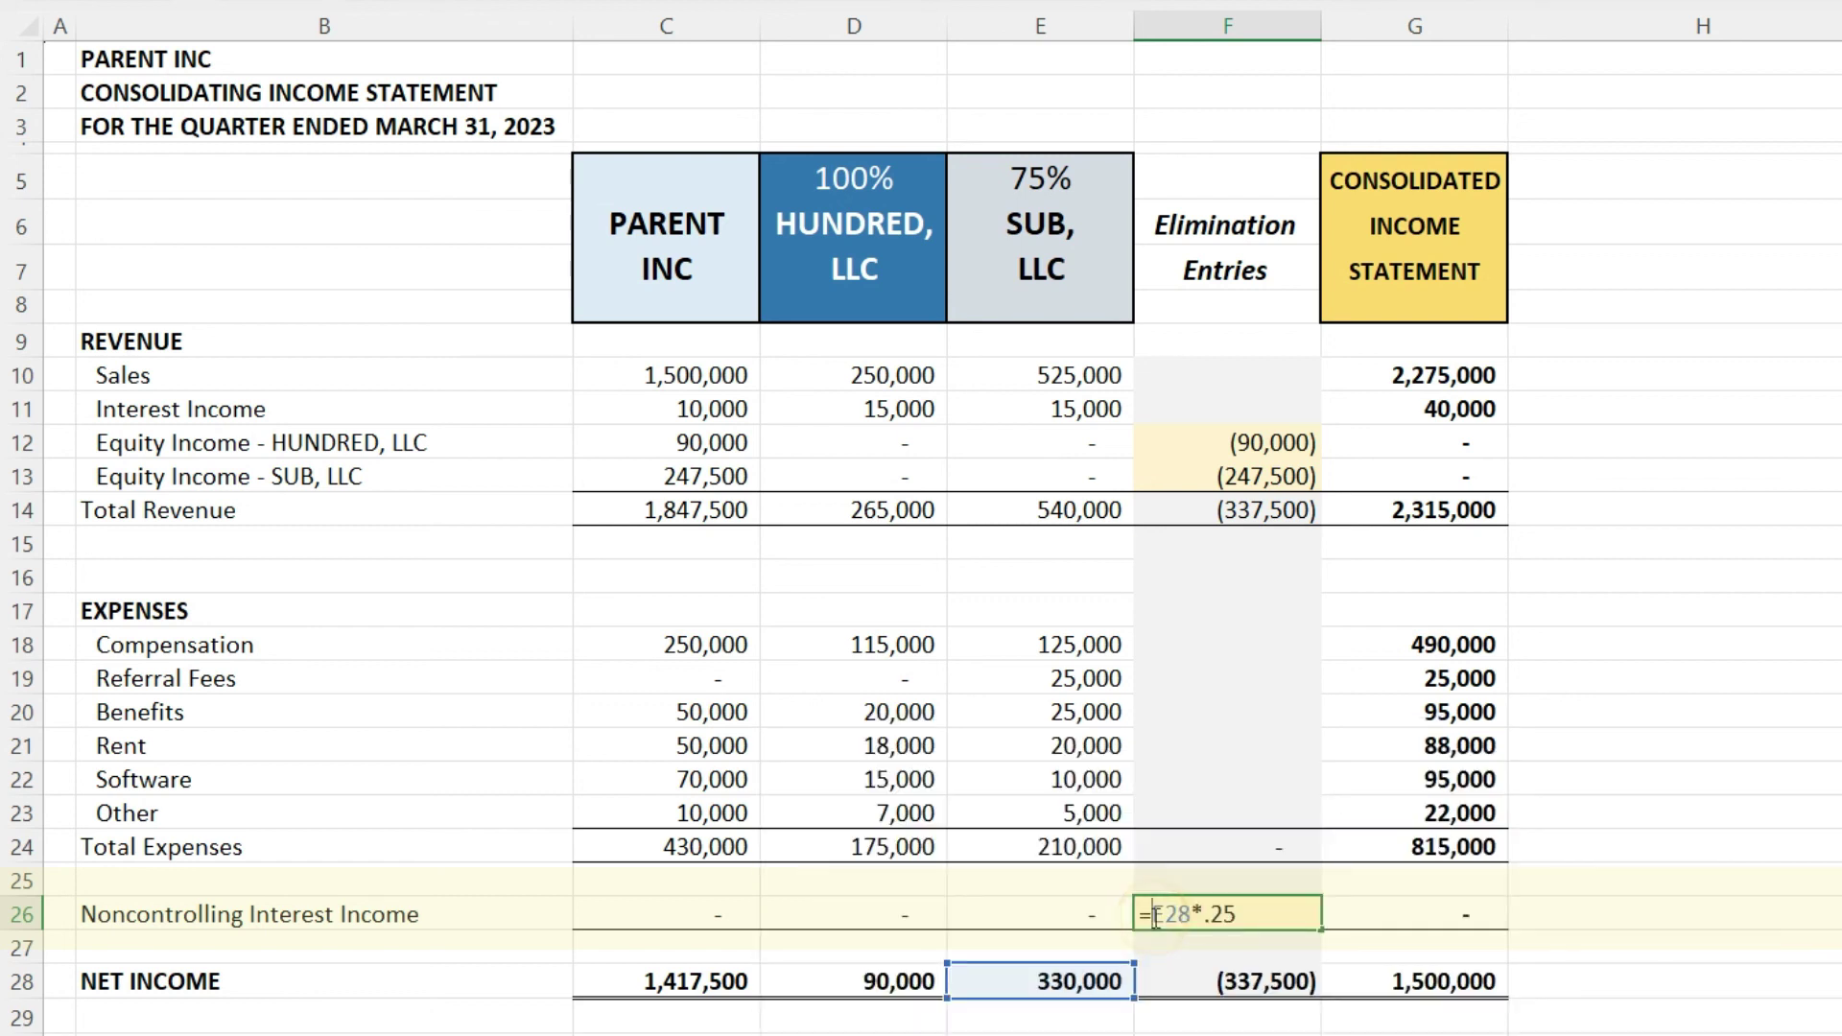
{"action": "key", "text": "Return"}
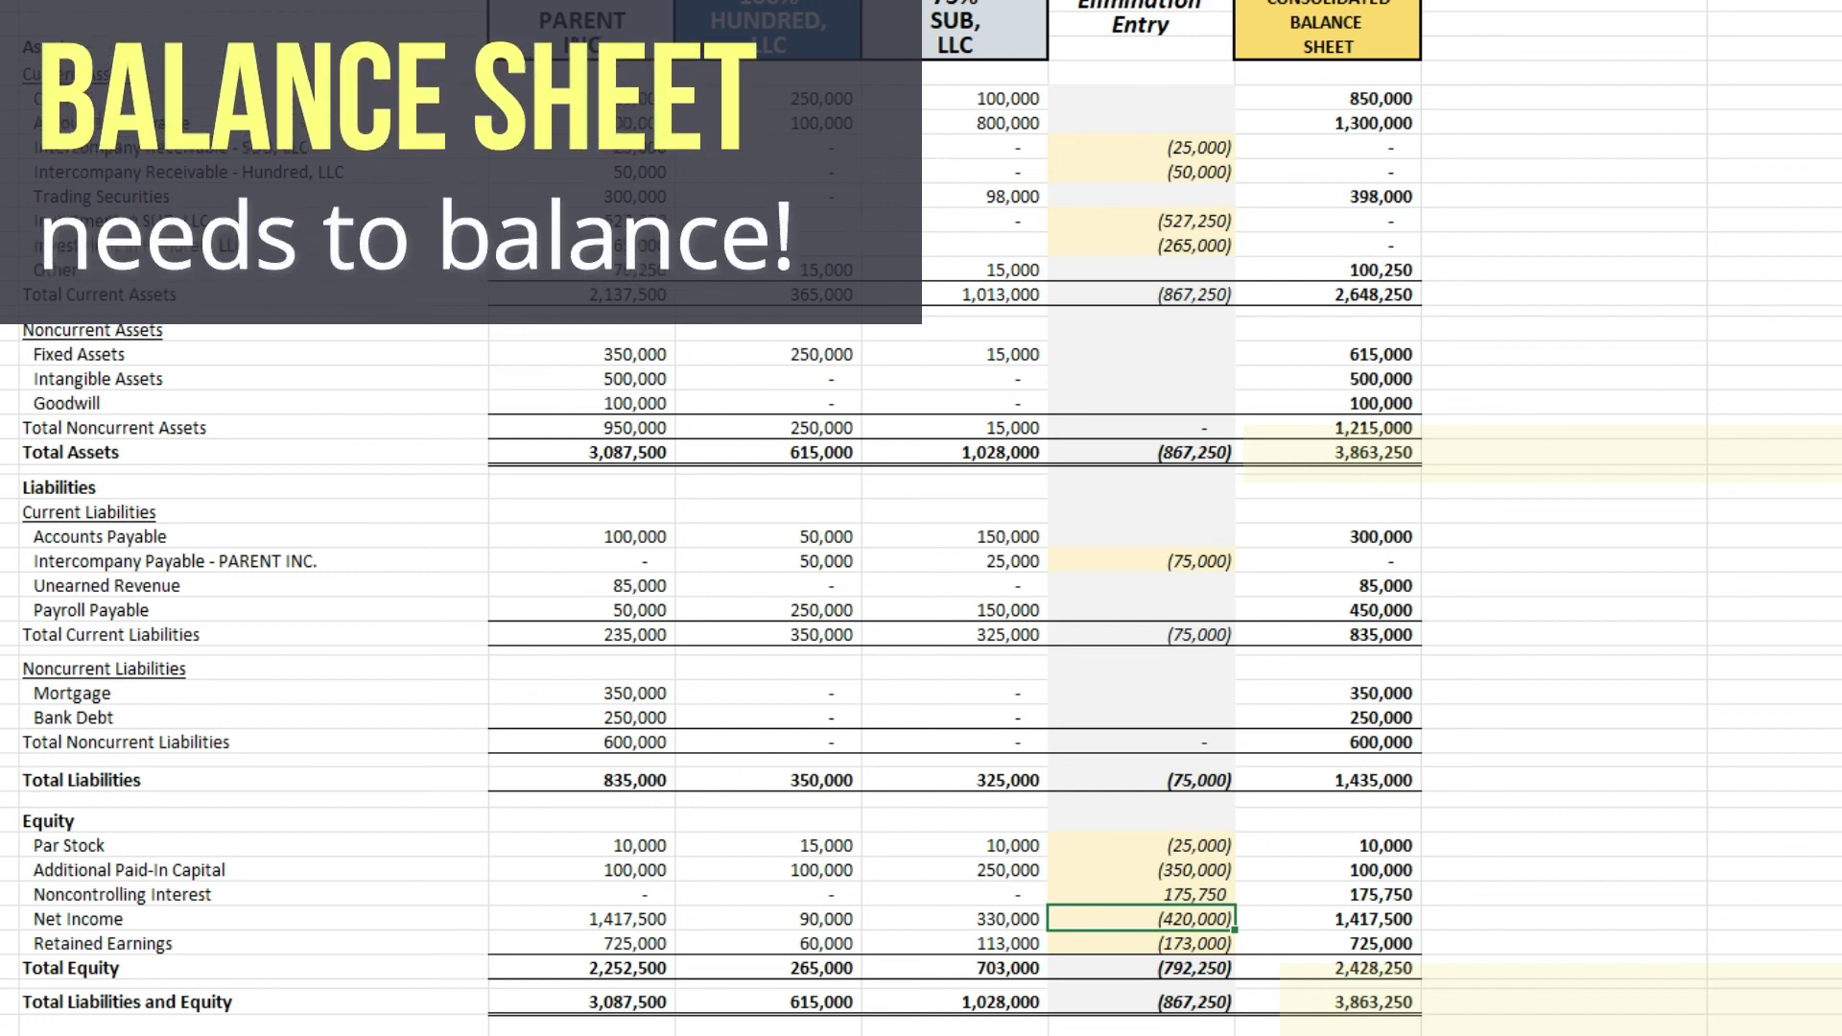
Enter =+G47-G22 below G47 to check that liabilities and equity minus assets equals zero
{"action": "type", "text": "=+G47-G22"}
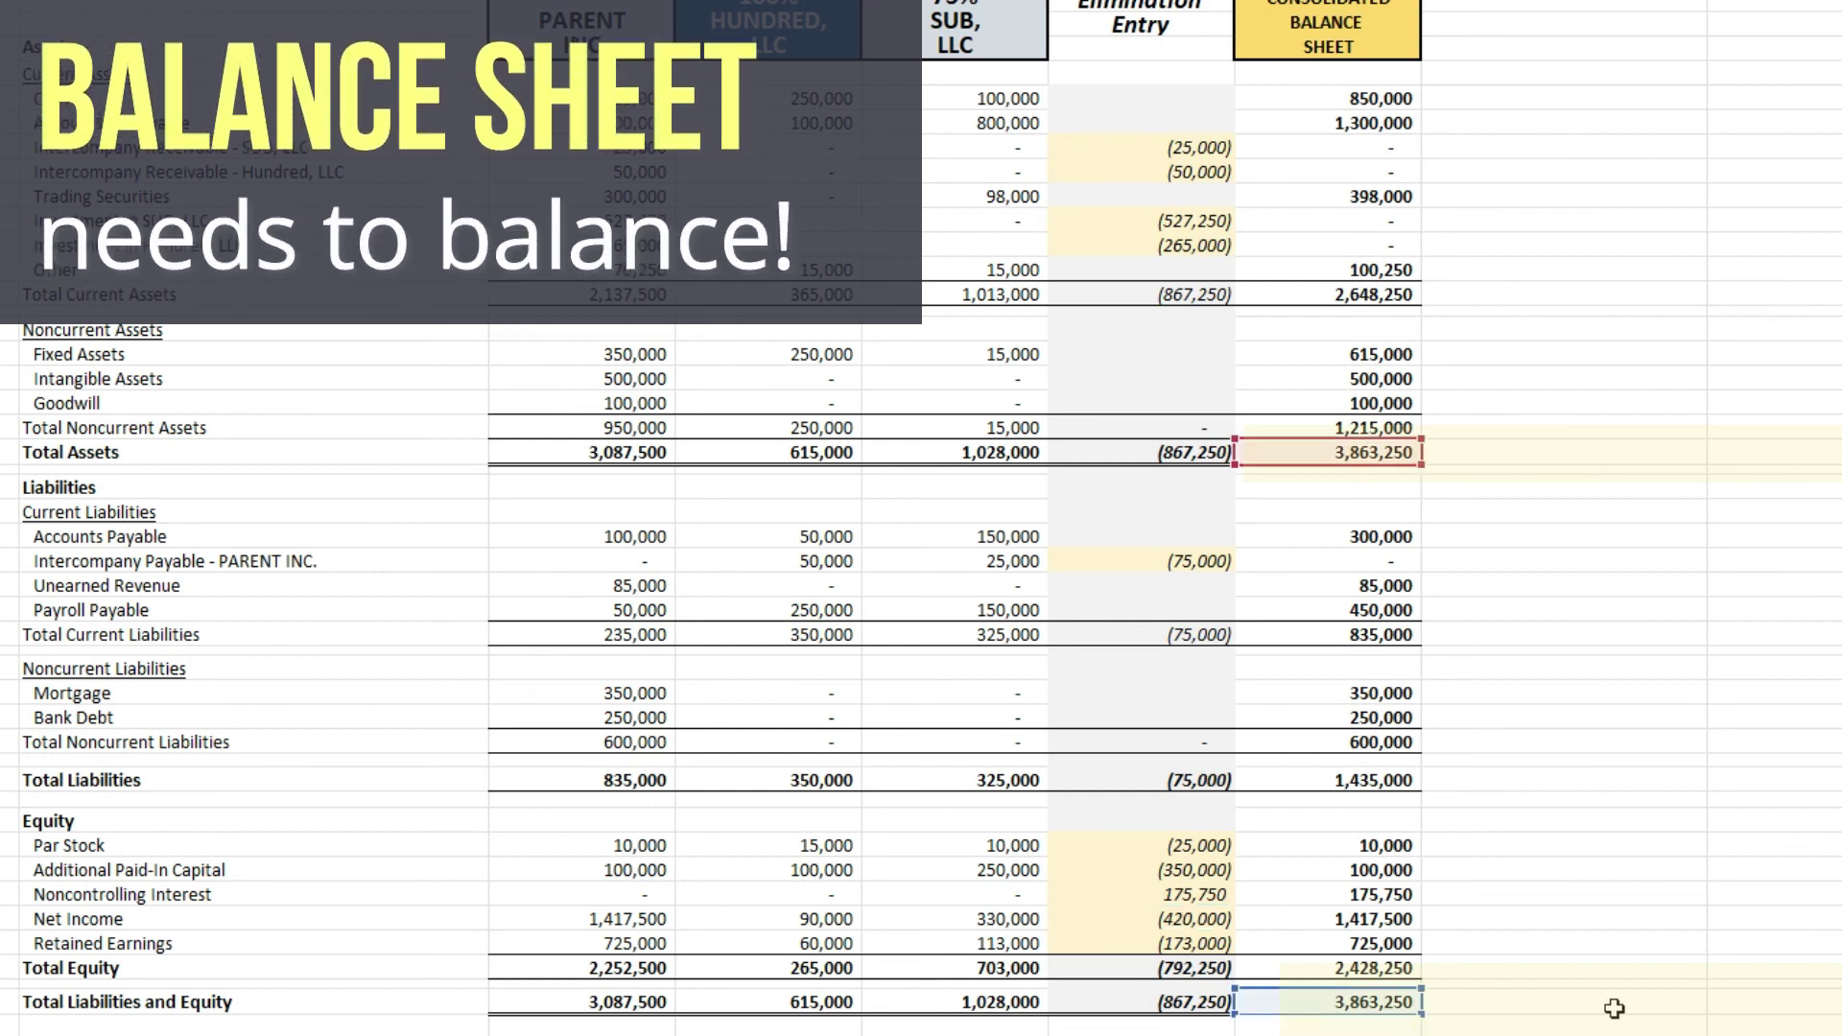
{"action": "scroll", "coordinate": [1614, 1008], "scroll_direction": "down", "scroll_amount": 1}
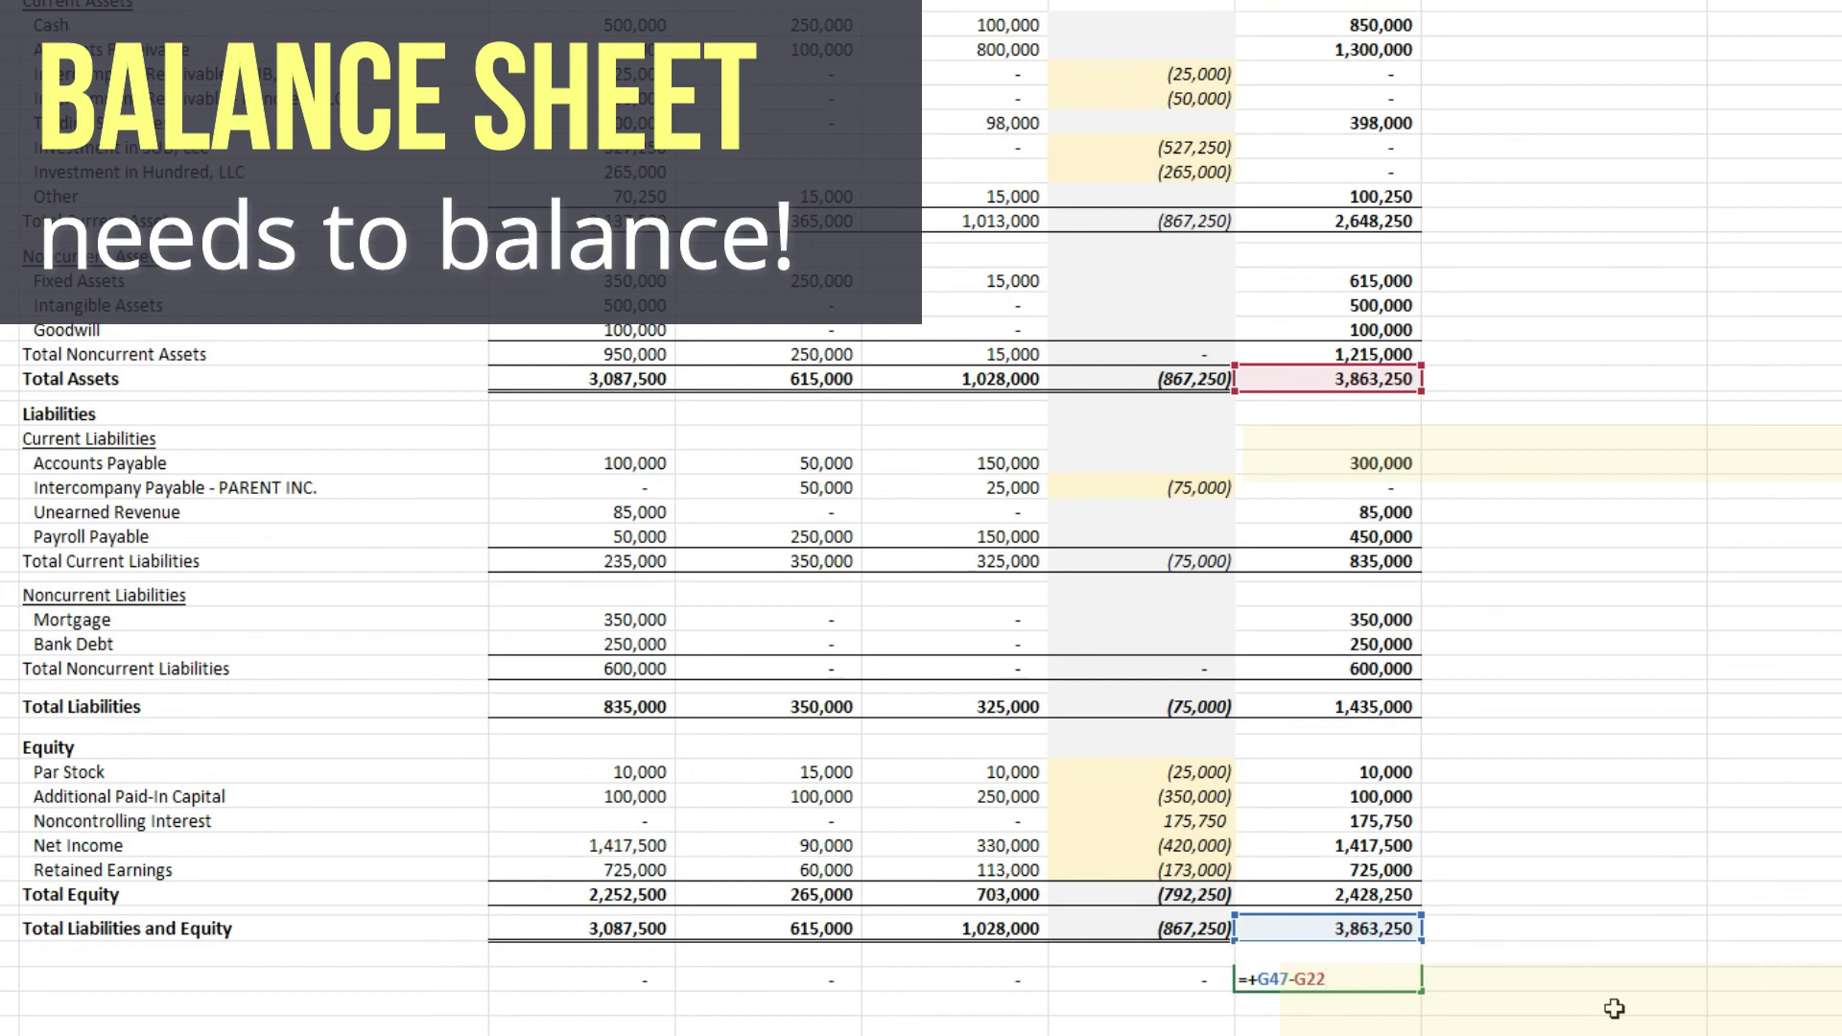
{"action": "key", "text": "Return"}
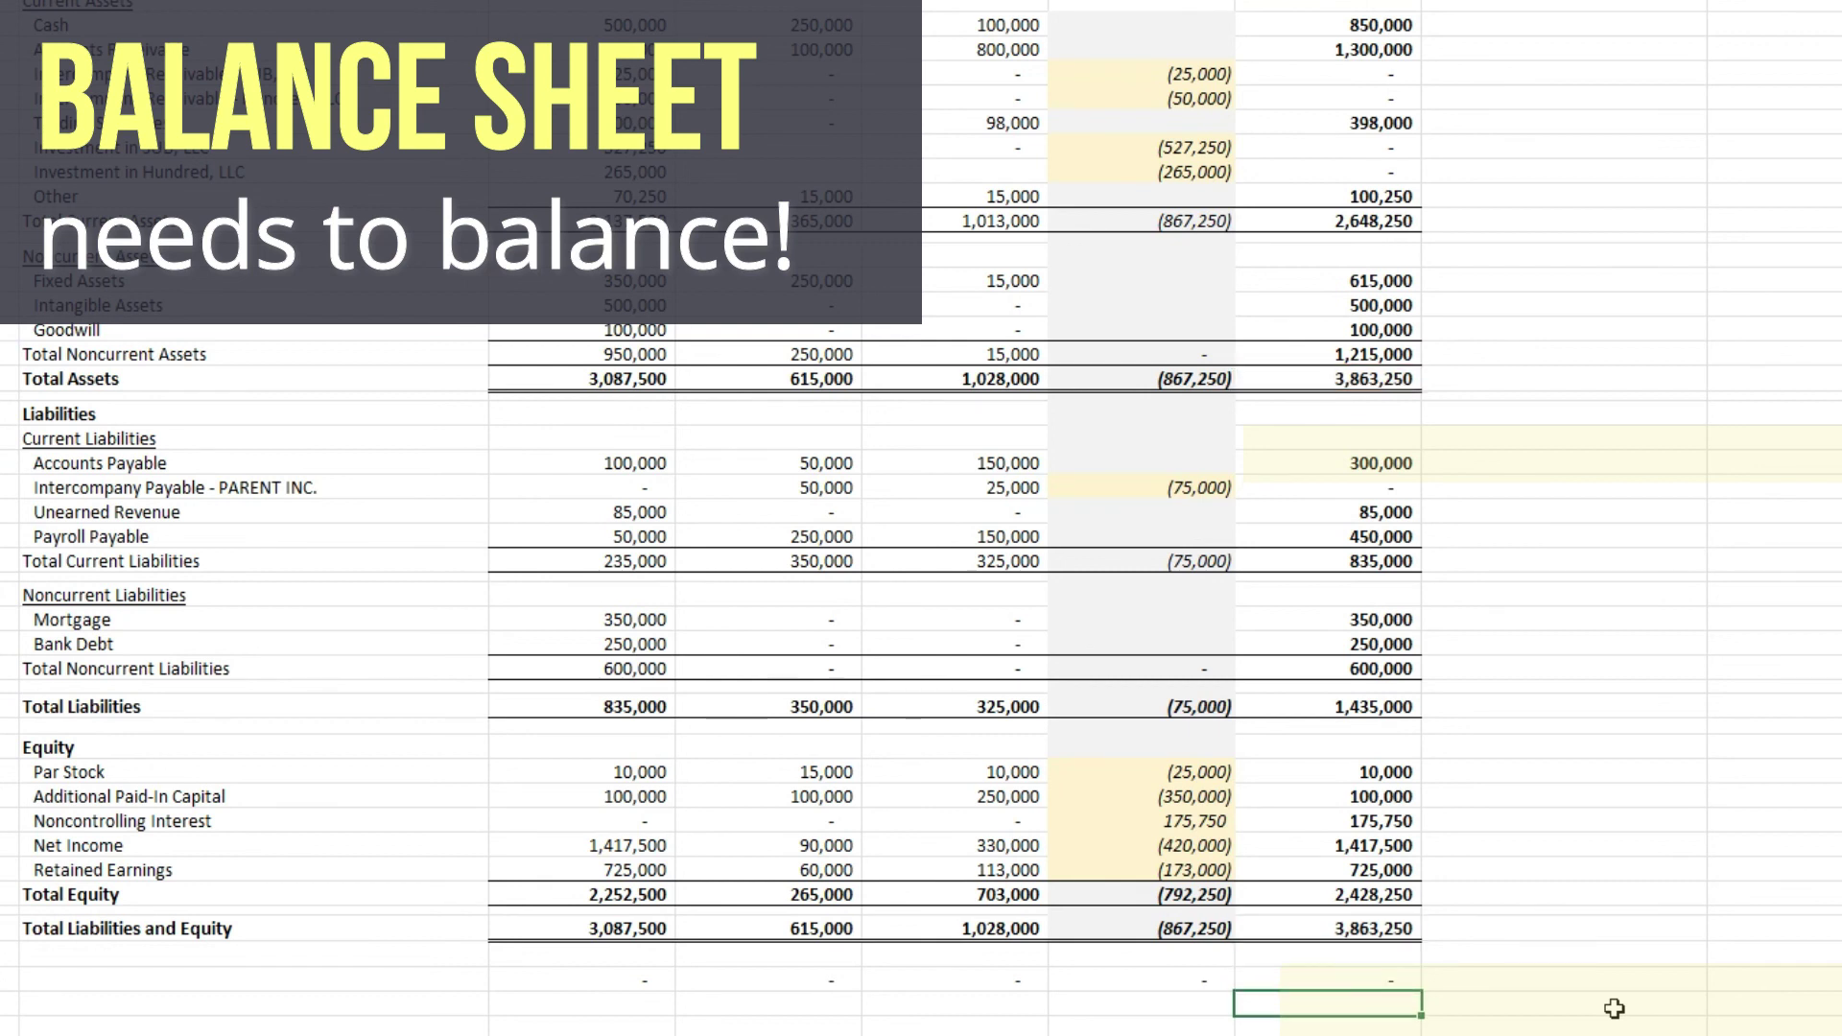
{"action": "scroll", "coordinate": [1614, 1008], "scroll_direction": "up", "scroll_amount": 1}
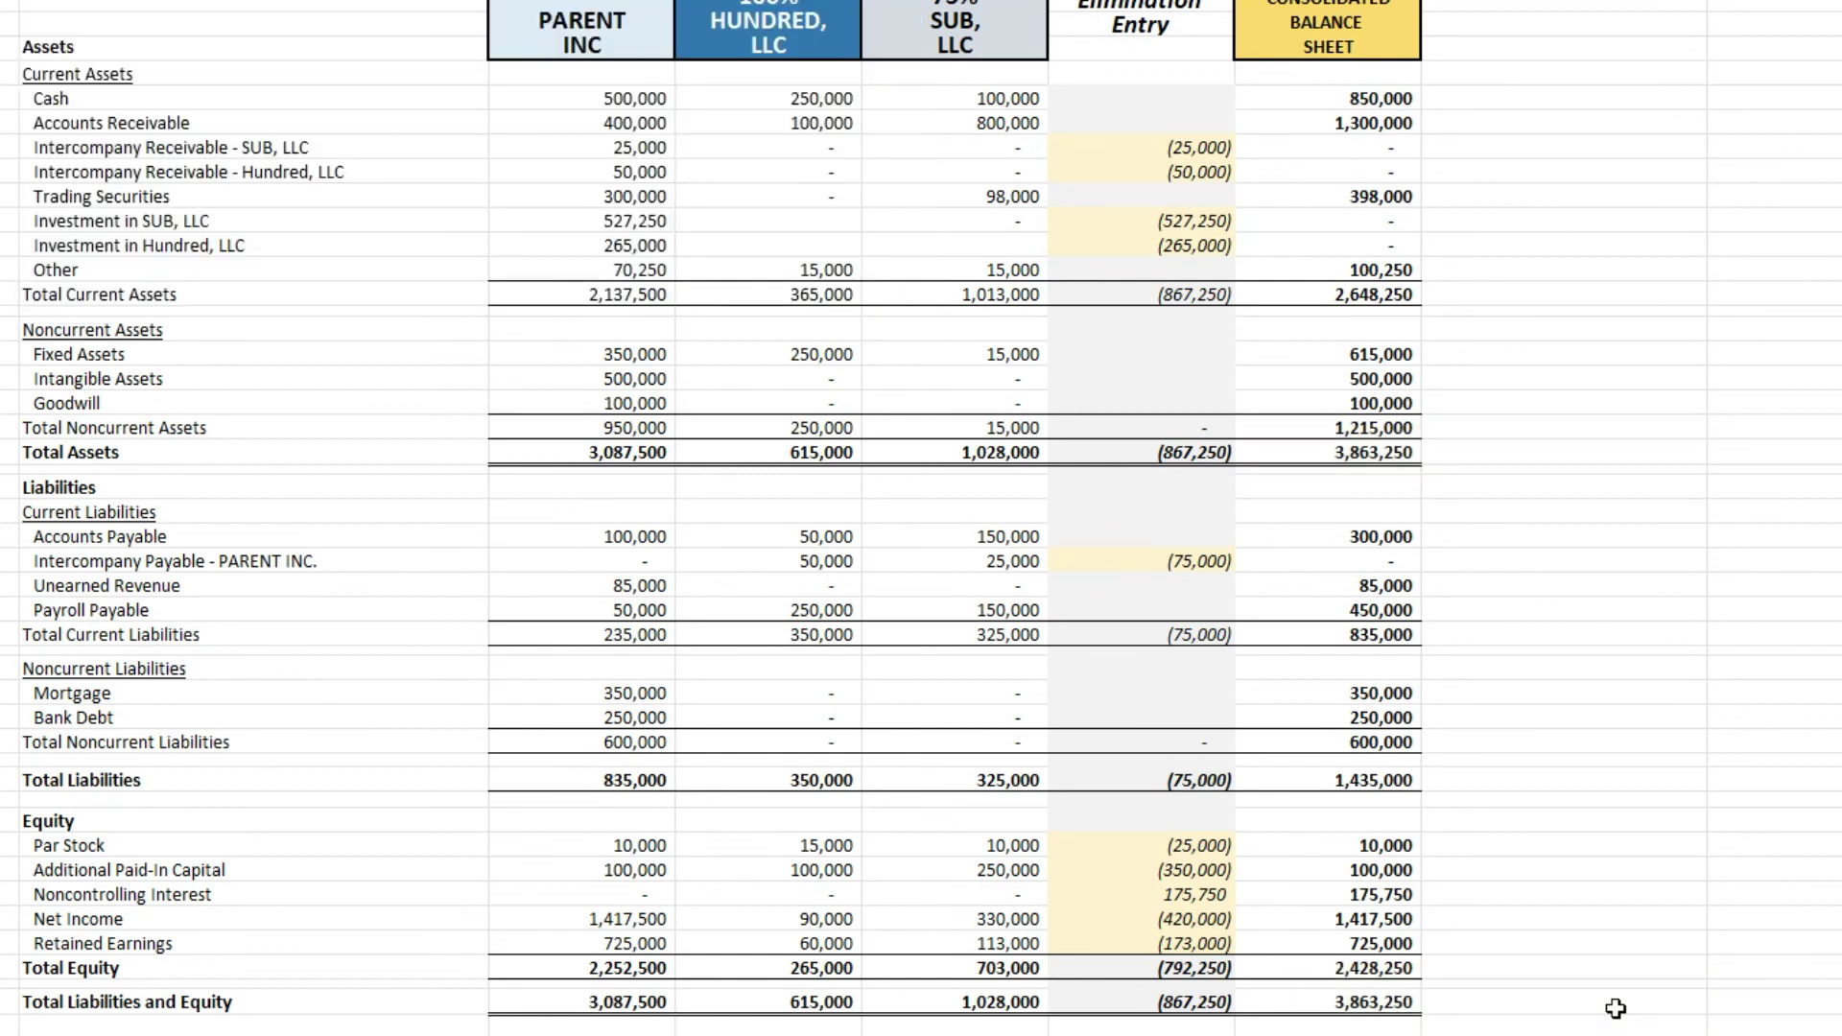
{"action": "scroll", "coordinate": [1615, 1008], "scroll_direction": "up", "scroll_amount": 1}
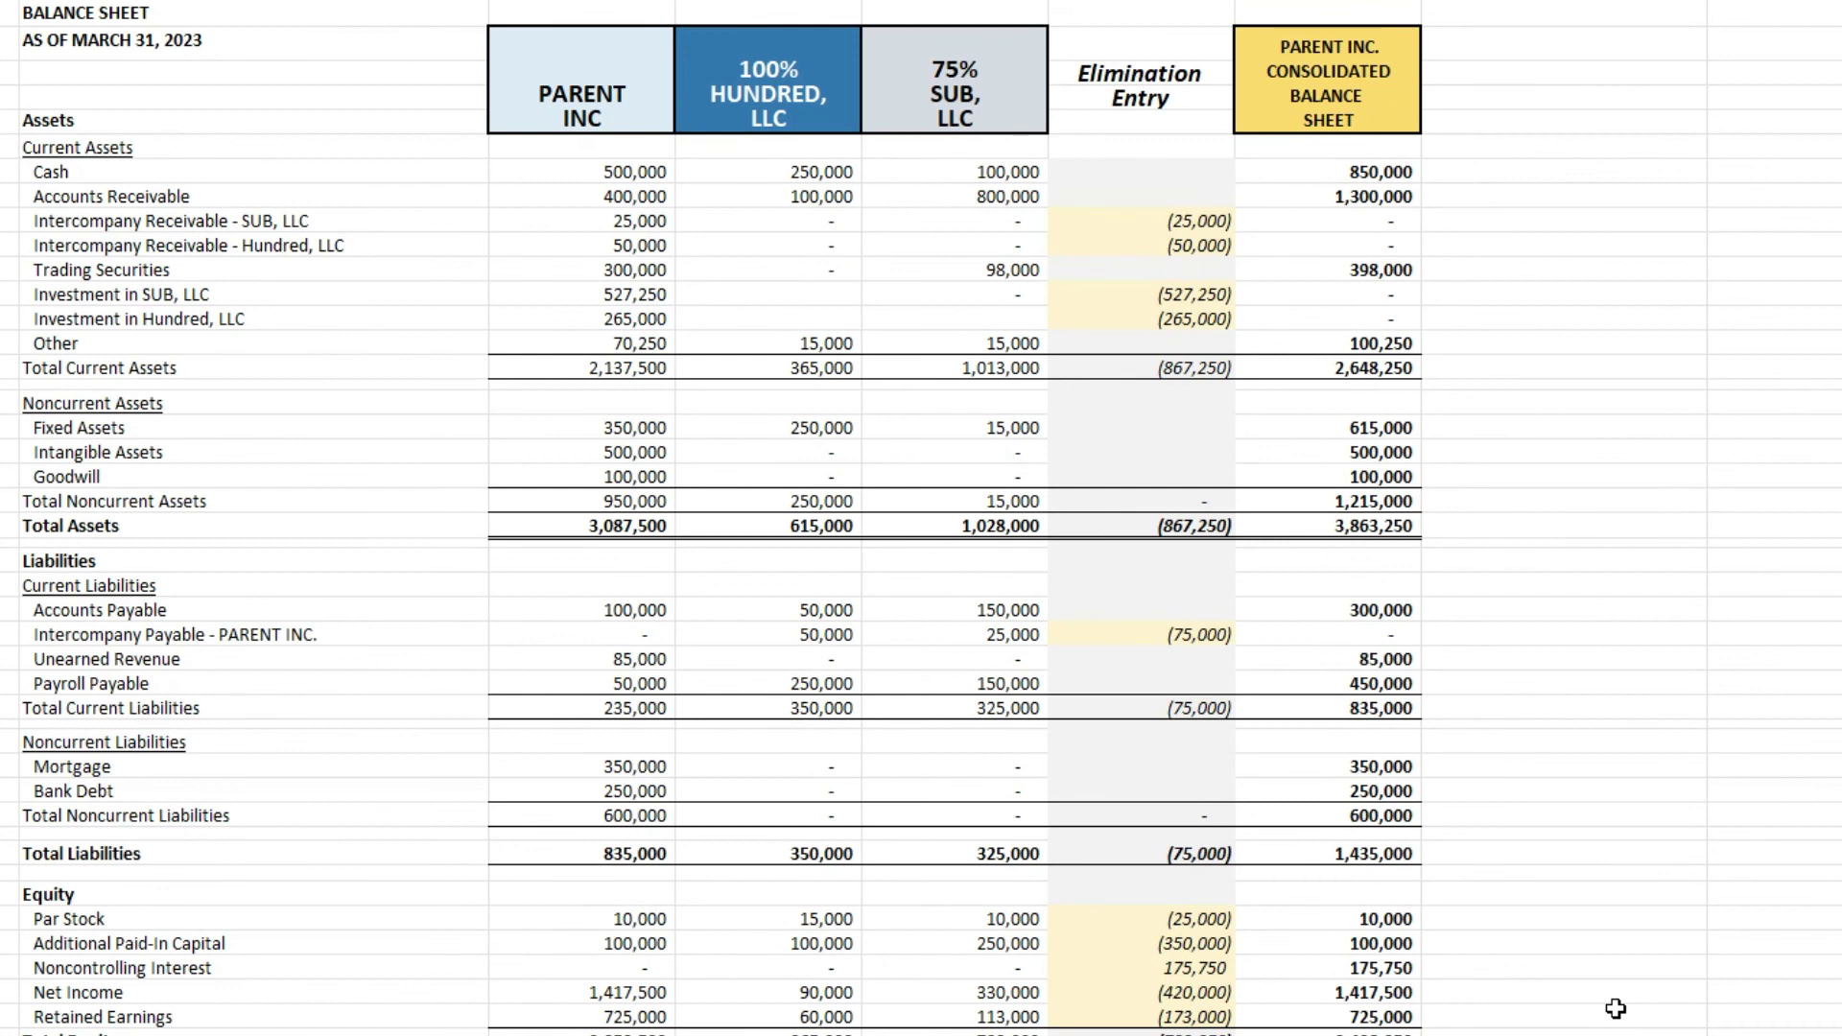